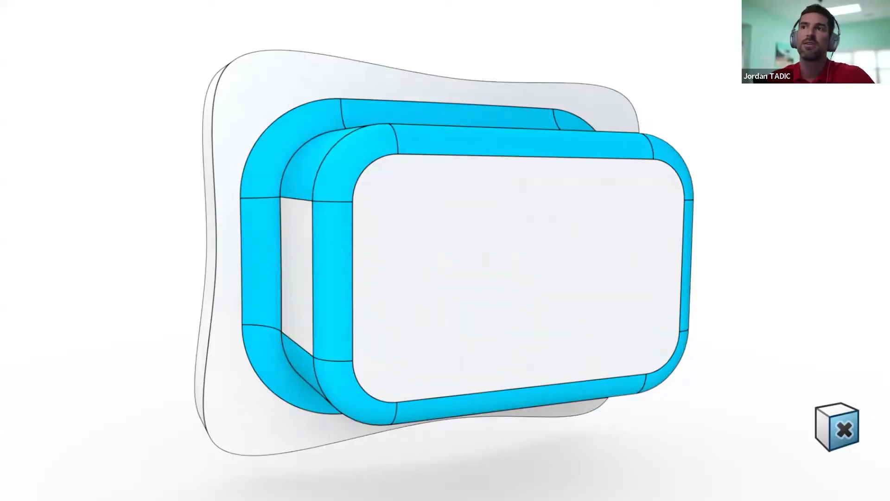
key(Right)
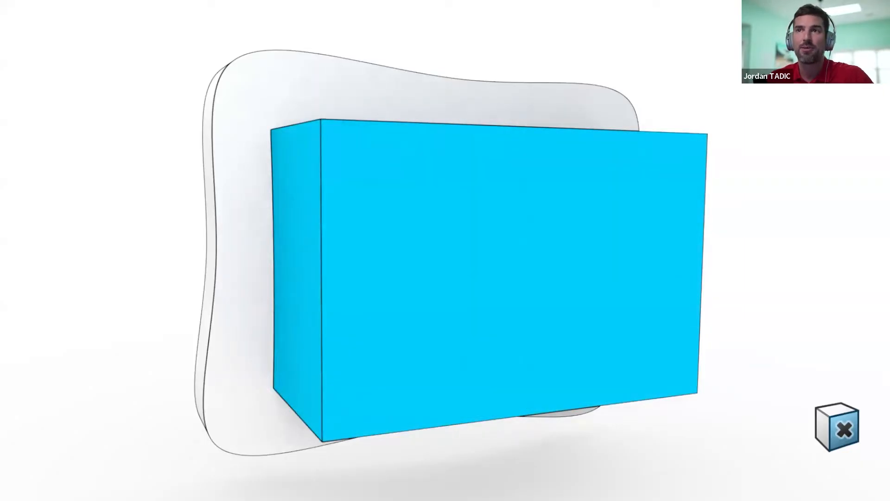
key(Right)
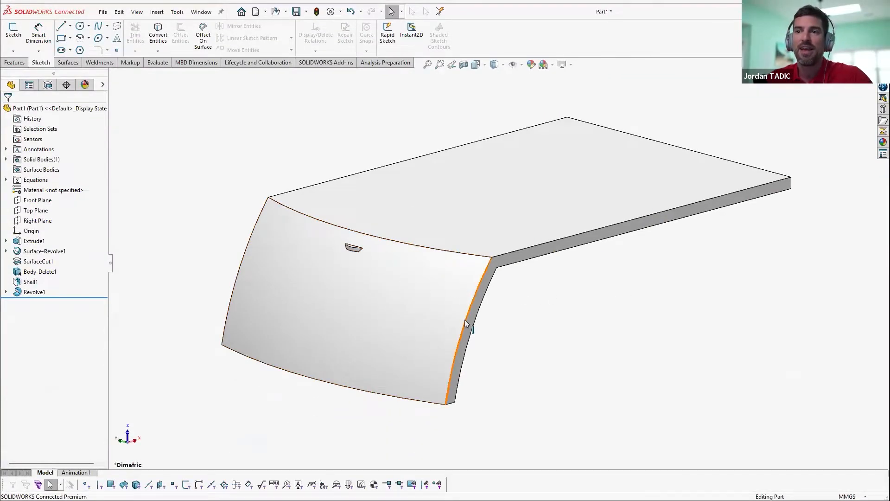
- Examine the curved wall from outside and underneath, and inspect the sketch behind the Revolve1 post
scroll(339, 258, down, 2)
mouse_move(457, 320)
middle_down()
mouse_move(427, 294)
mouse_move(427, 251)
mouse_move(427, 292)
mouse_move(453, 310)
middle_up()
click(449, 309)
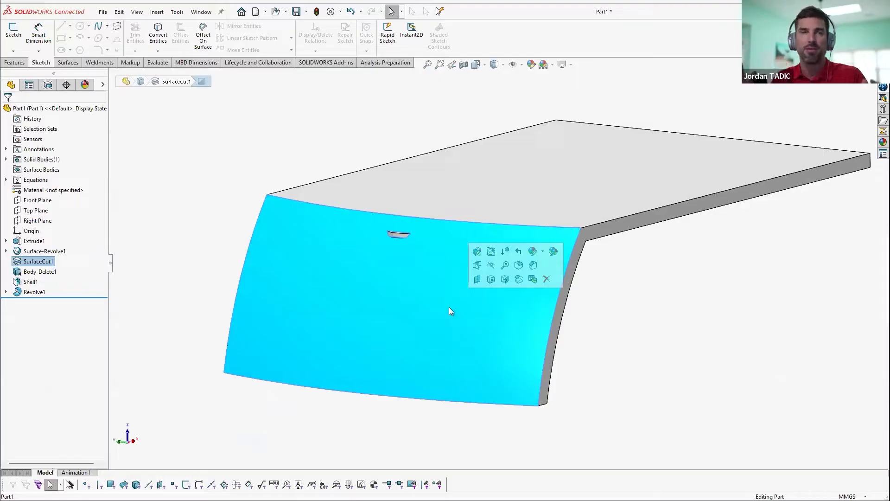
middle_drag(447, 303, 326, 260)
scroll(326, 261, down, 5)
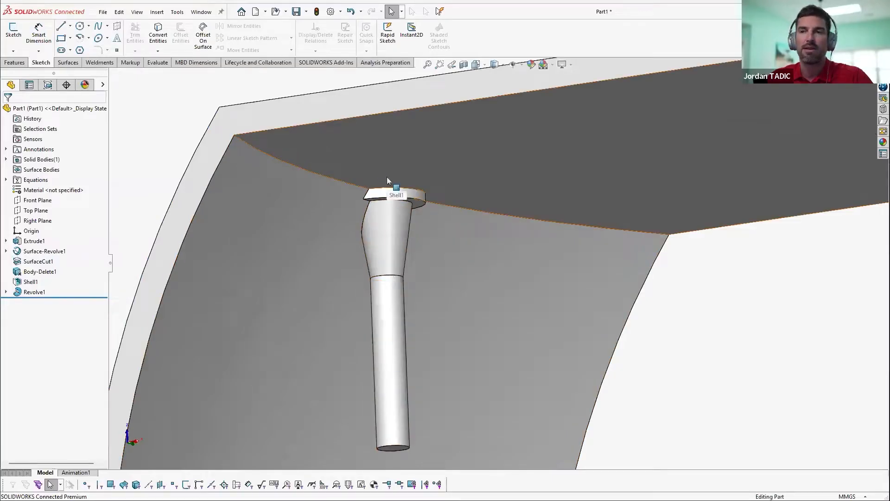
click(34, 292)
click(6, 291)
click(48, 302)
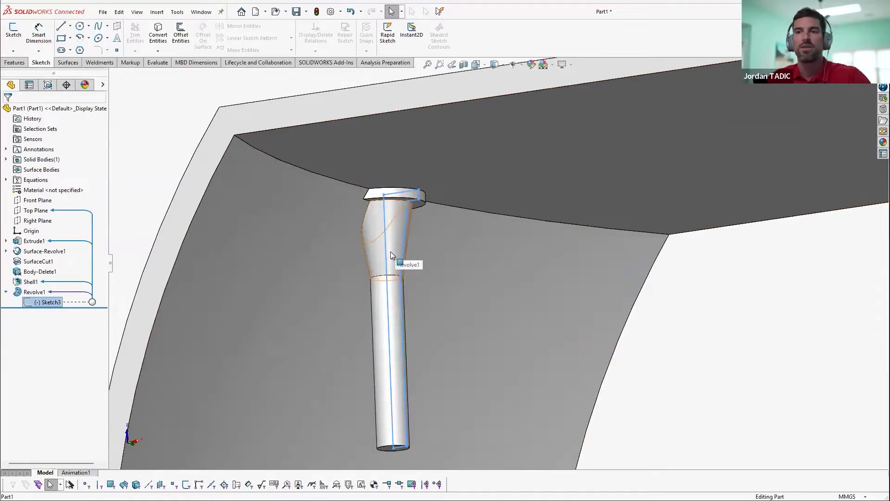
- Inspect the small sliver of the revolved post that pokes through the outside of the curved wall
scroll(390, 251, up, 3)
mouse_move(390, 257)
middle_down()
mouse_move(426, 267)
mouse_move(467, 304)
middle_up()
click(649, 355)
scroll(290, 214, down, 5)
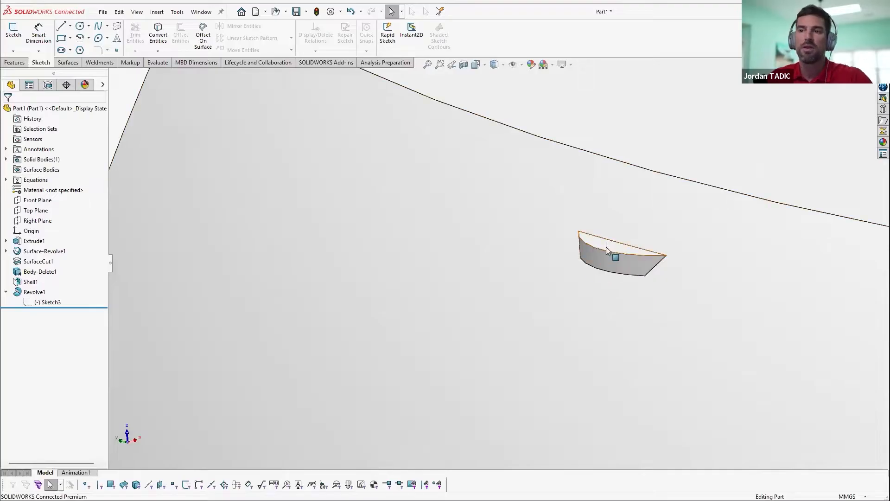
scroll(556, 274, up, 3)
scroll(556, 274, up, 2)
click(666, 346)
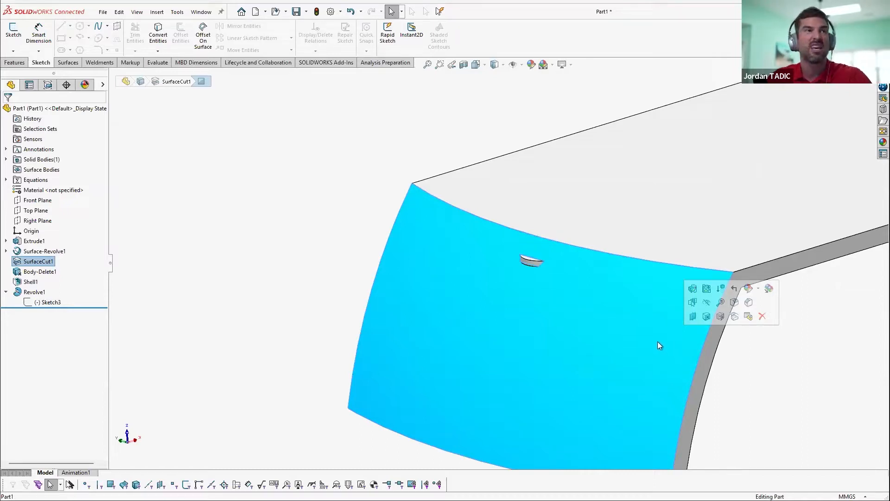
key(f)
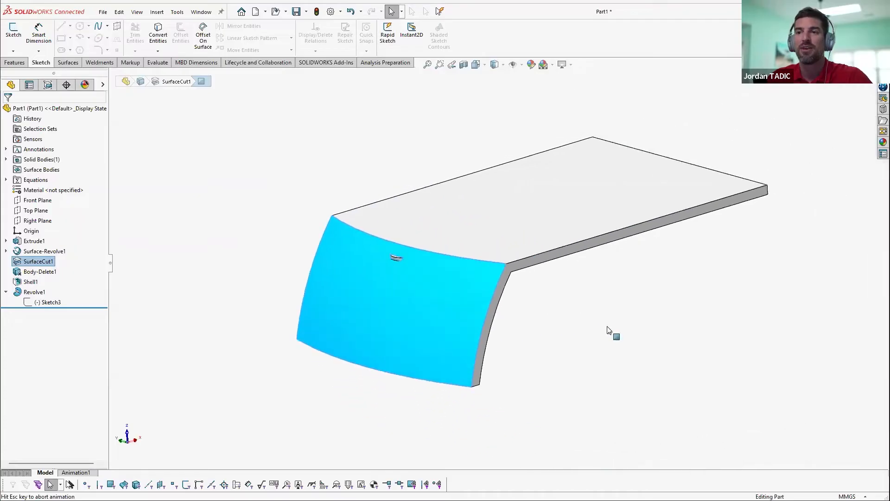
- Remove the revolved post's sliver protruding from the curved wall by selecting its exposed faces and using Delete Face with Delete and Patch
scroll(379, 263, down, 5)
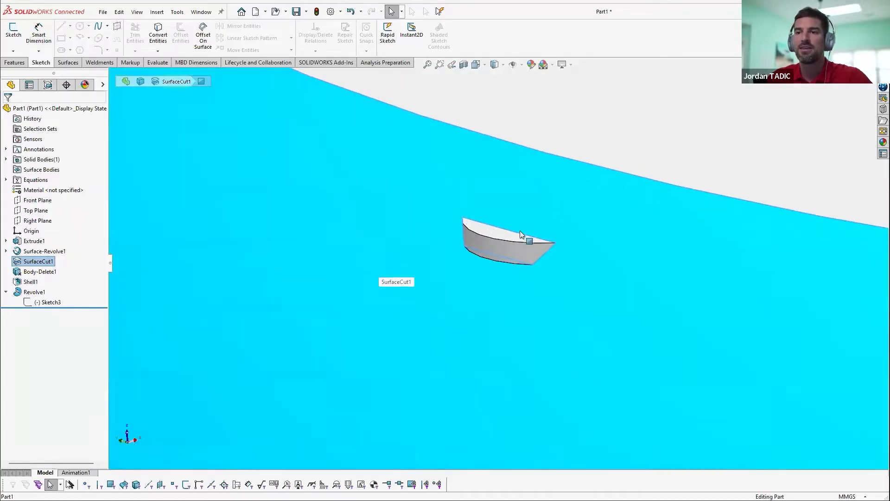
click(506, 236)
mouse_move(504, 262)
middle_down()
mouse_move(506, 230)
mouse_move(503, 249)
middle_up()
scroll(487, 312, down, 3)
middle_drag(488, 312, 469, 324)
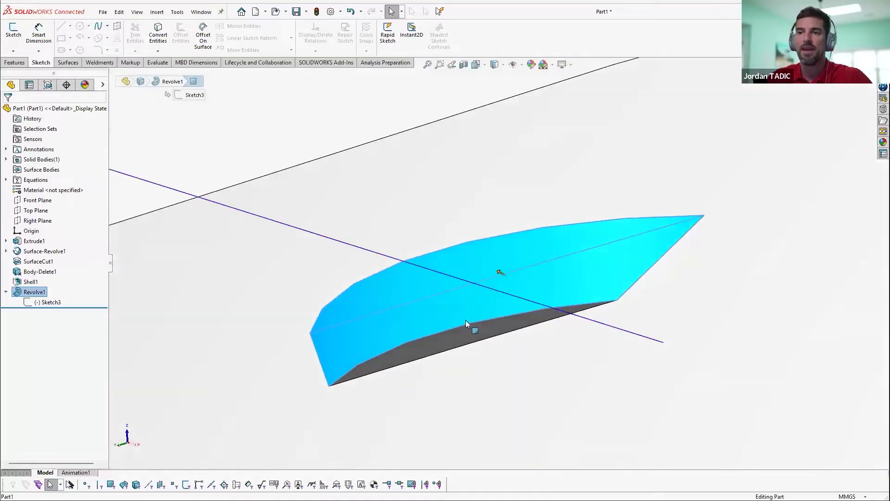
click(462, 338)
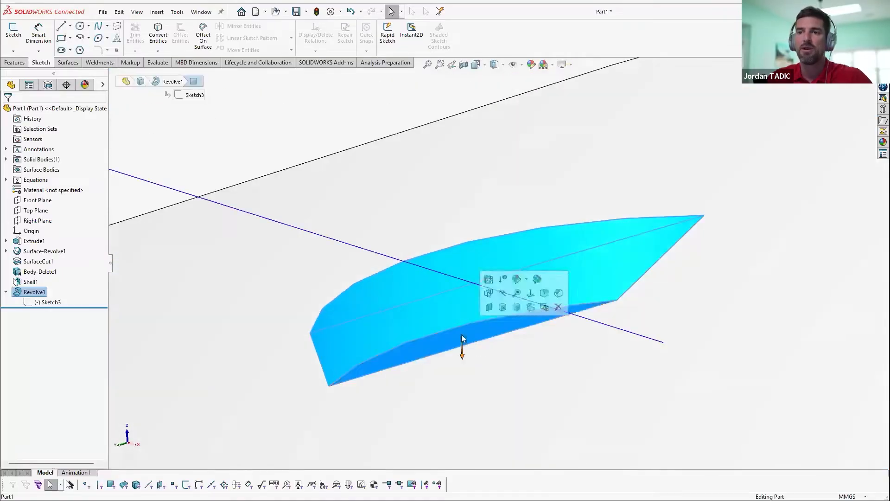
click(503, 307)
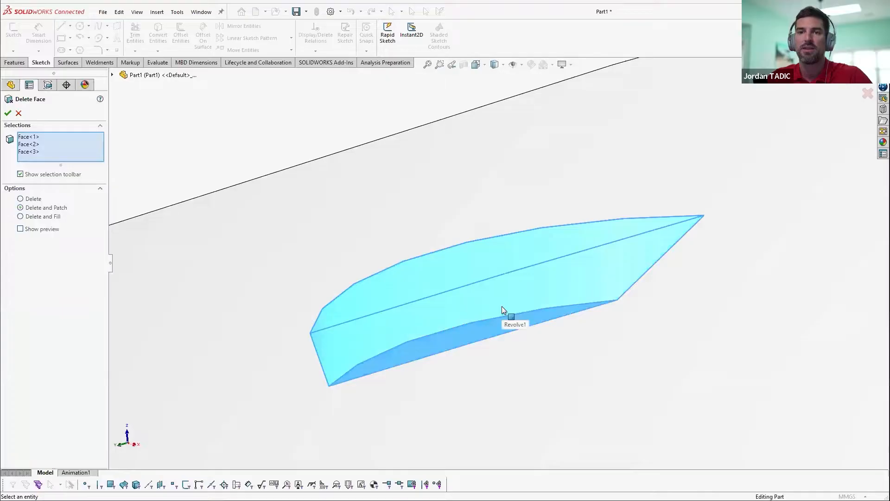
right_click(510, 179)
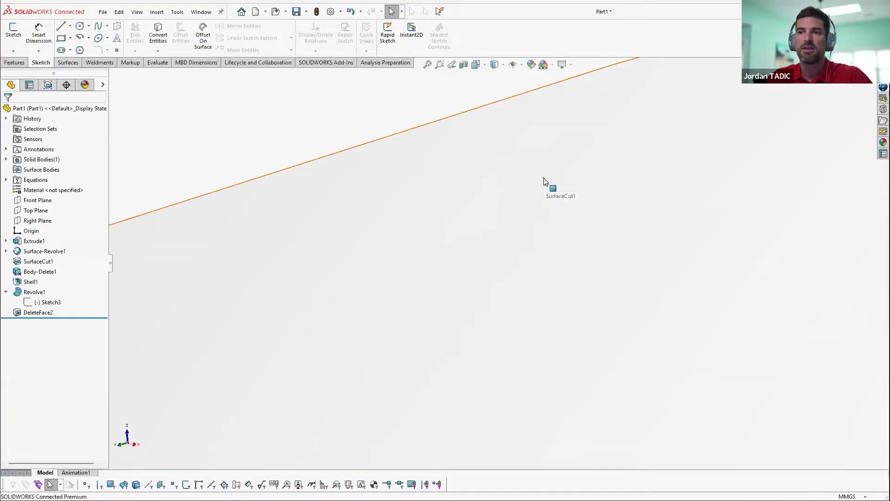
- Examine the curved outer face around the patched area from several angles
scroll(539, 258, up, 5)
scroll(535, 255, up, 3)
click(529, 264)
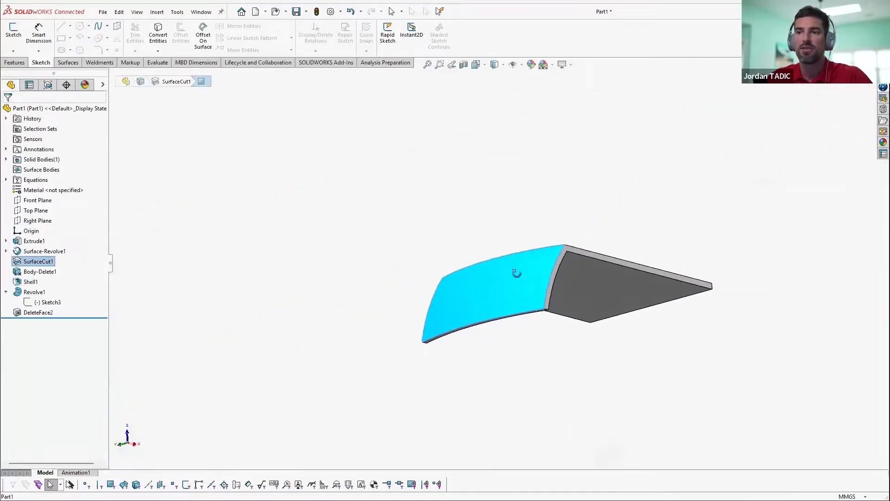
scroll(505, 327, down, 1)
scroll(503, 343, down, 2)
scroll(575, 227, down, 3)
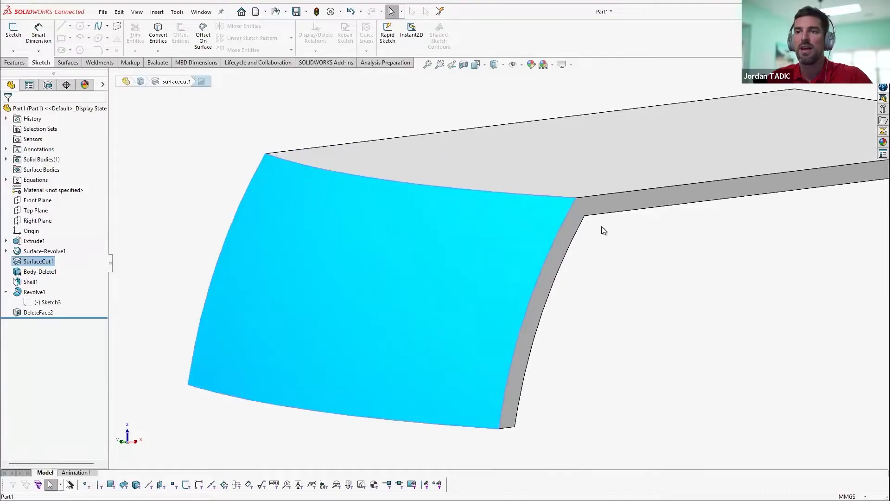
scroll(603, 230, up, 3)
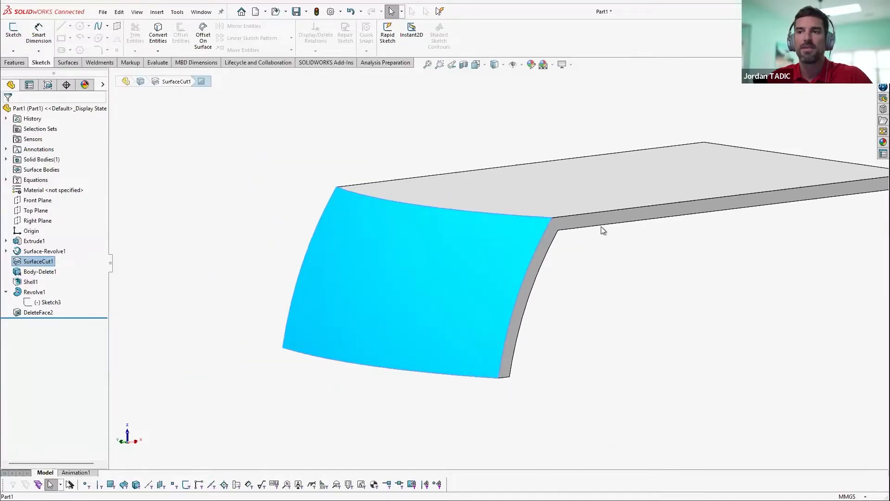
middle_drag(612, 225, 596, 244)
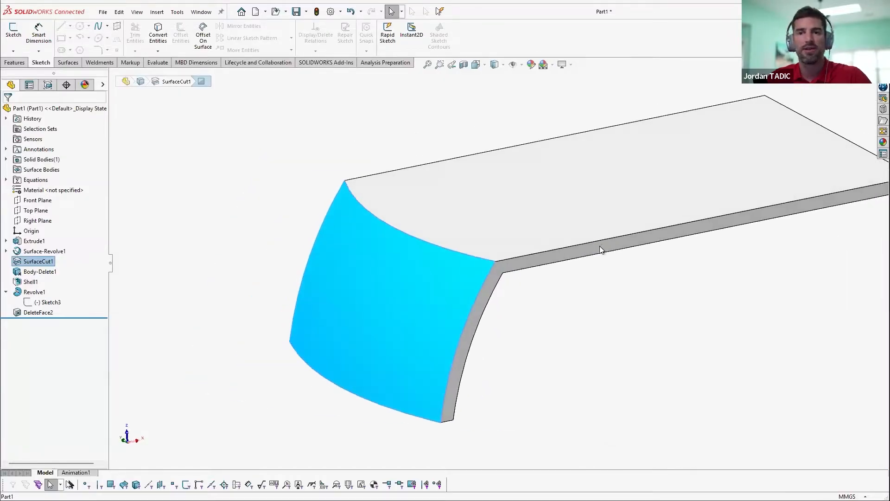
- Switch to Part2 and examine the angled tapped hole in a section view offset about -1.08 in from the block's side face
key(ctrl+Tab)
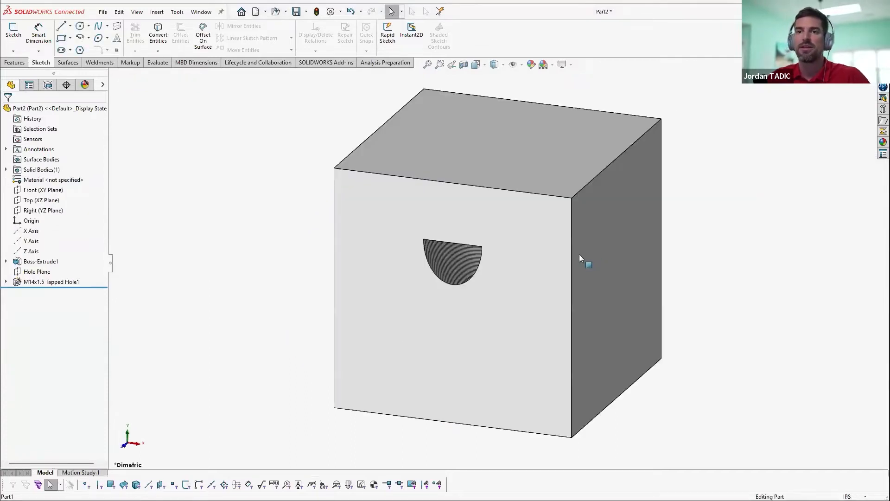
click(464, 65)
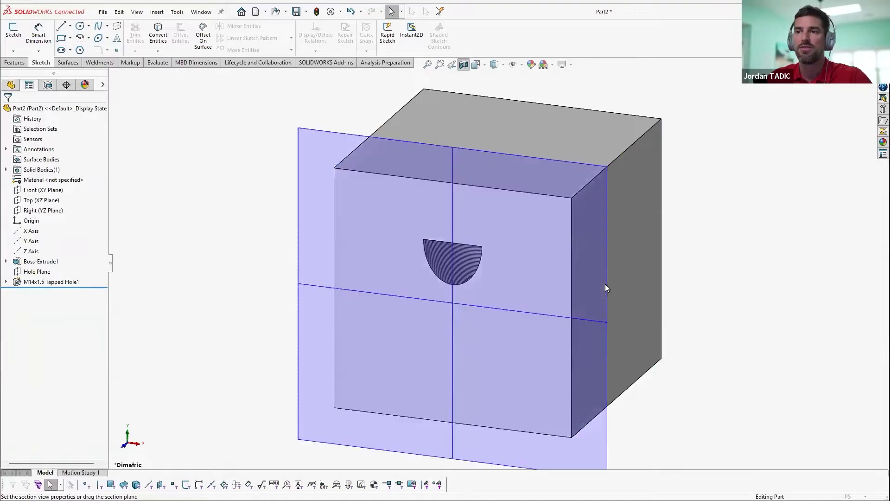
click(606, 285)
drag(654, 287, 531, 273)
middle_drag(537, 306, 434, 289)
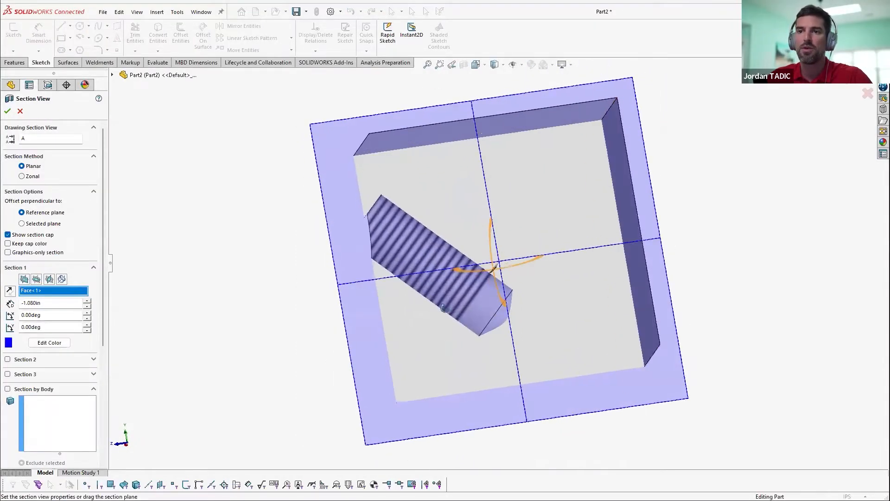
scroll(373, 223, down, 5)
middle_drag(372, 226, 519, 251)
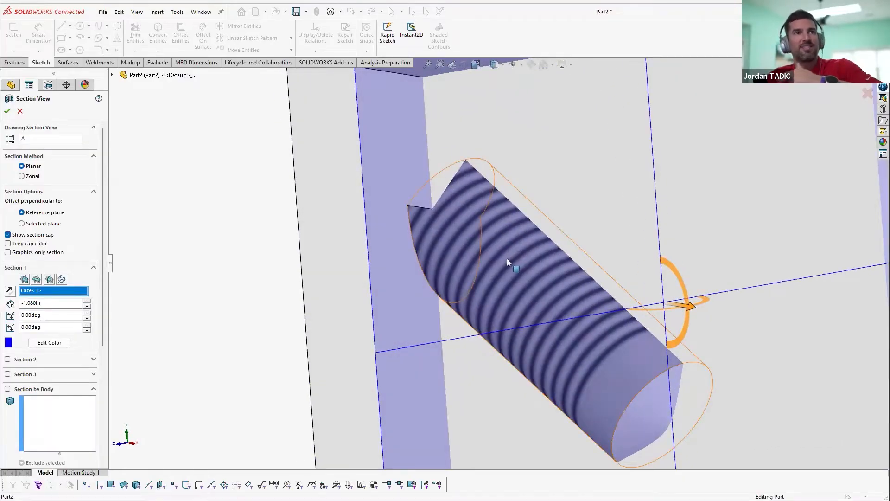
middle_drag(471, 242, 405, 194)
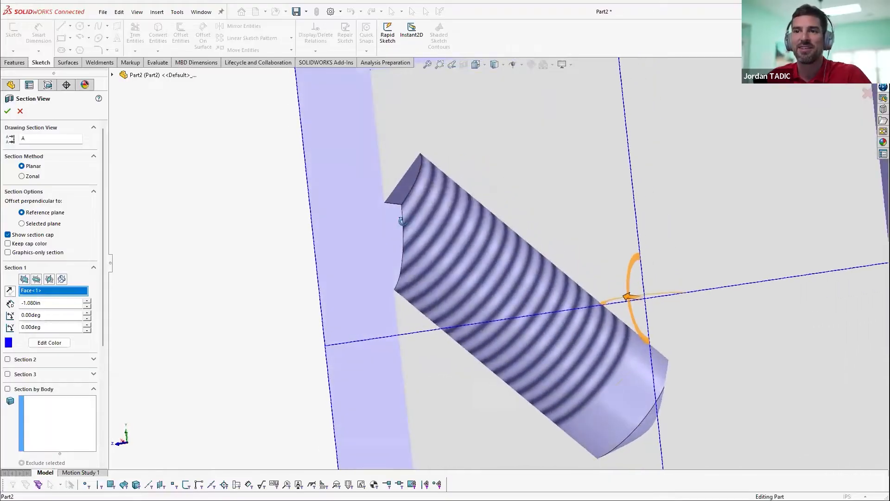
click(404, 195)
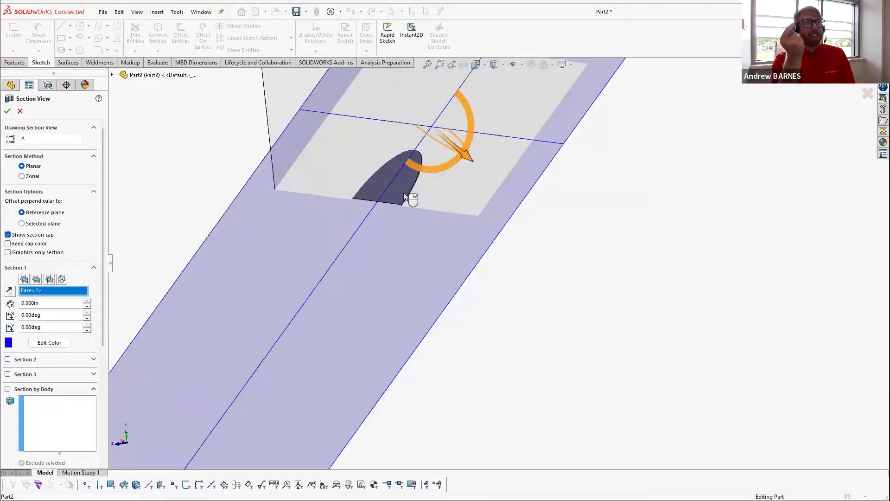
scroll(658, 188, up, 3)
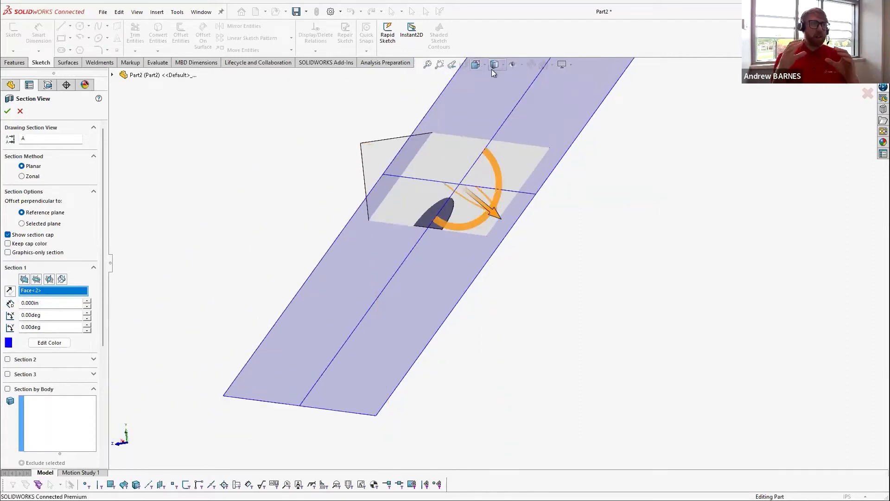
key(Escape)
- Delete the hidden flat end face of the M14x1.5 tapped hole so the hole opens fully through the block's front face
middle_drag(493, 175, 587, 248)
scroll(517, 258, down, 3)
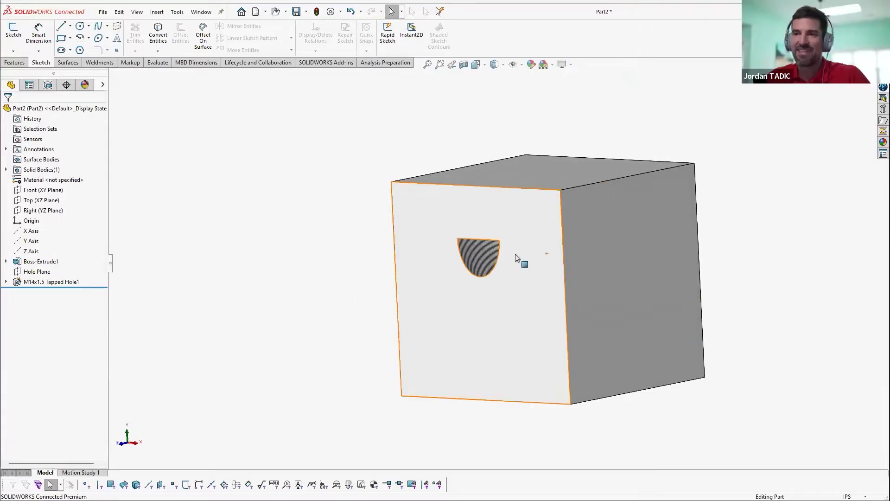
scroll(524, 252, up, 1)
middle_drag(524, 253, 404, 203)
click(426, 213)
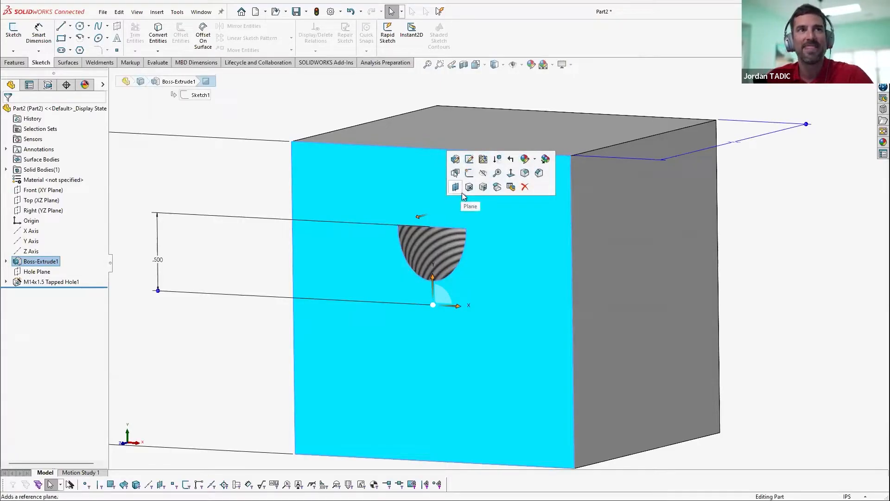
click(458, 172)
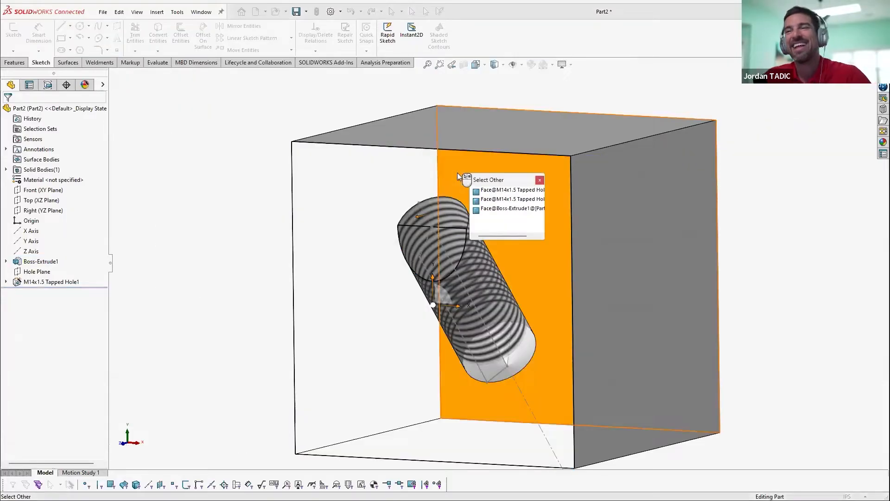
click(433, 216)
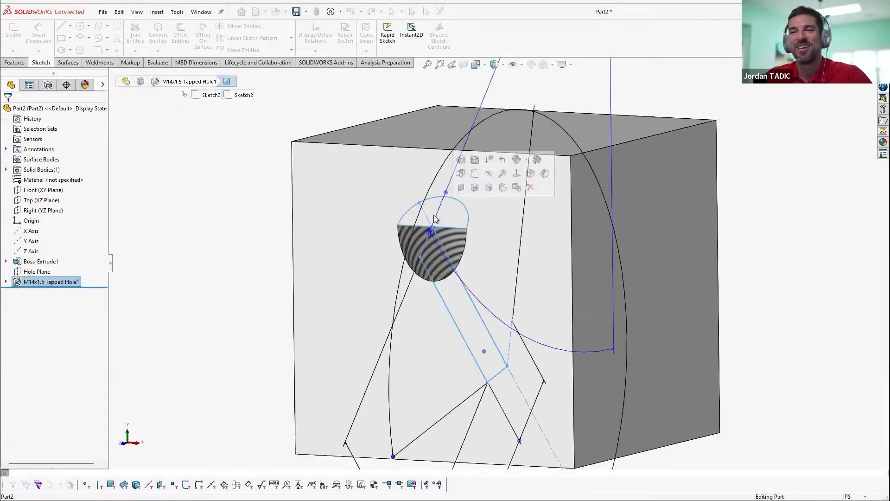
click(475, 188)
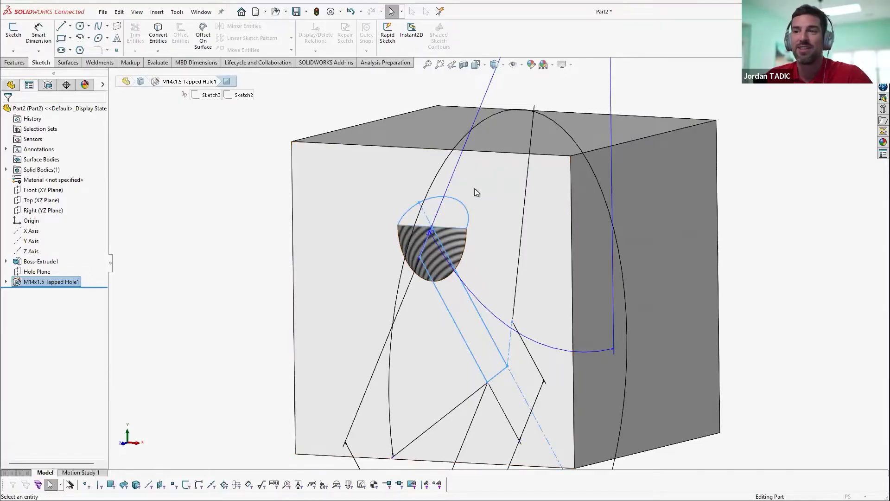
key(Return)
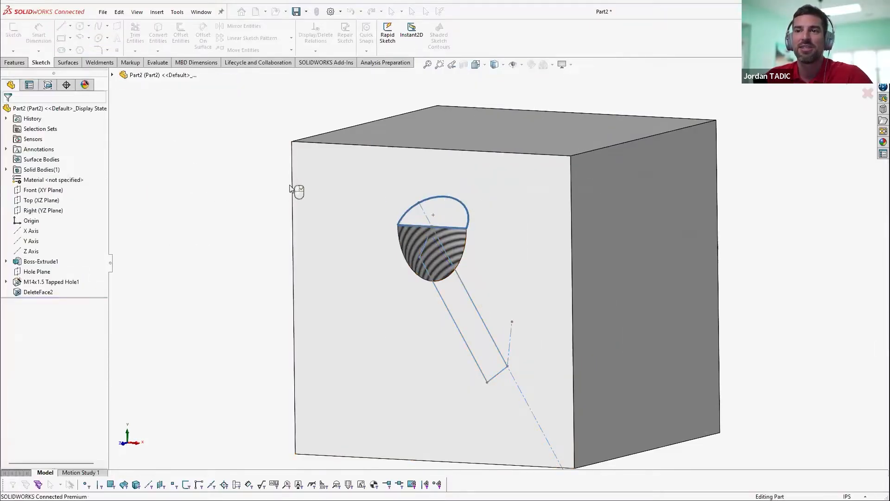
mouse_move(470, 232)
middle_down()
mouse_move(466, 242)
mouse_move(489, 242)
mouse_move(493, 292)
mouse_move(485, 249)
mouse_move(465, 235)
mouse_move(477, 258)
middle_up()
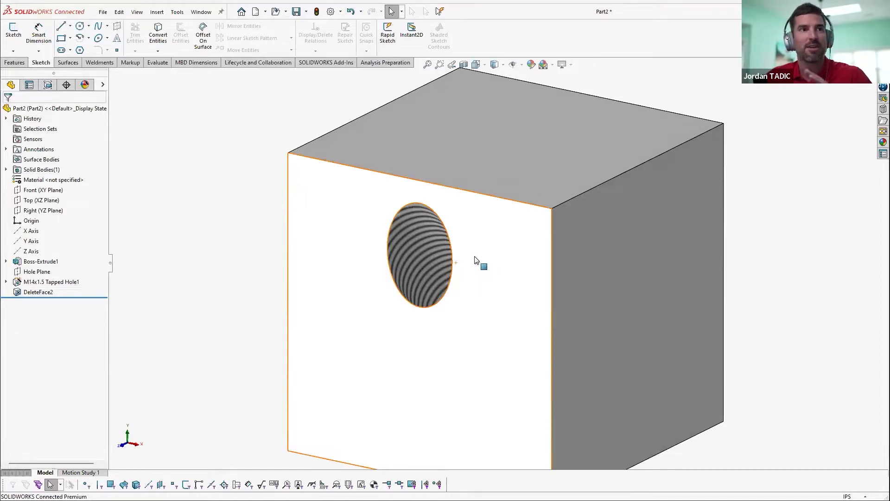
scroll(477, 258, up, 3)
scroll(492, 297, down, 1)
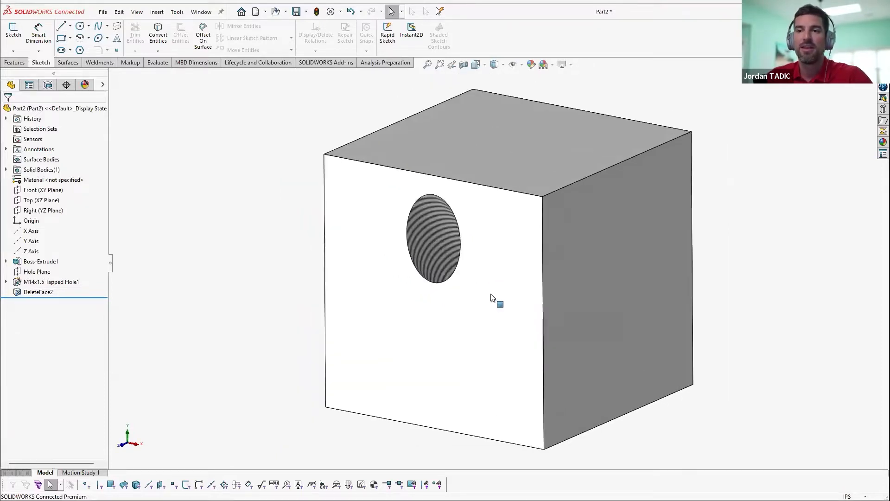
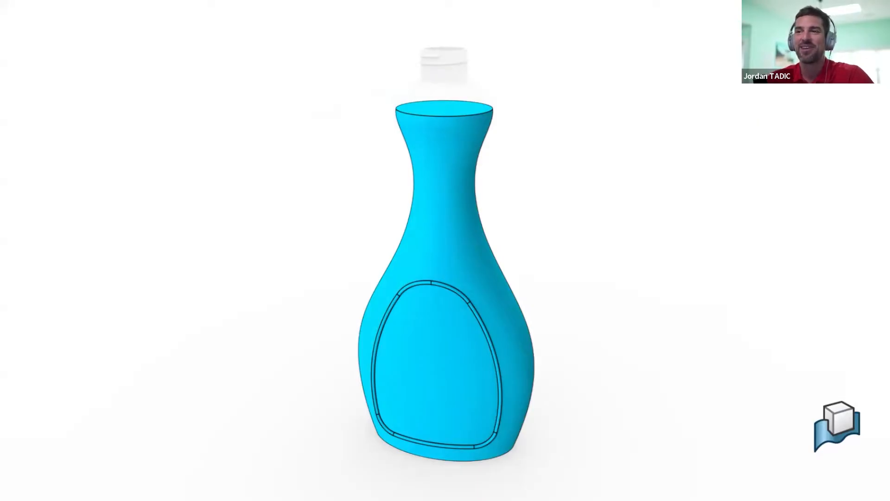
key(Right)
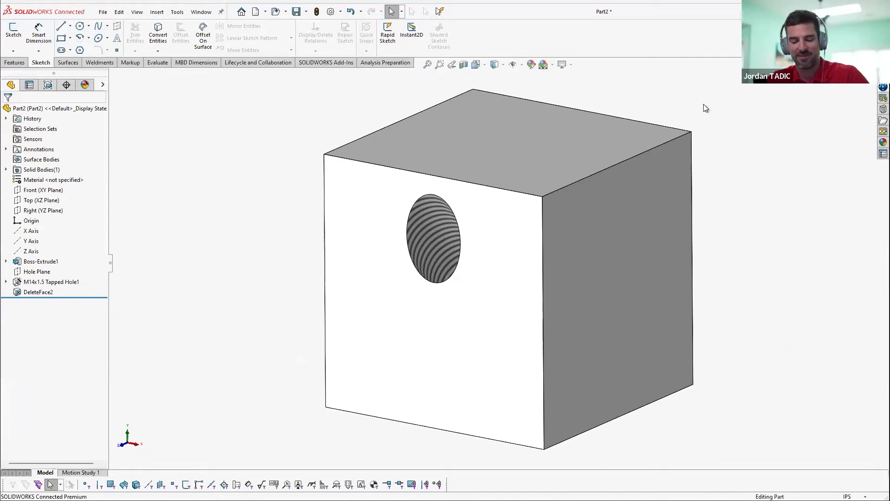
key(ctrl+Tab)
key(ctrl+Tab)
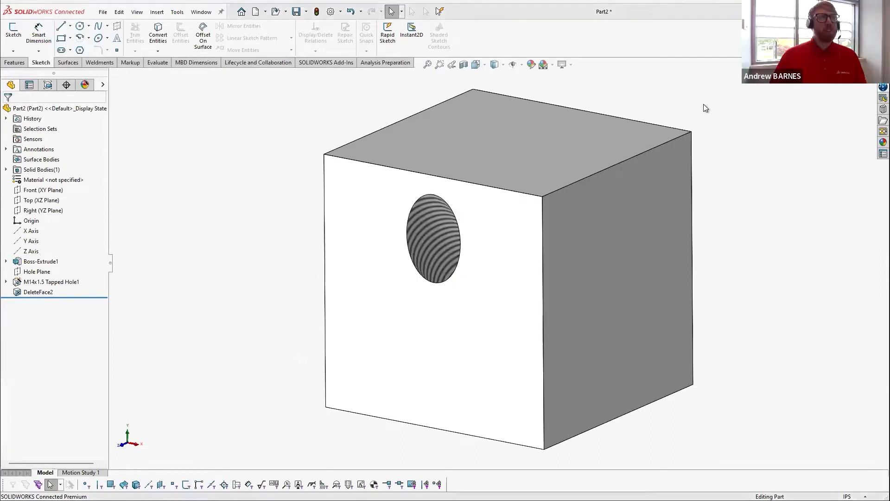
- Switch to the Part3 bottle and create a plane parallel to the Top Plane, offset about 7.887 in upward across the upper neck
middle_drag(540, 223, 471, 264)
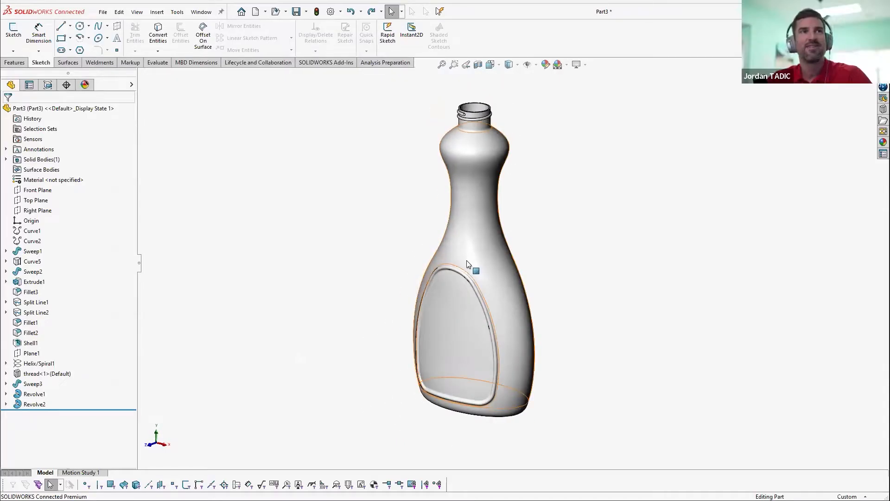
scroll(473, 304, down, 1)
mouse_move(473, 302)
middle_down()
mouse_move(477, 288)
mouse_move(480, 298)
mouse_move(468, 297)
mouse_move(511, 298)
mouse_move(475, 304)
middle_up()
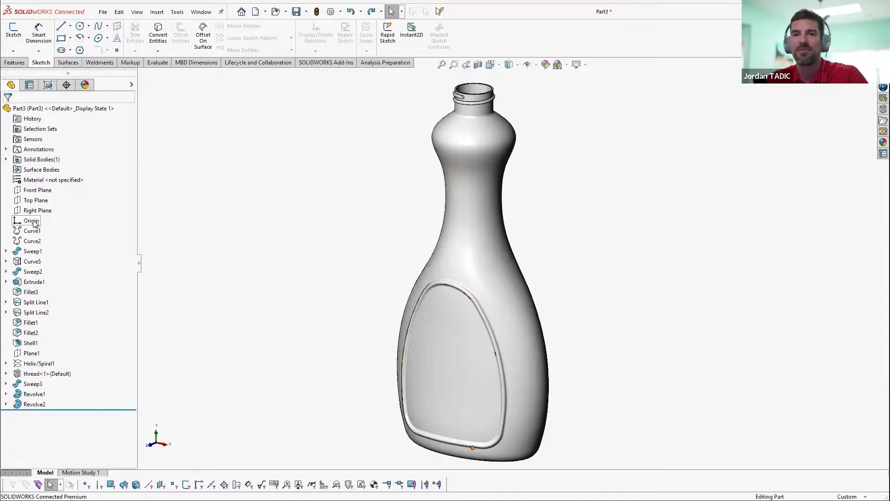
click(35, 200)
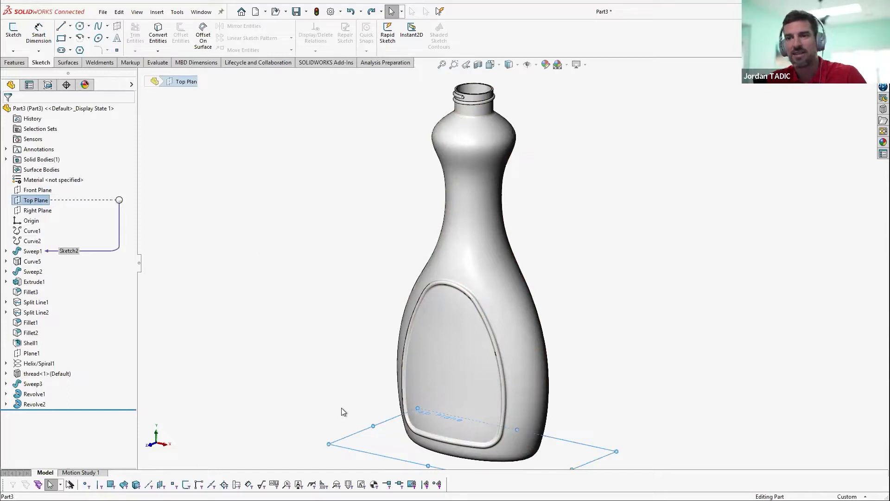
ctrl+drag(349, 450, 357, 288)
ctrl+drag(364, 210, 369, 161)
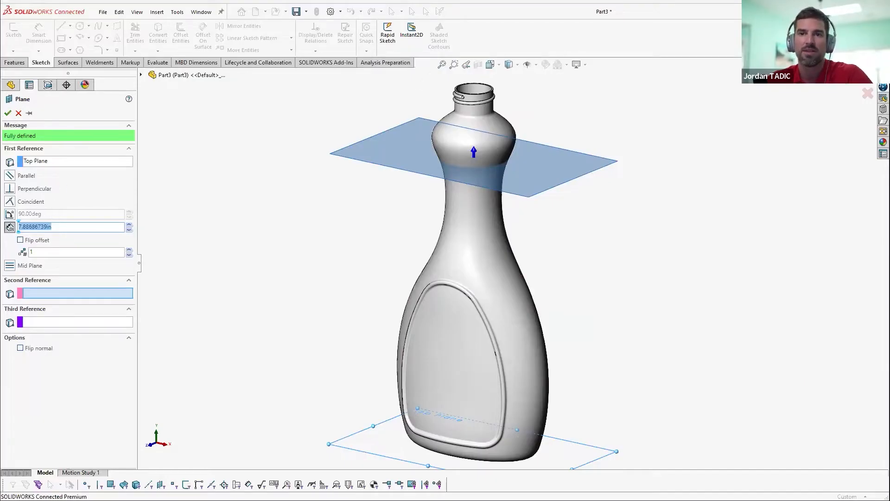
right_click(201, 178)
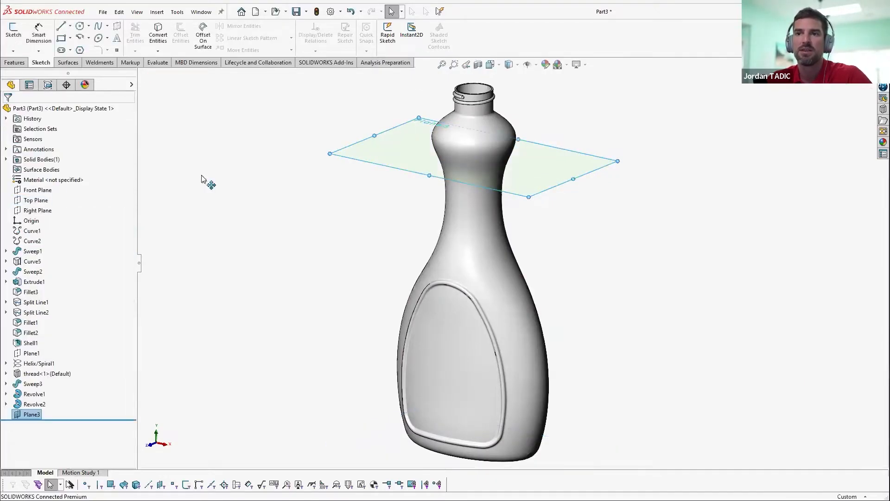
- Use Intersect on the new offset plane and the bottle body, creating internal regions only, to generate the fill volume as a solid
right_click(200, 181)
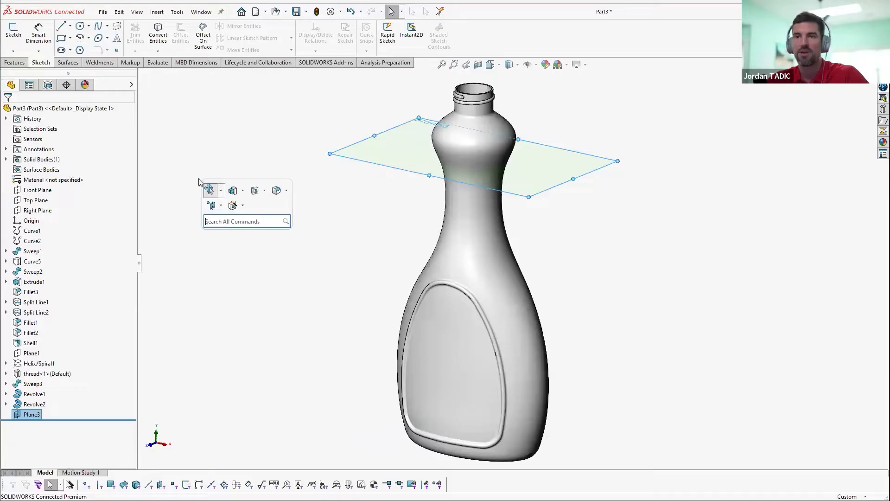
text(in)
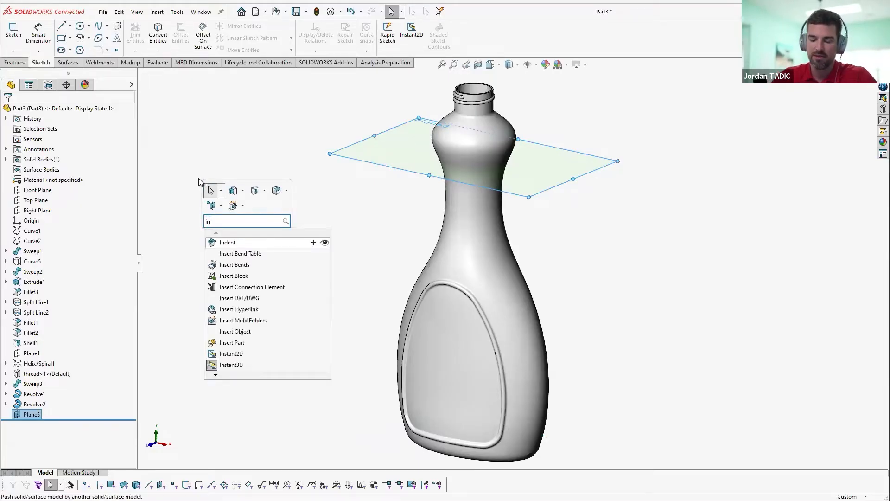
text(ters)
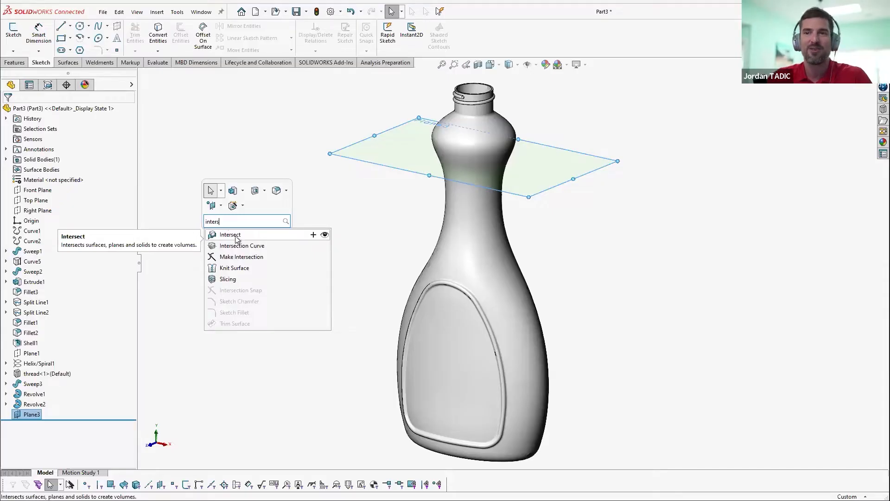
click(229, 235)
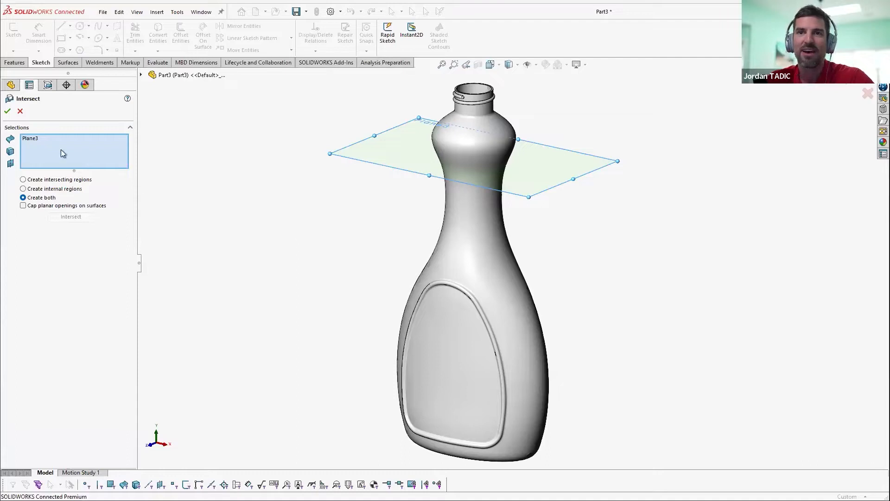
click(32, 140)
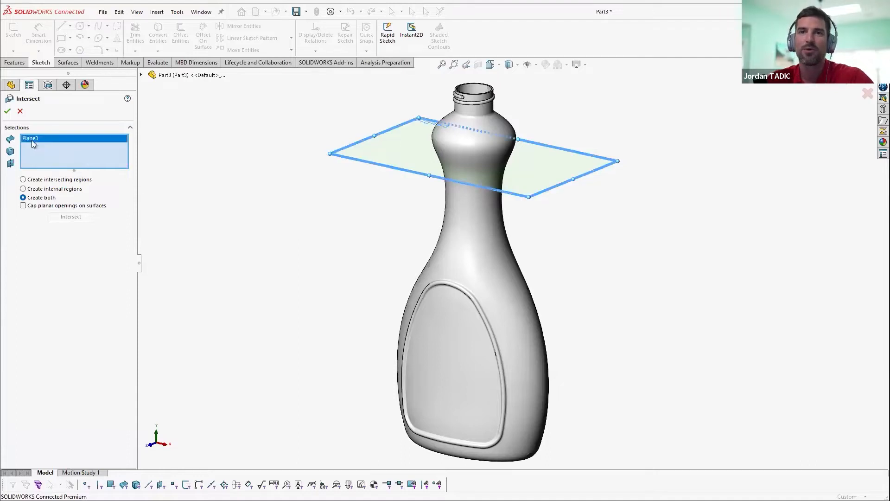
click(484, 240)
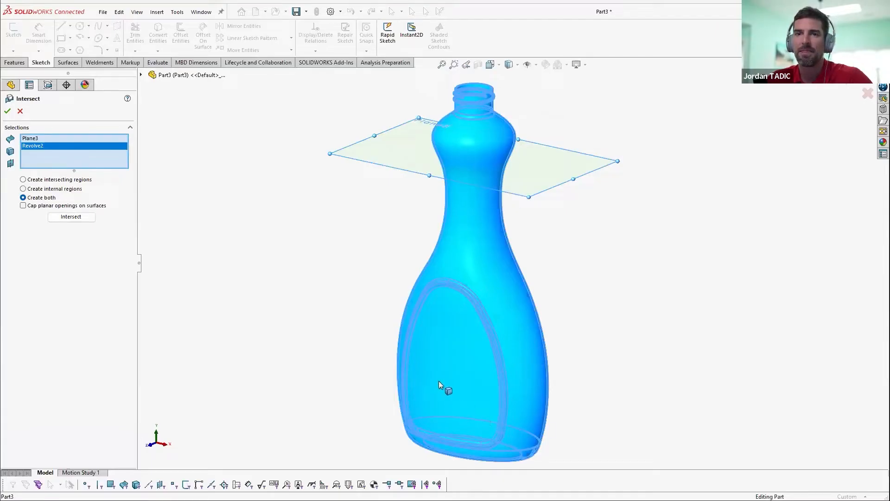
click(23, 190)
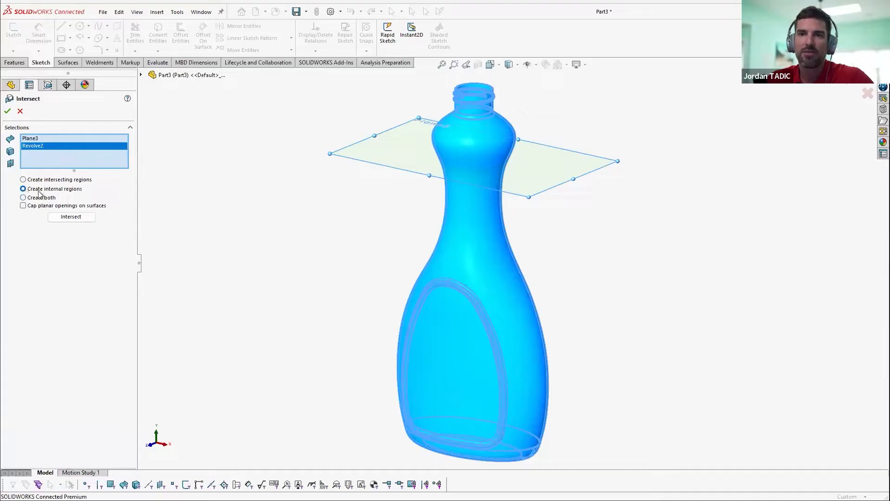
click(77, 220)
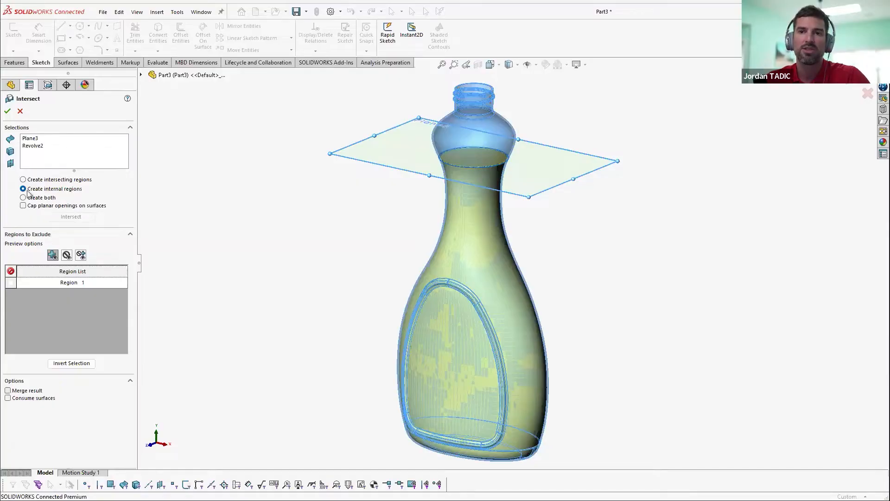
click(8, 110)
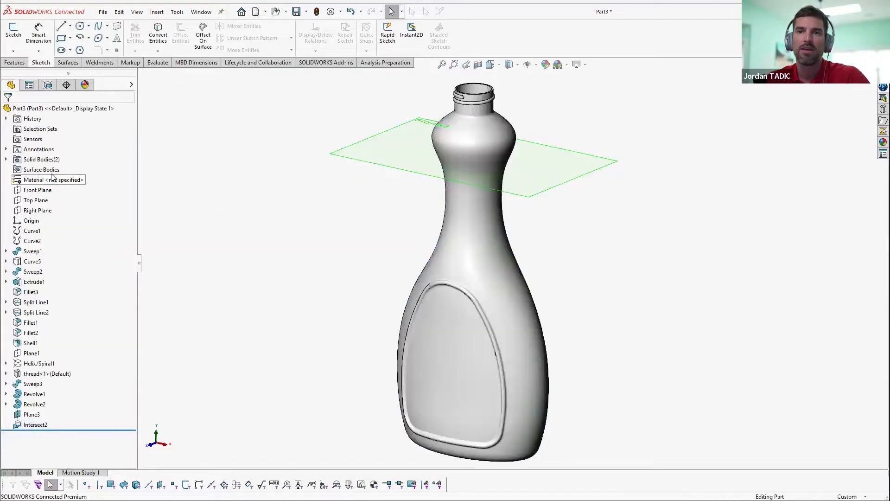
- Examine the two solid bodies, the inner fill volume and the bottle, including the fill volume's material options
click(6, 159)
click(41, 171)
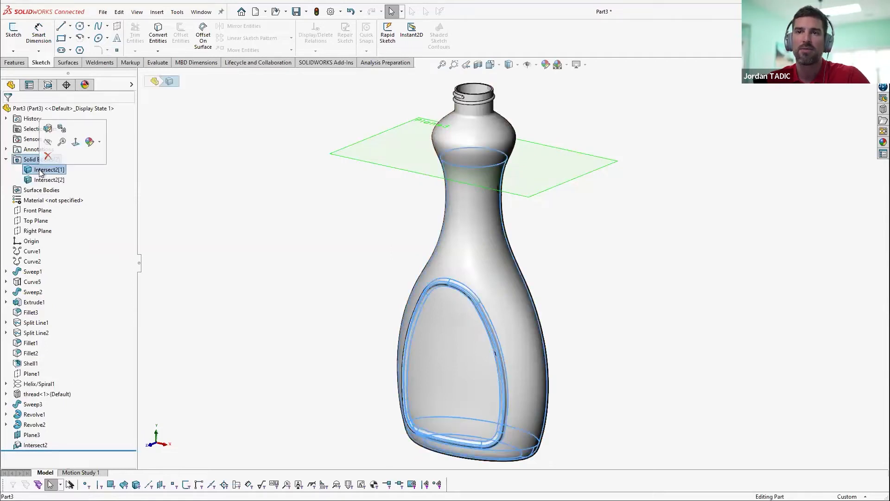
right_click(41, 173)
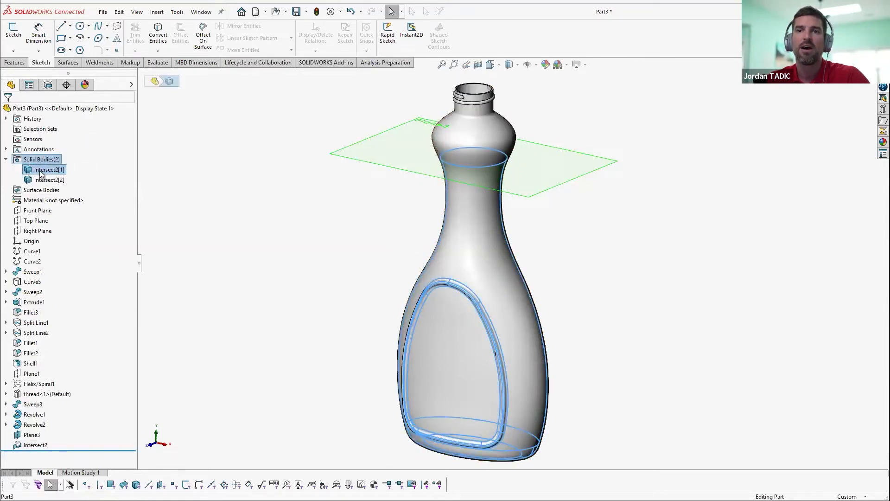
mouse_move(79, 200)
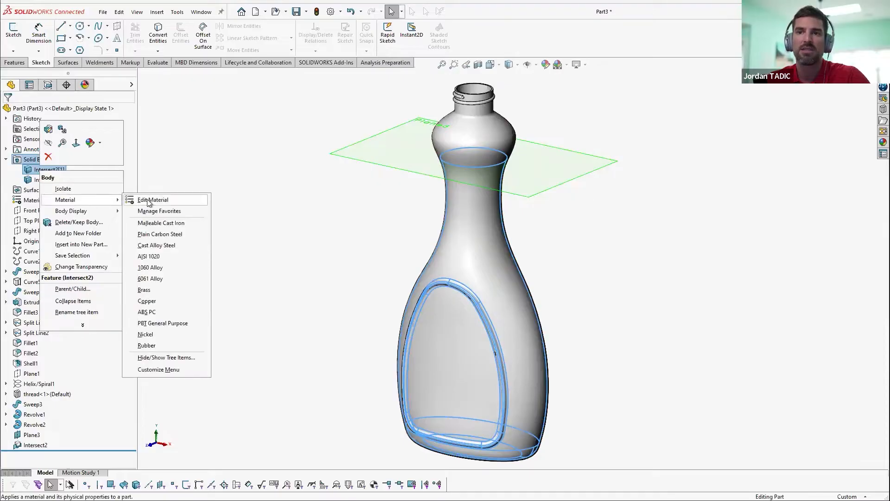
click(173, 171)
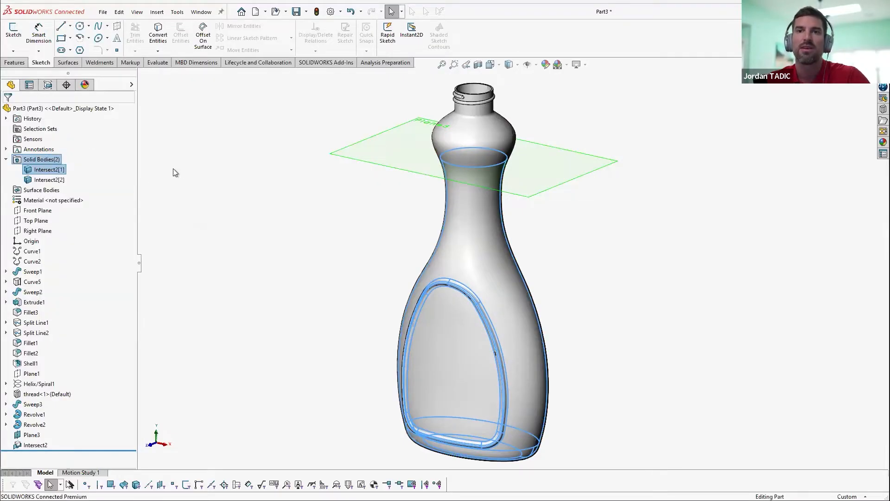
click(43, 180)
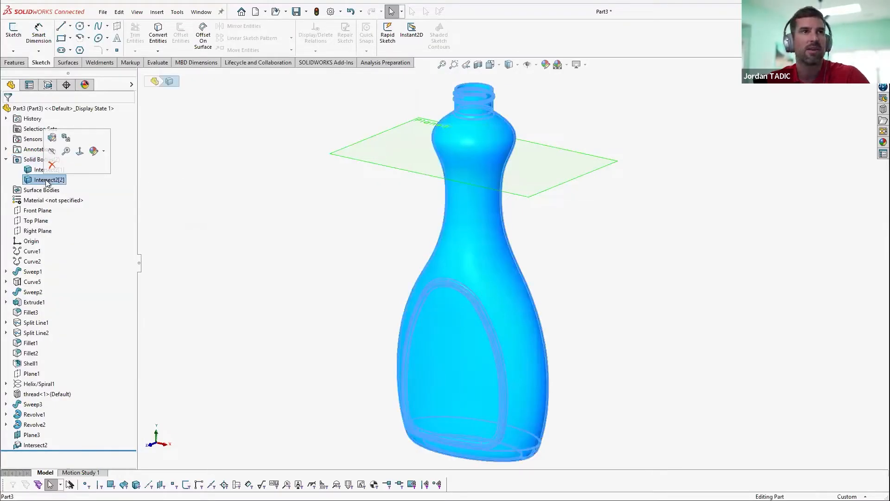
right_click(48, 182)
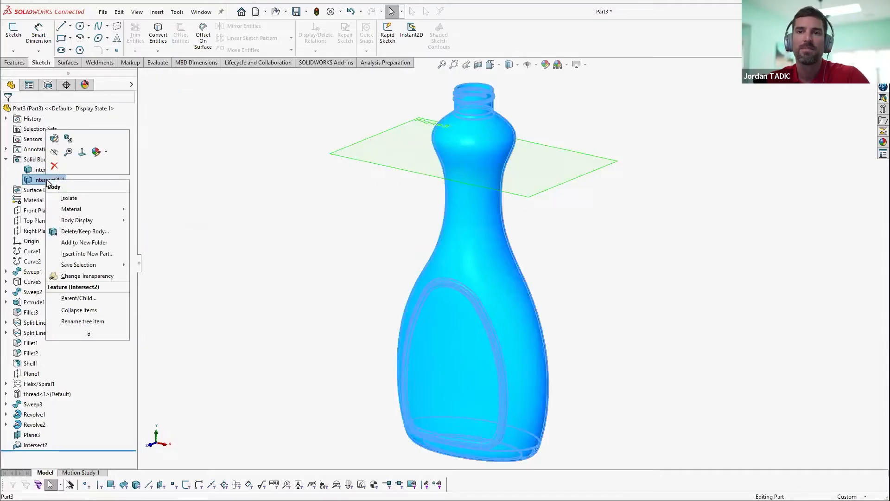
click(274, 219)
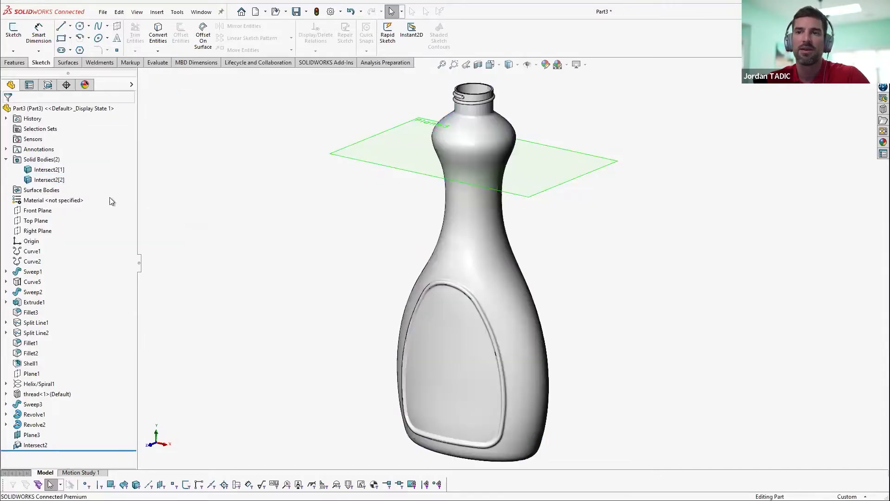
click(49, 180)
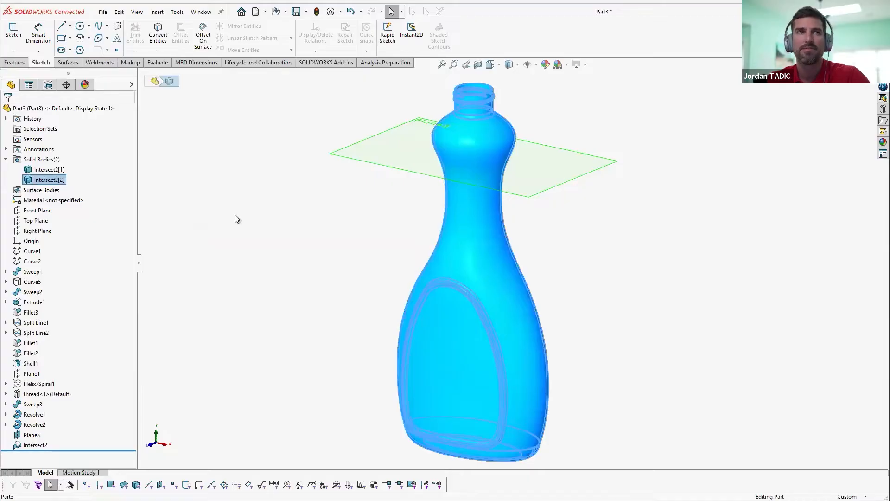
click(234, 215)
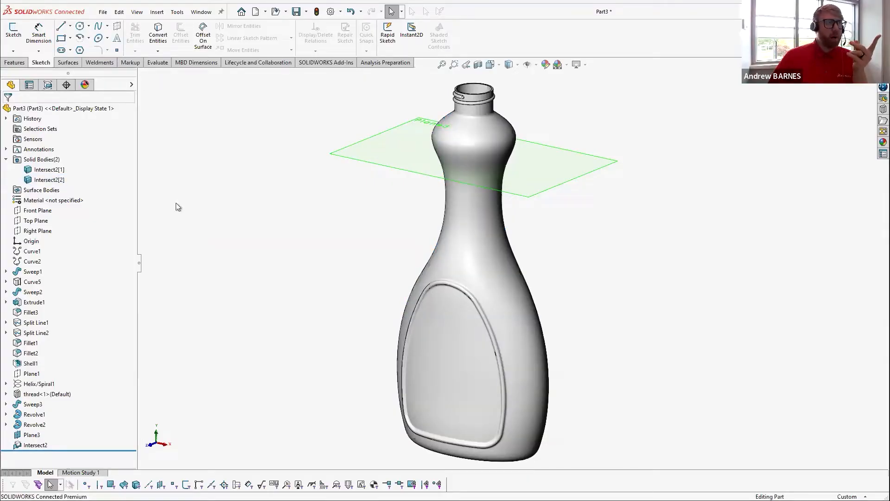
- Hide the outer bottle body, leaving only the inner fill volume shown
click(48, 180)
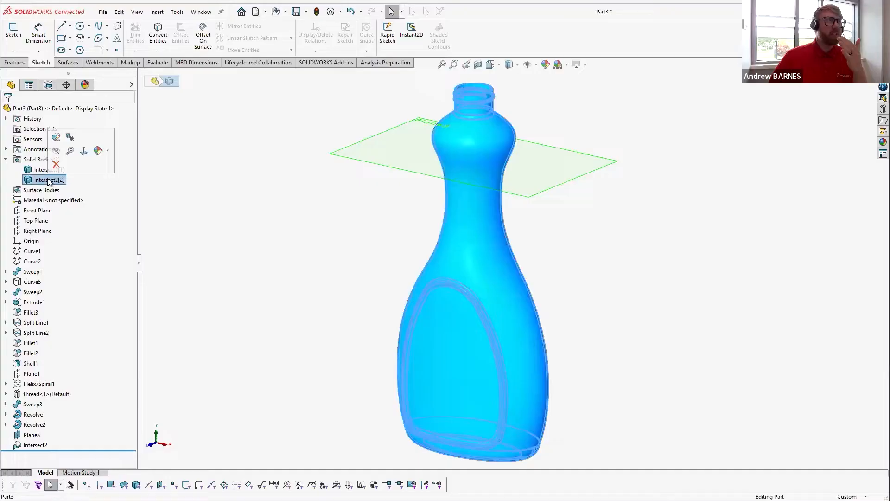
click(56, 150)
click(189, 223)
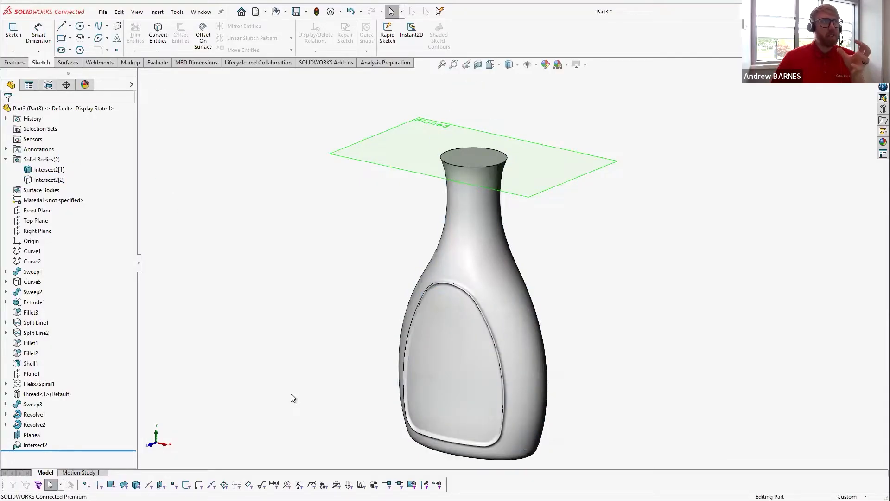
click(49, 169)
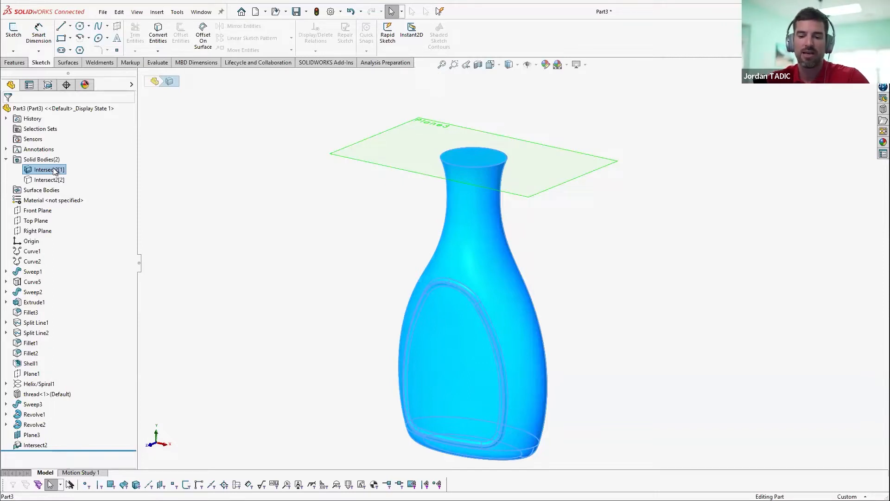
right_click(33, 140)
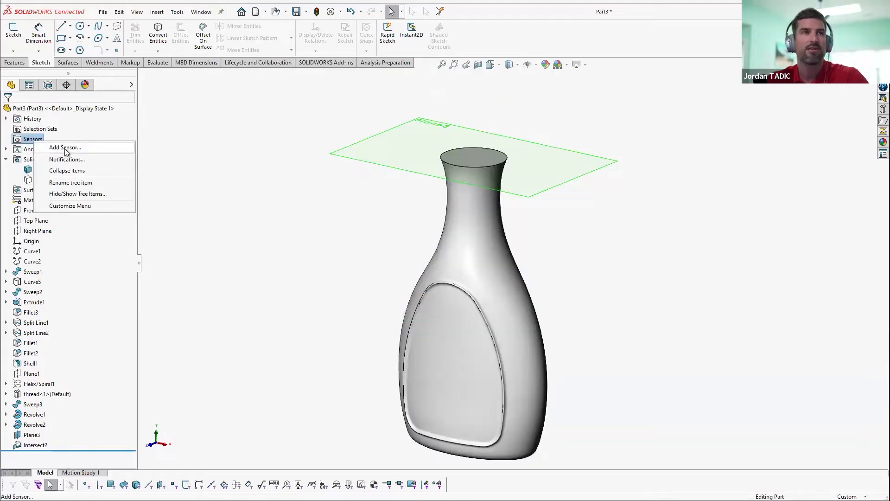
click(166, 211)
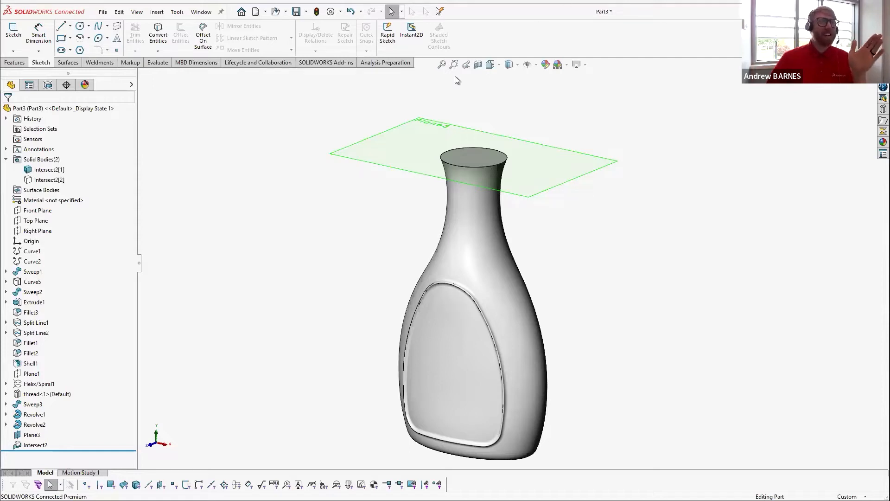
- Apply a magenta appearance (RGB 255, 0, 255) to the inner fill volume body
right_click(48, 171)
click(110, 148)
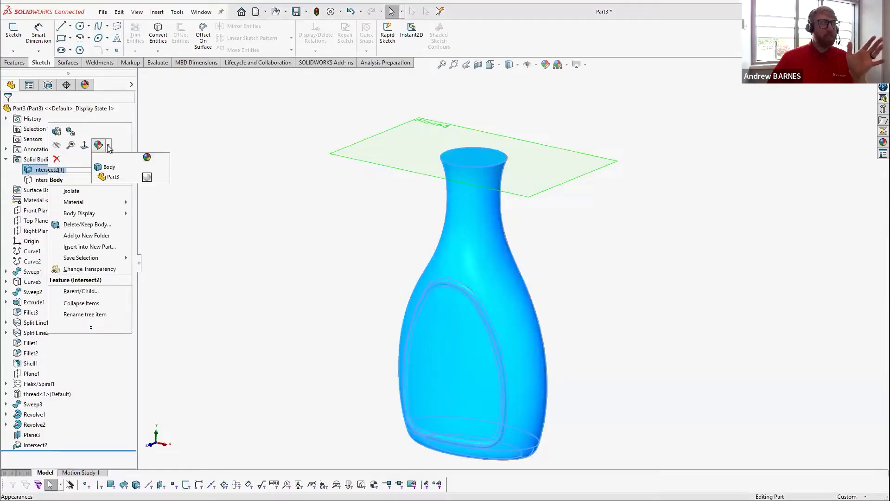
click(145, 178)
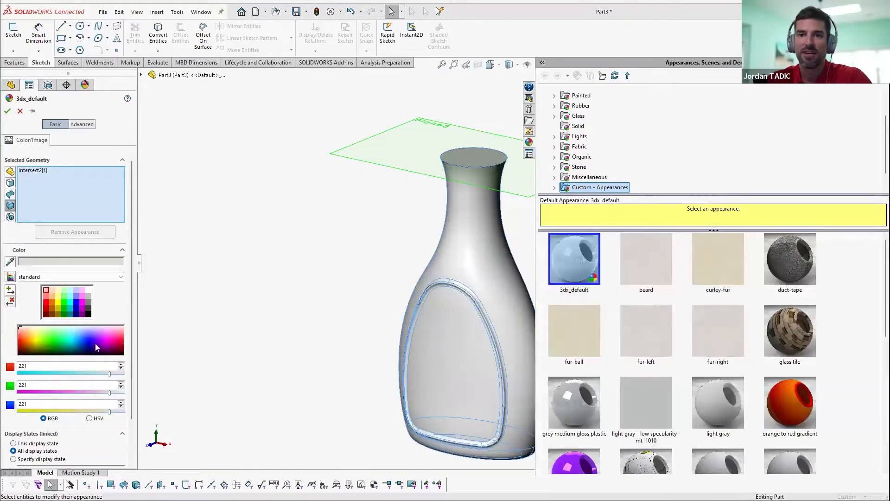
click(77, 302)
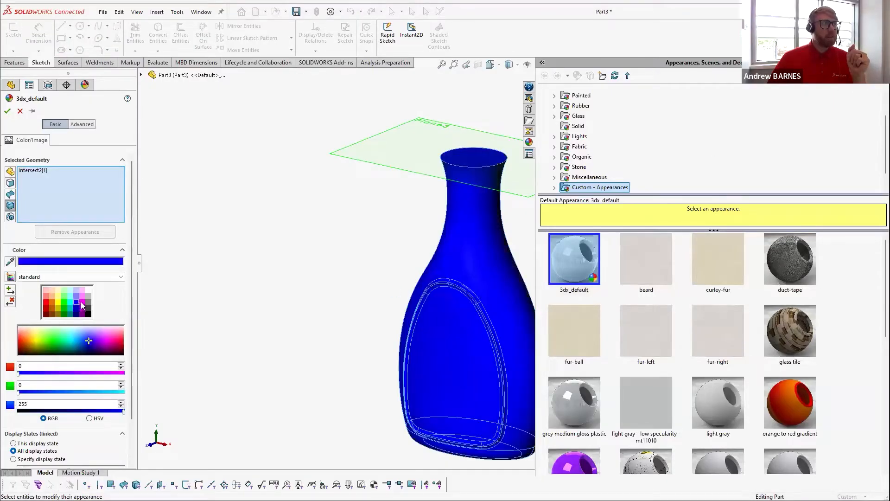
click(83, 305)
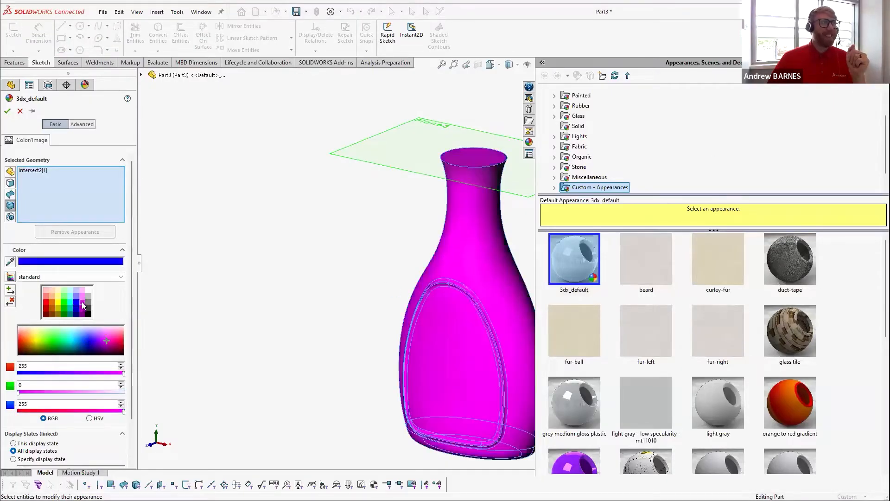
click(7, 111)
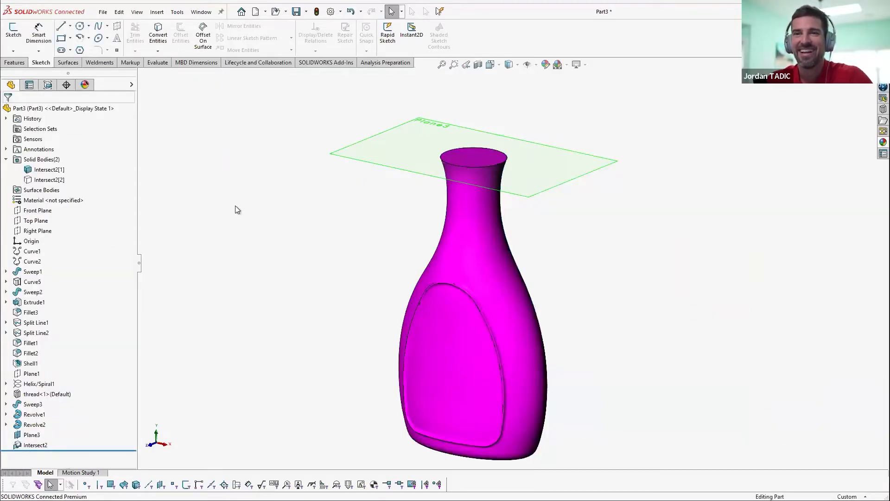
- Show the hidden bottle body again around the magenta fill volume
click(46, 181)
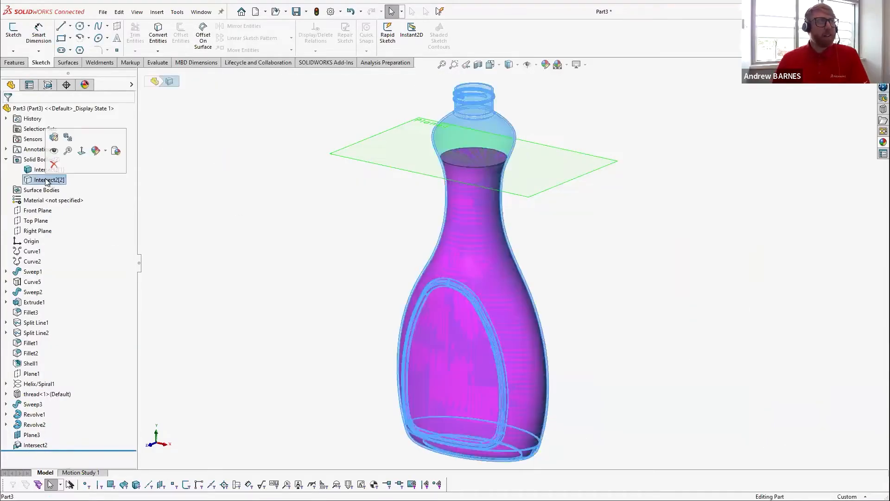
click(55, 151)
click(274, 259)
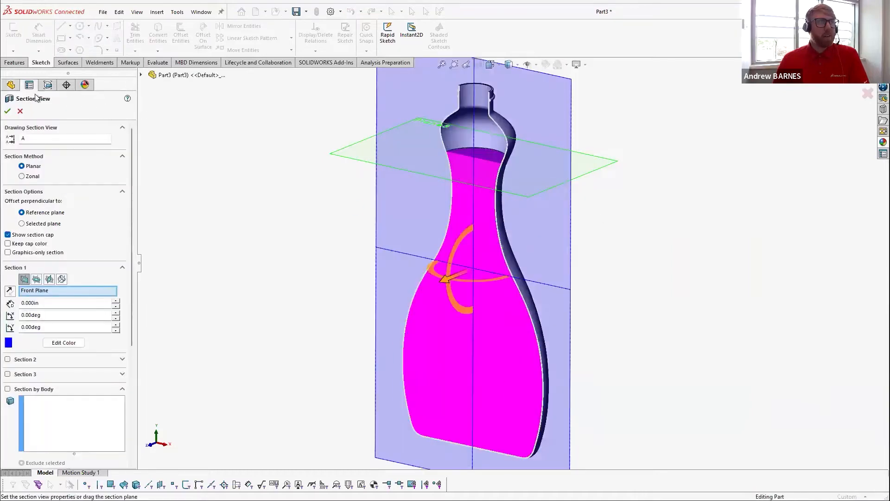
- Apply the section view along the Front Plane and inspect the fill volume inside the sectioned bottle
click(8, 113)
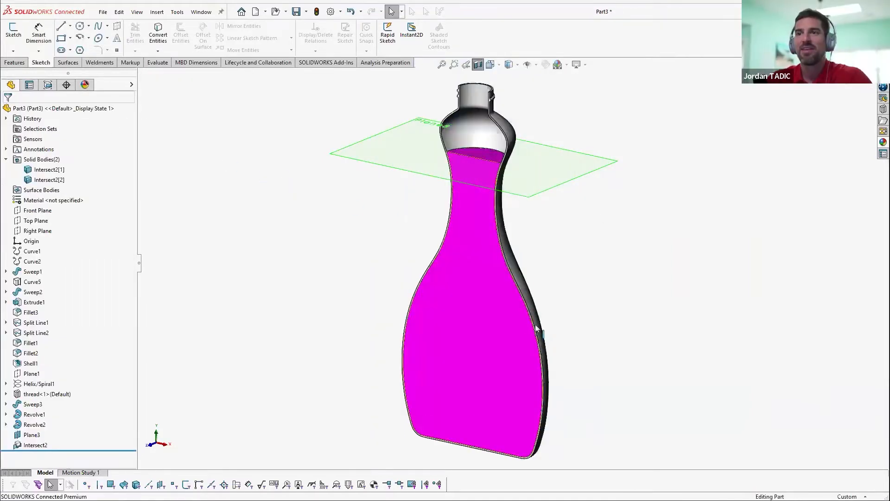
scroll(485, 168, down, 2)
scroll(483, 122, down, 7)
middle_drag(551, 198, 532, 189)
scroll(471, 318, up, 5)
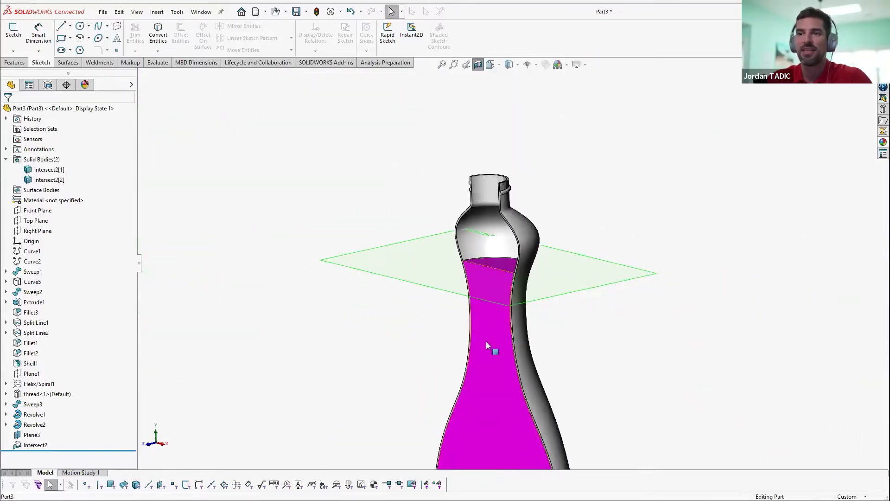
scroll(495, 369, up, 2)
scroll(495, 369, down, 3)
scroll(532, 235, down, 3)
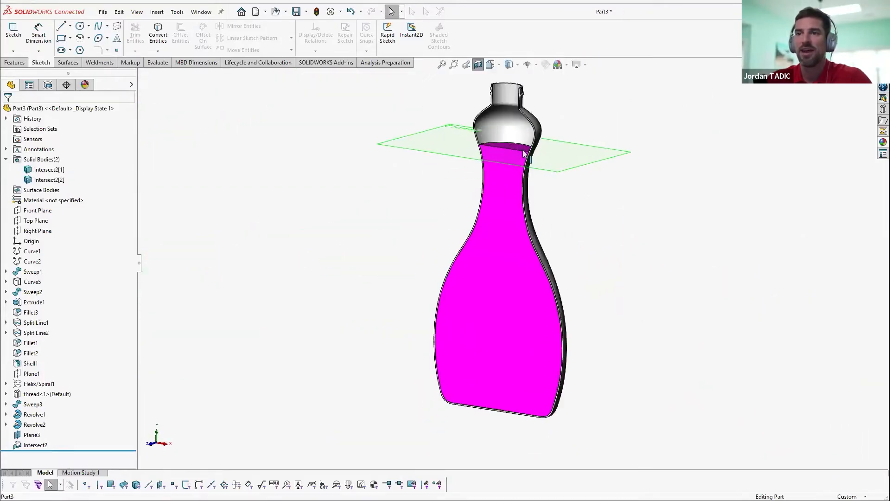
- Raise the fill-level plane Plane3 to about 8.4 in above the Top Plane and select the fill volume body
click(31, 434)
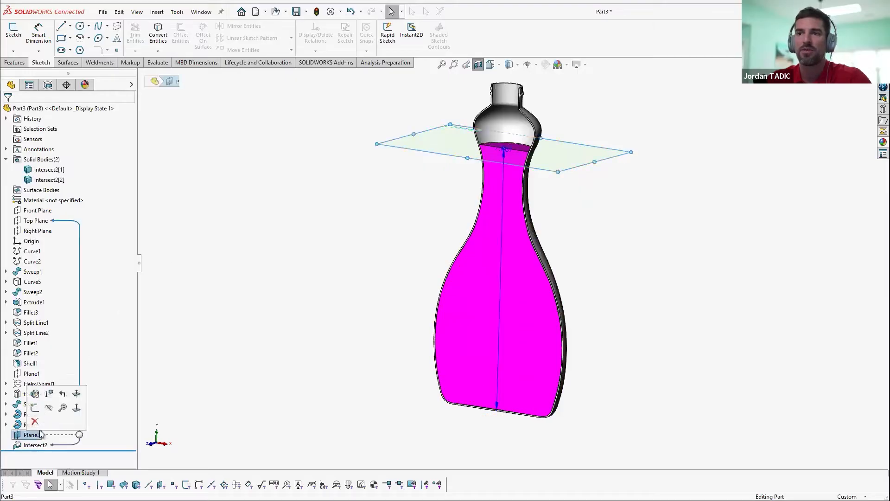
drag(505, 148, 507, 133)
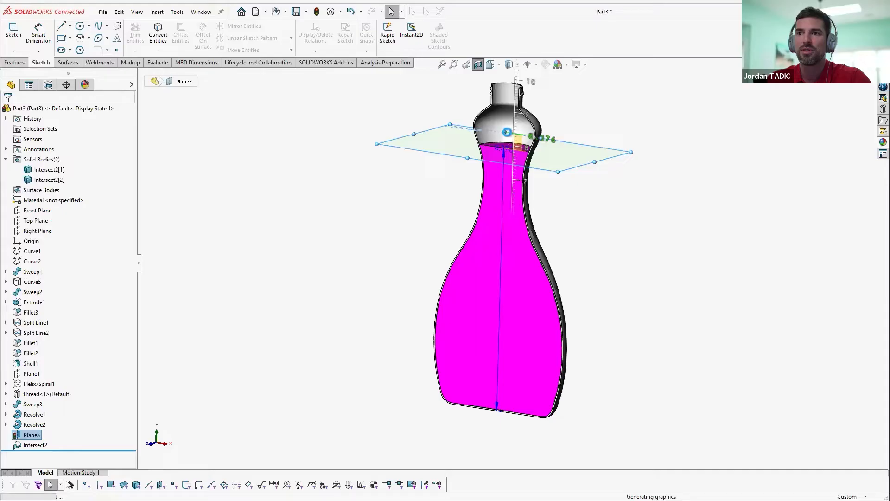
click(646, 323)
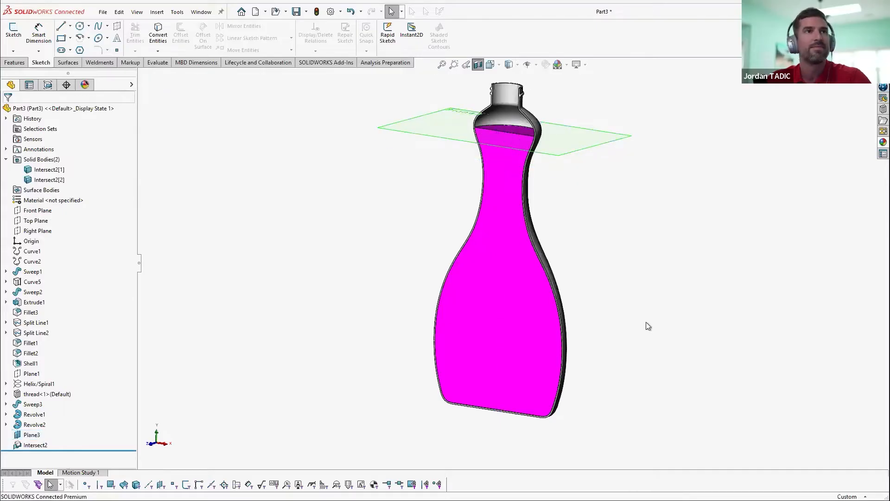
click(48, 170)
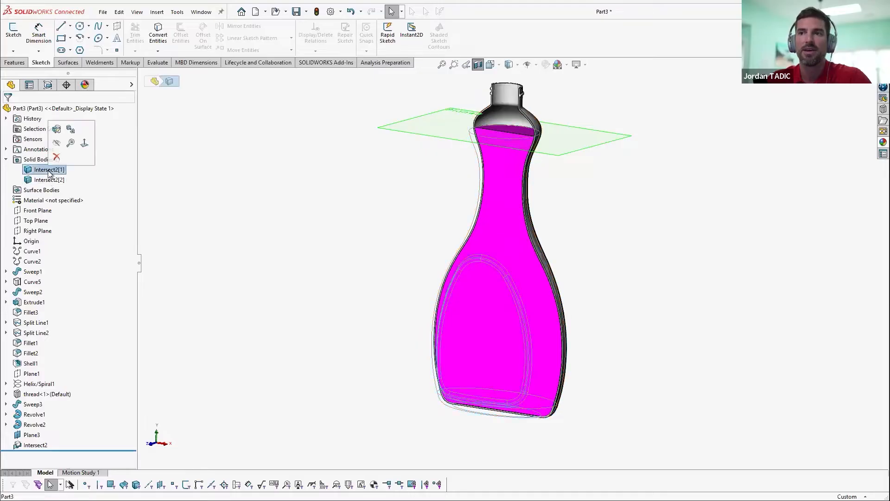
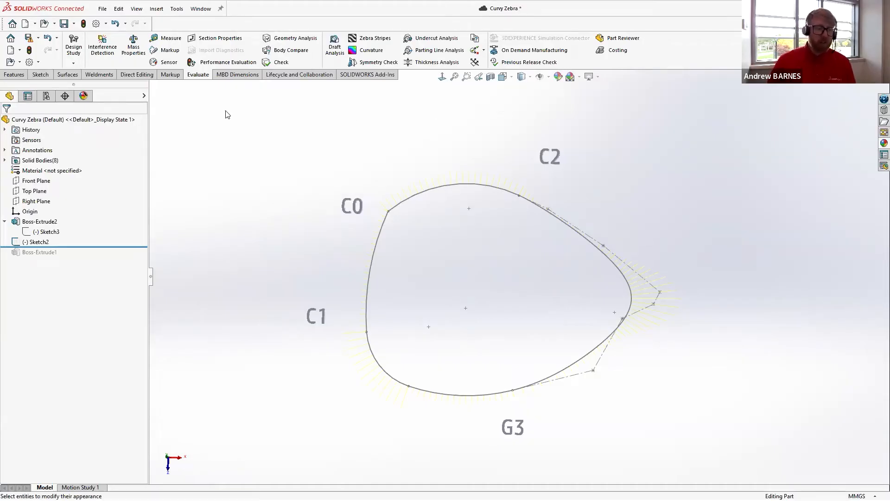
- Set the system color for Temporary Graphics, Shaded to purple (RGB 128, 0, 255)
click(96, 23)
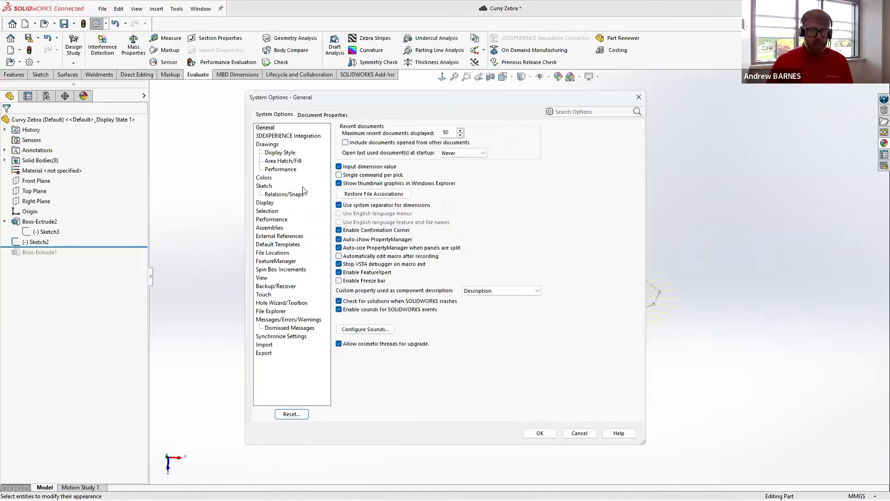
click(264, 178)
drag(492, 186, 497, 215)
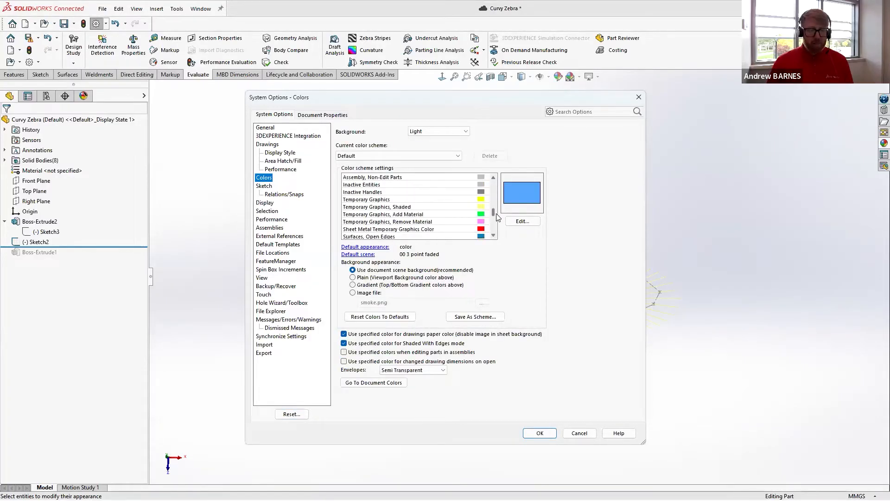
click(452, 208)
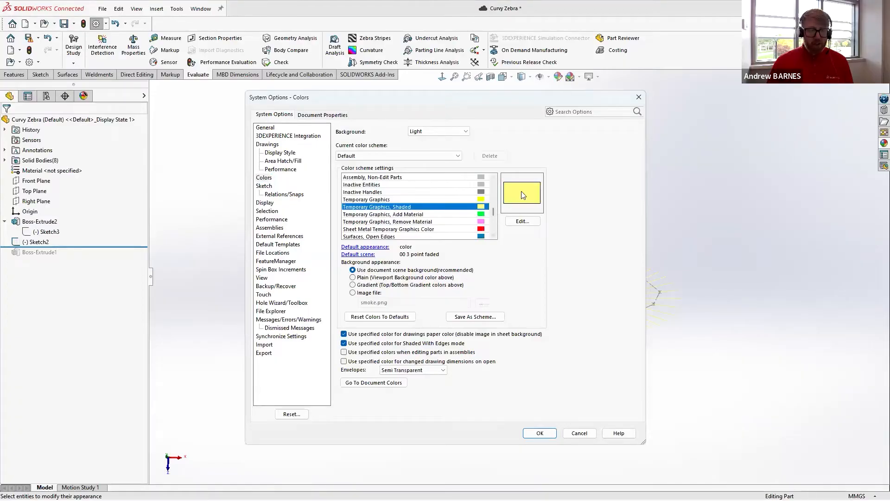
click(522, 222)
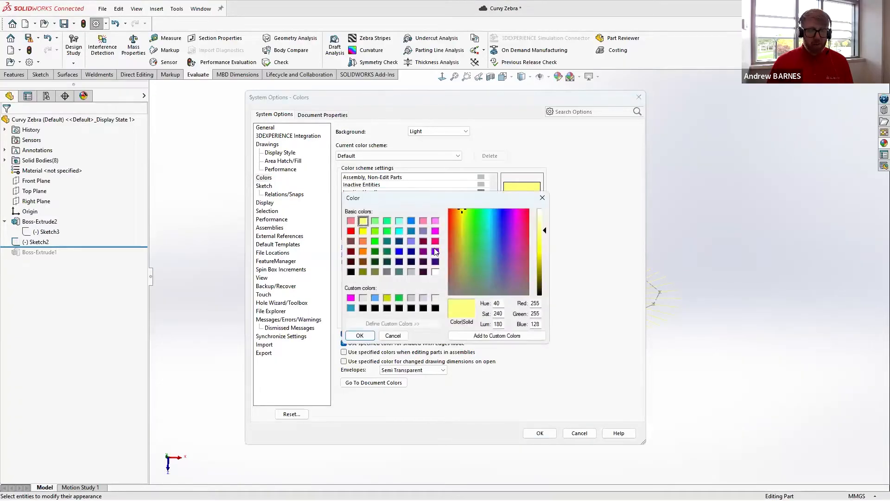
click(436, 251)
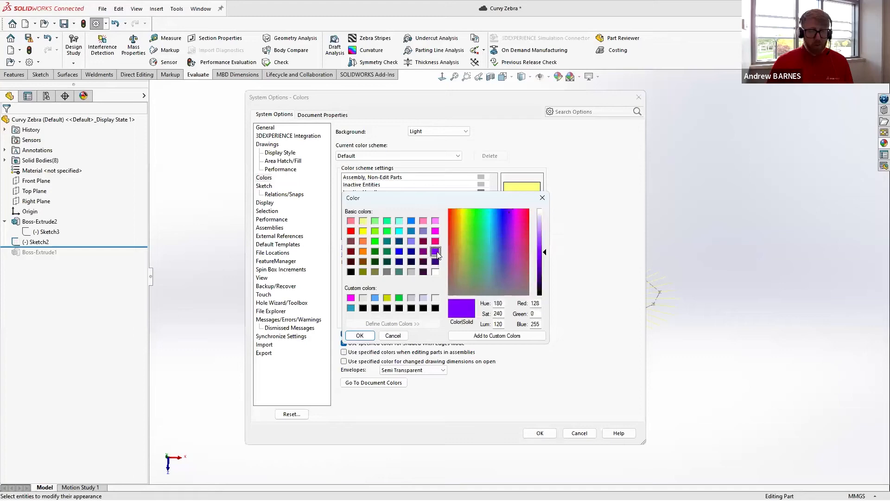
click(360, 336)
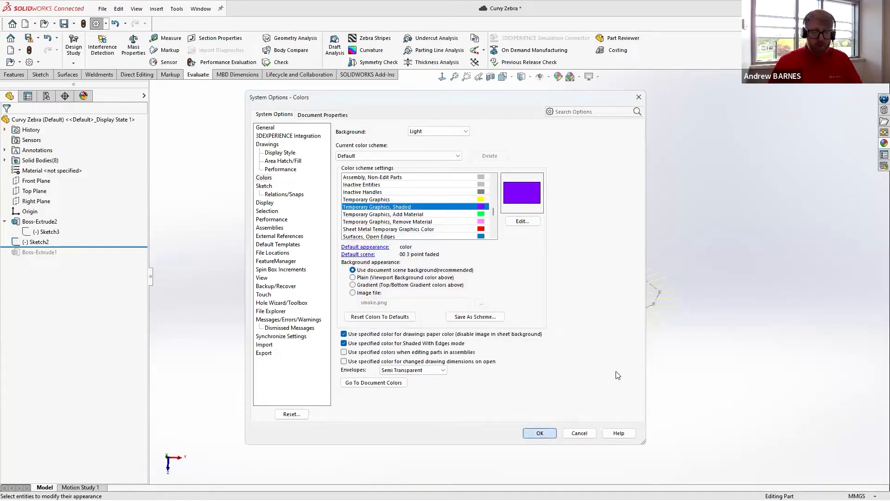
key(Return)
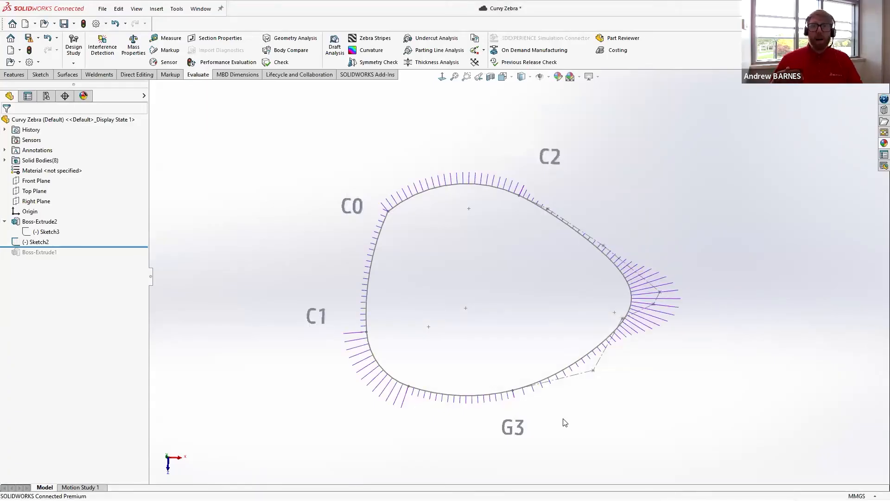
- Increase the density and scale of the curvature combs on the closed profile sketch
right_click(625, 282)
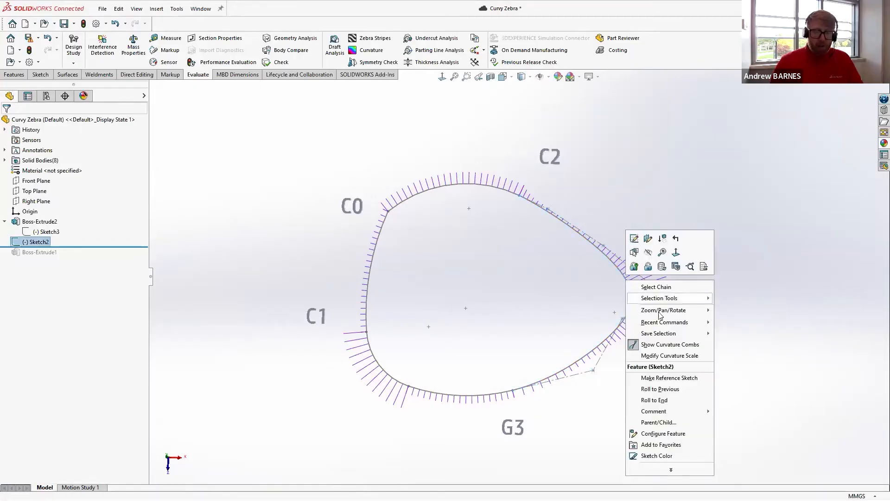
click(666, 356)
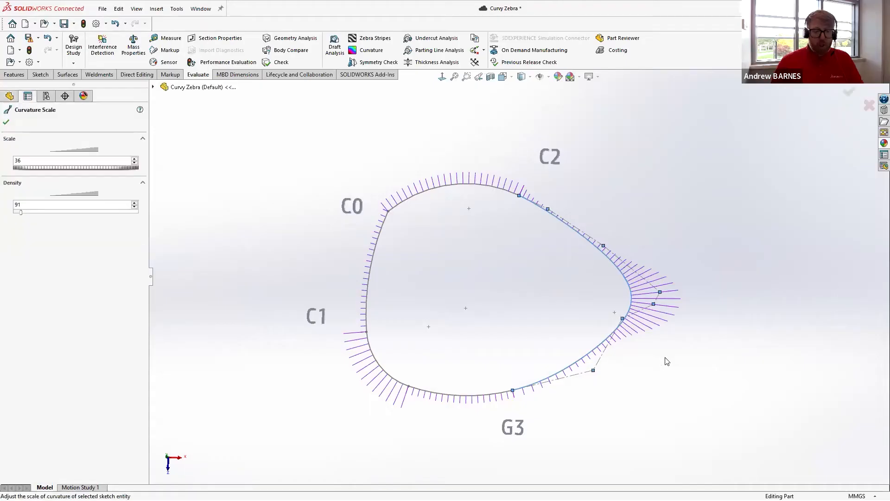
drag(21, 213, 53, 213)
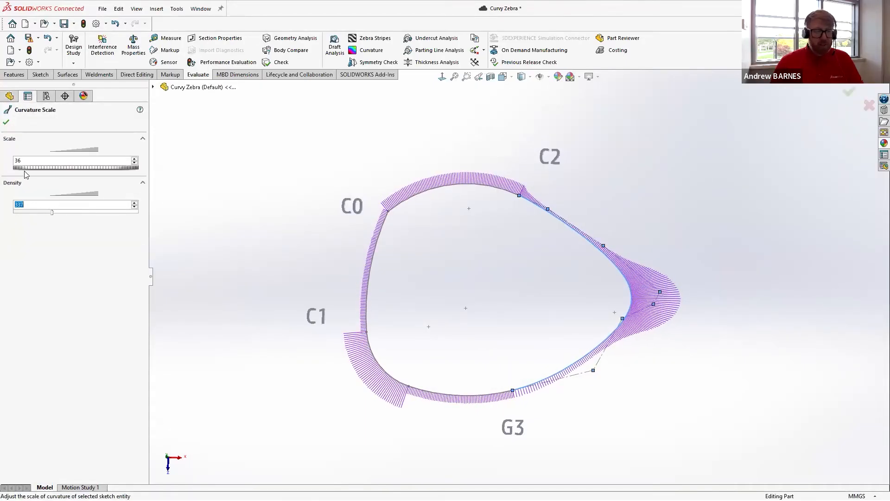
drag(25, 173, 40, 176)
key(Return)
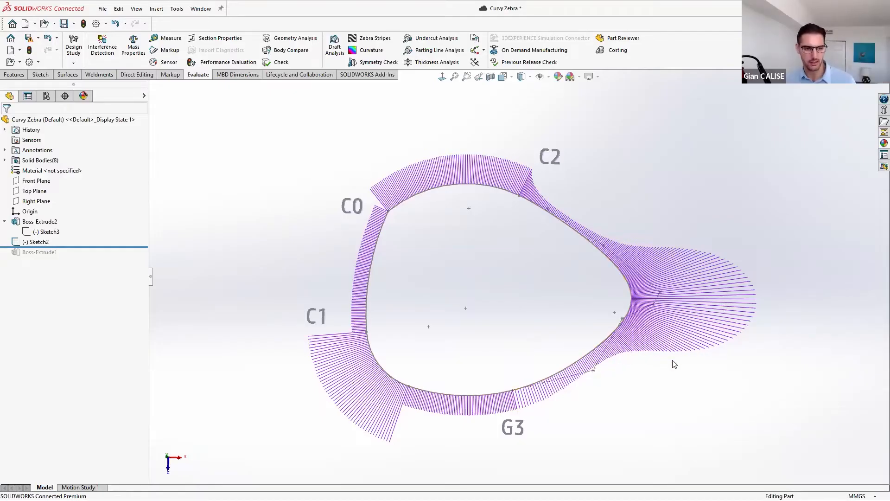
- Try moving the spline's control point near C2, examine the curvature combs at the inflection, and undo the move
click(549, 209)
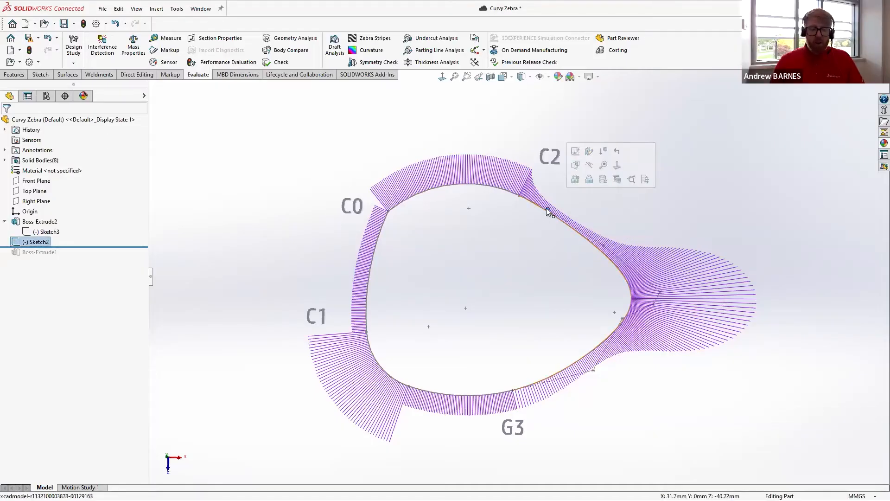
drag(562, 216, 582, 231)
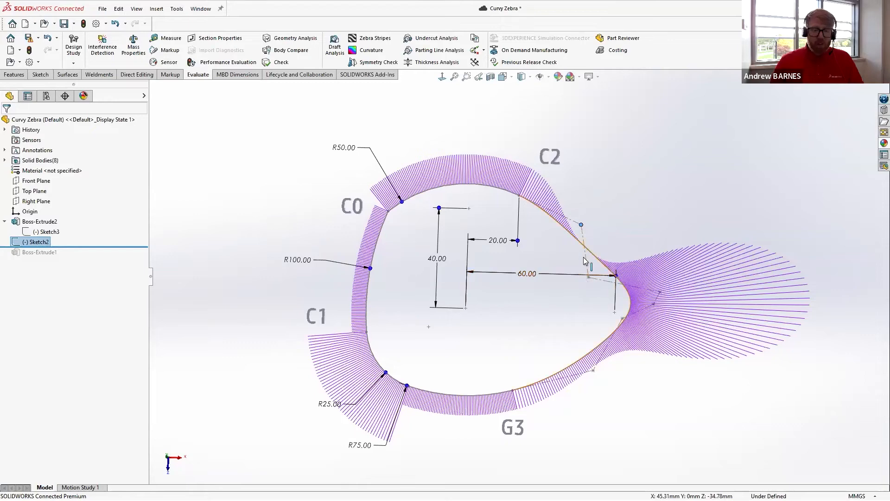
scroll(586, 261, down, 8)
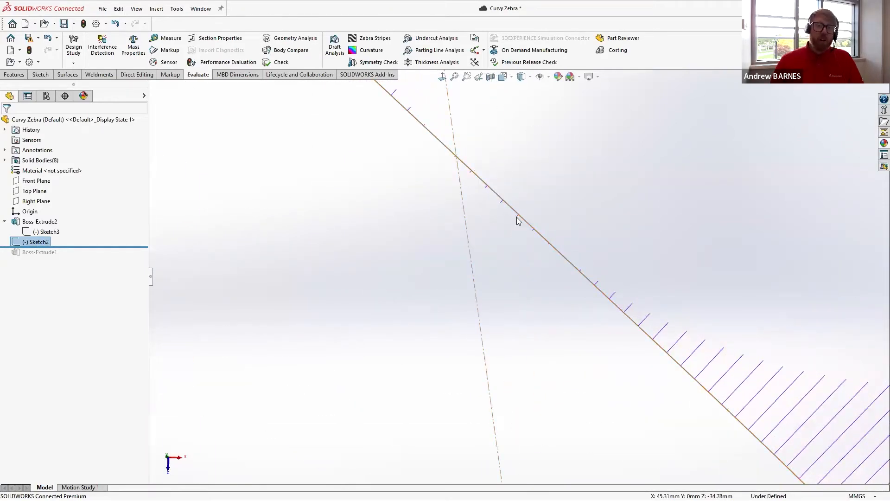
scroll(567, 265, up, 6)
scroll(510, 304, up, 2)
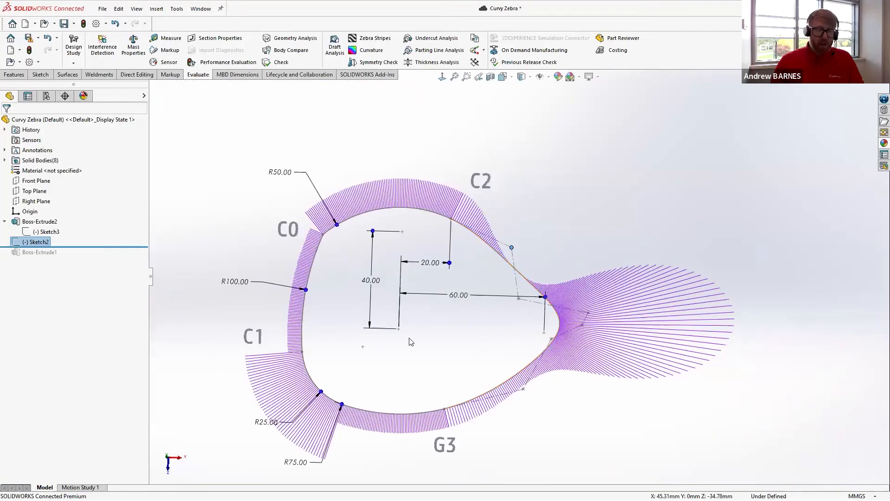
scroll(411, 338, down, 4)
click(463, 337)
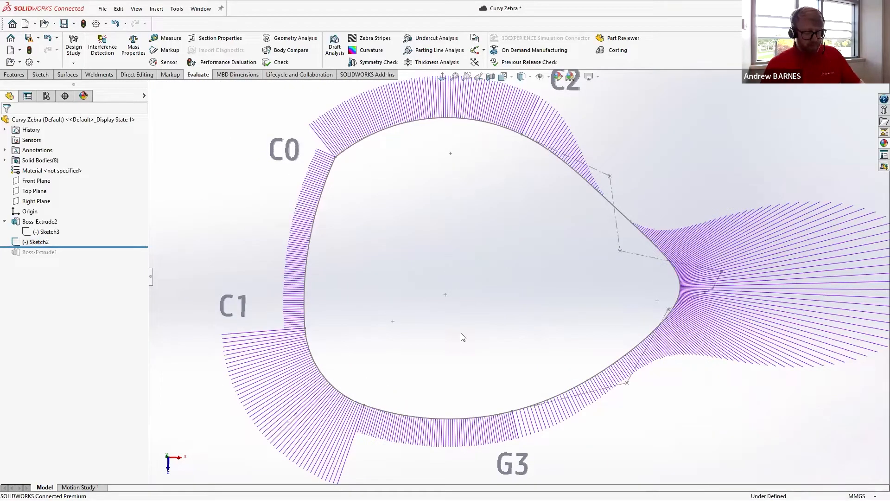
scroll(477, 290, up, 4)
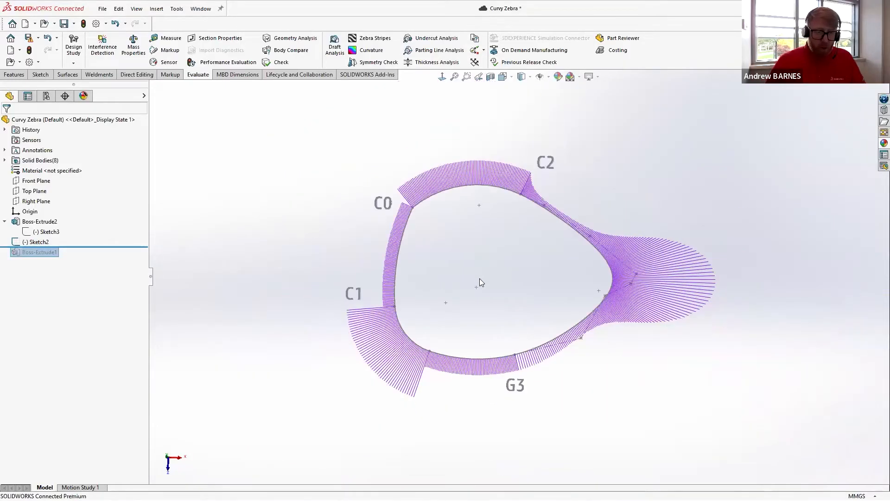
- Roll the model forward to include Boss-Extrude1 and view the extruded surface in 3D
drag(88, 247, 89, 259)
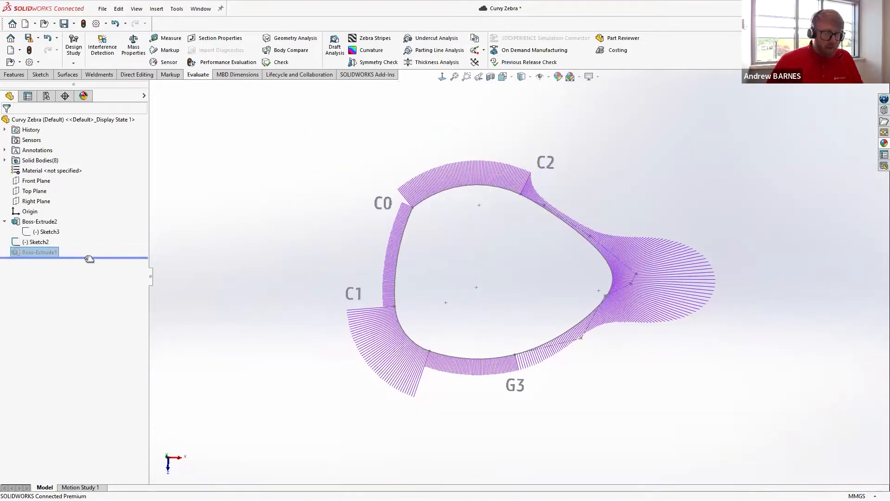
middle_drag(567, 374, 545, 281)
scroll(548, 257, down, 3)
scroll(548, 255, up, 3)
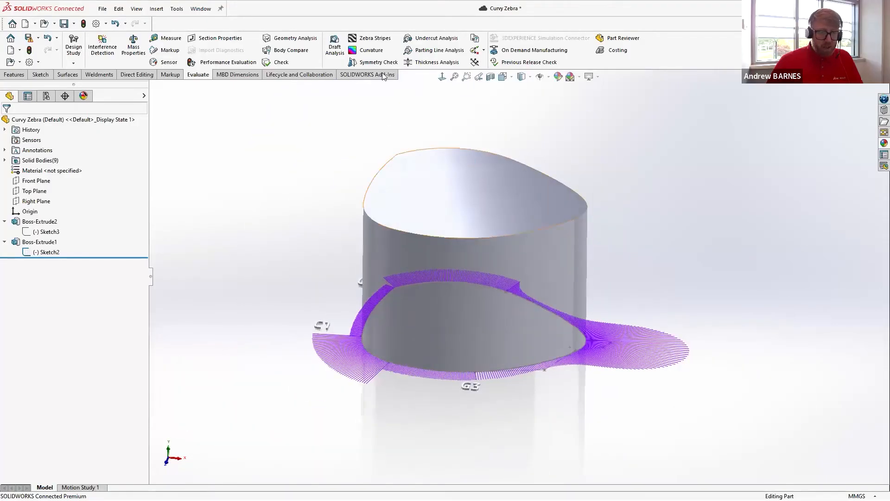
- Turn on zebra stripes for the extruded body and set the number of stripes to the maximum
click(373, 38)
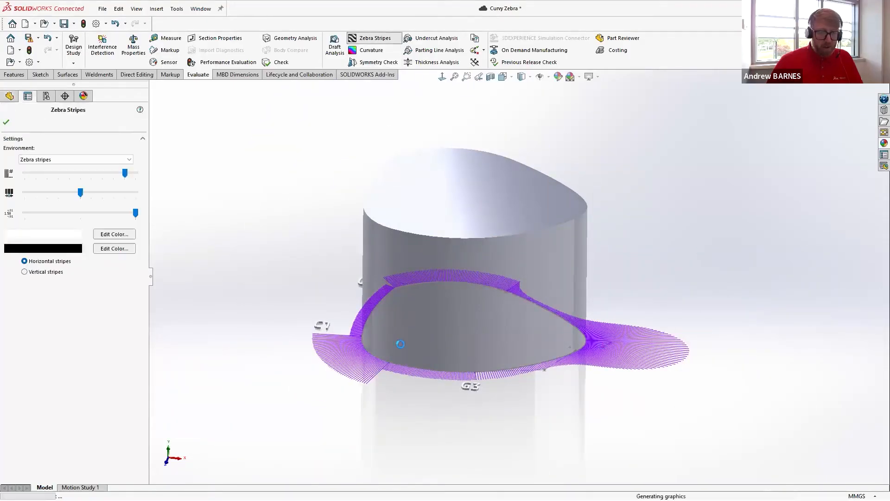
mouse_move(135, 213)
mouse_down()
mouse_move(60, 214)
mouse_move(134, 216)
mouse_up()
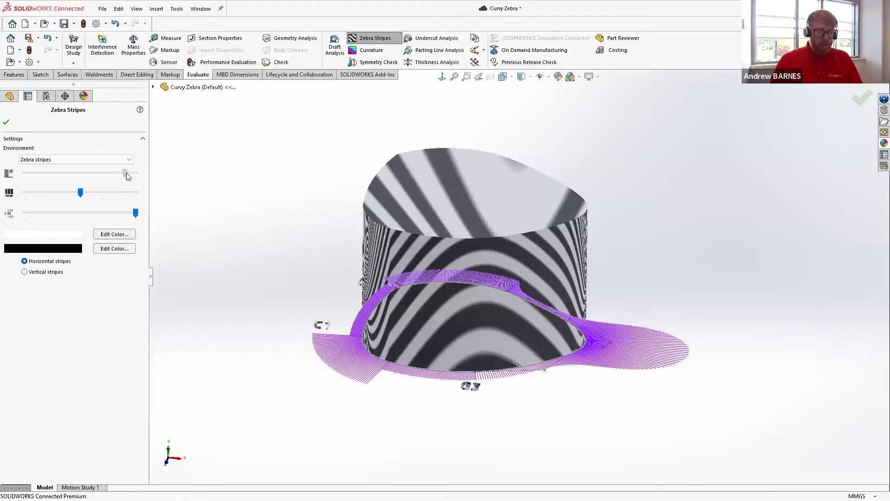
drag(125, 172, 135, 173)
- Examine how the zebra stripes cross the C0 corner and the neighbouring transitions, keeping the stripes on outside their settings
middle_drag(517, 270, 708, 269)
scroll(445, 333, down, 3)
scroll(386, 309, up, 3)
middle_drag(386, 308, 386, 405)
scroll(386, 402, down, 3)
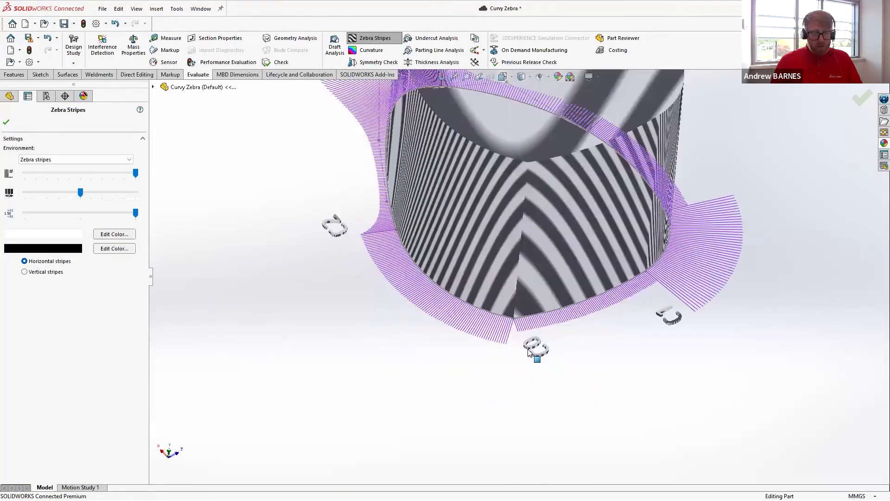
key(Escape)
scroll(524, 297, up, 1)
middle_drag(524, 297, 608, 231)
middle_drag(700, 244, 449, 414)
scroll(485, 288, down, 2)
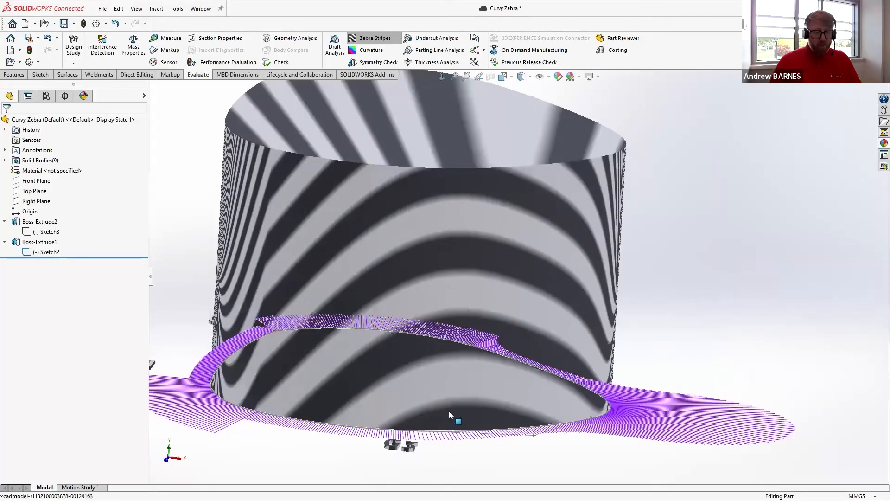
- Examine the flow of the zebra stripes and curvature combs across the G3 transition
double_click(434, 386)
middle_drag(438, 417, 479, 355)
scroll(514, 371, up, 6)
middle_drag(578, 386, 563, 372)
click(563, 372)
scroll(492, 293, down, 6)
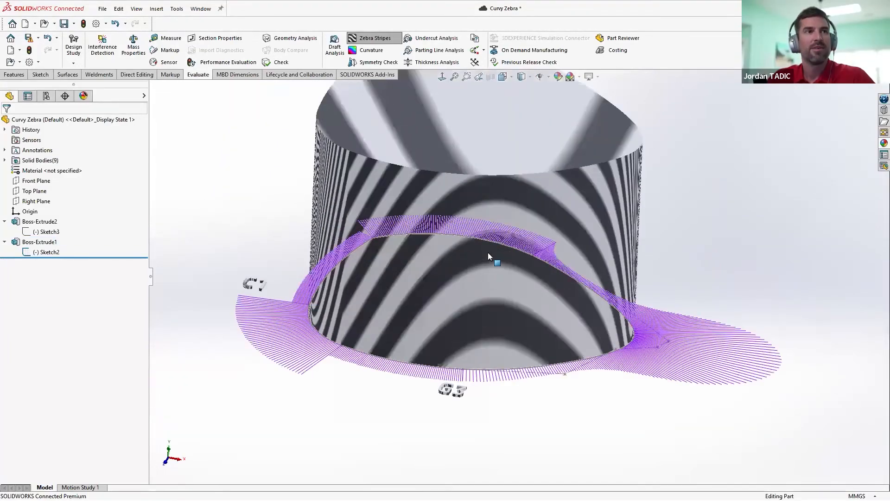
middle_drag(488, 256, 487, 163)
- Turn off the zebra stripes on the extruded body
click(367, 39)
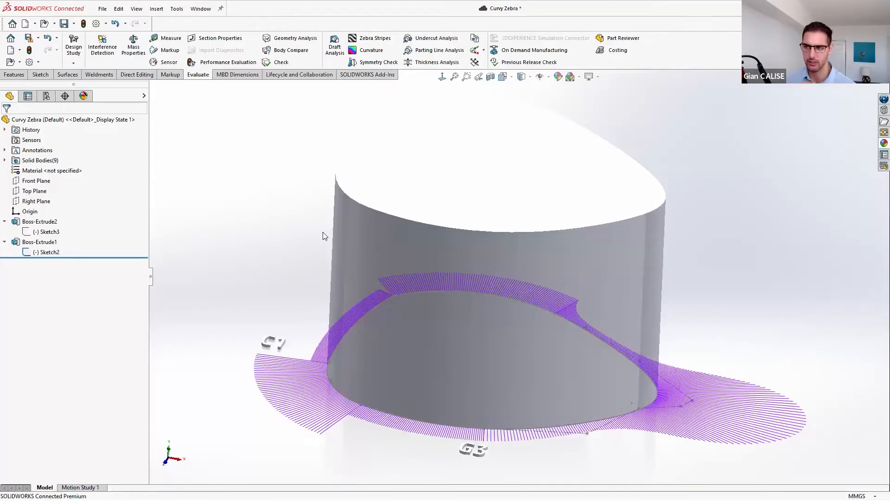
click(55, 232)
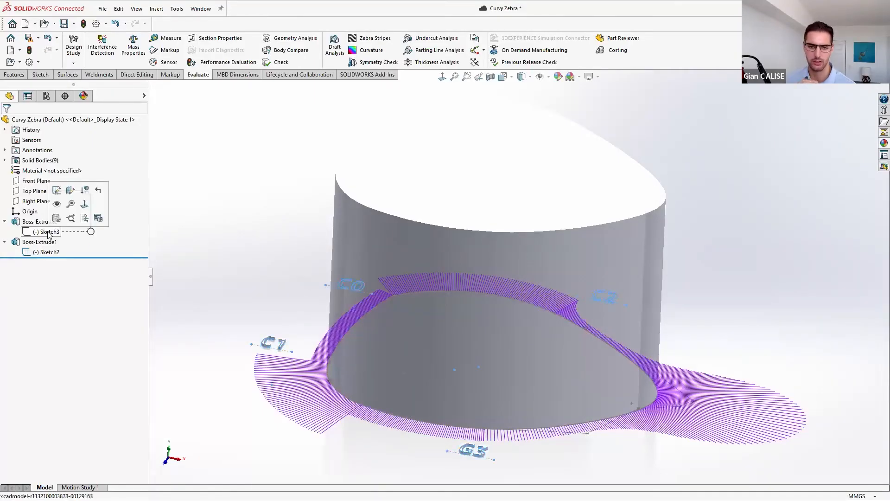
click(59, 206)
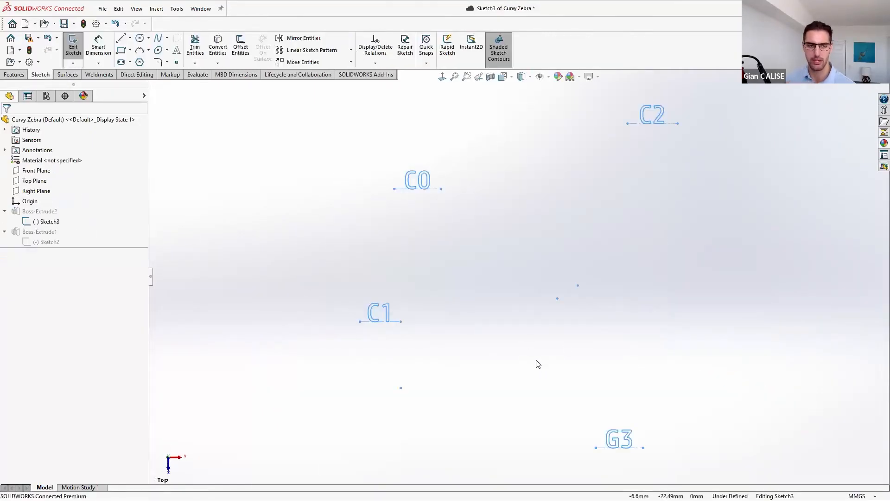
click(73, 47)
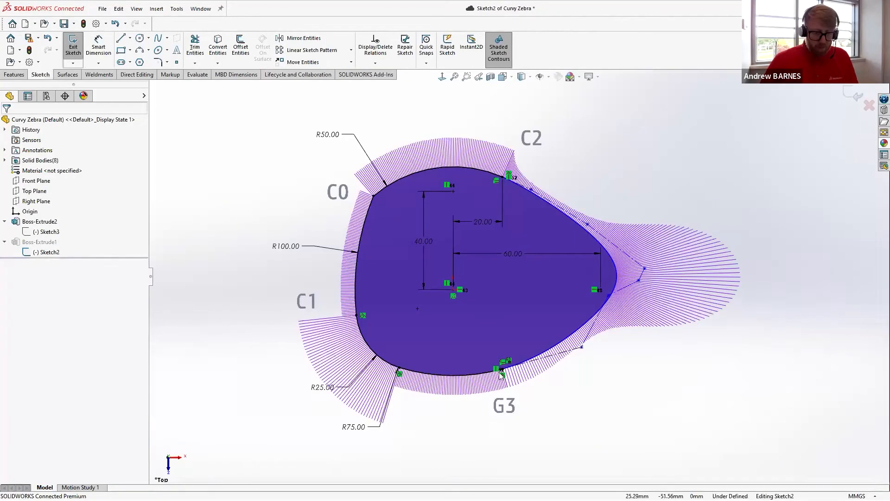
- Delete the relations at the spline's end point beside the G3 label, including its vertical relation
scroll(516, 413, down, 3)
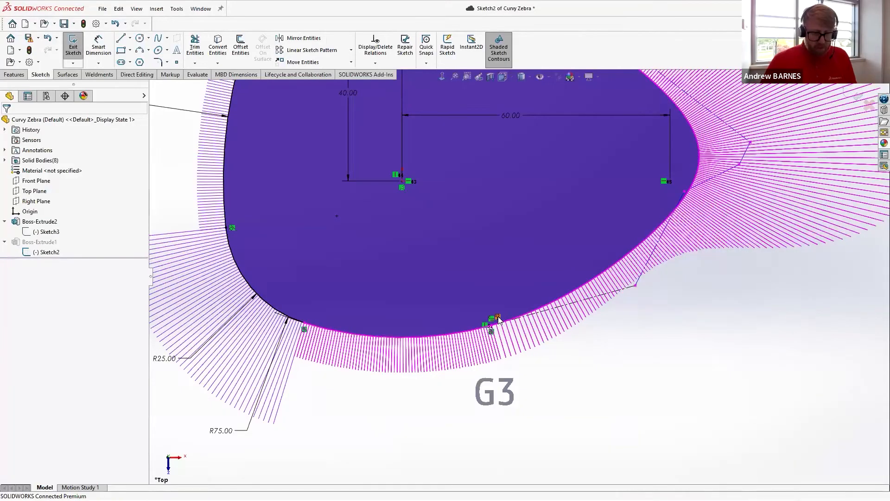
click(492, 321)
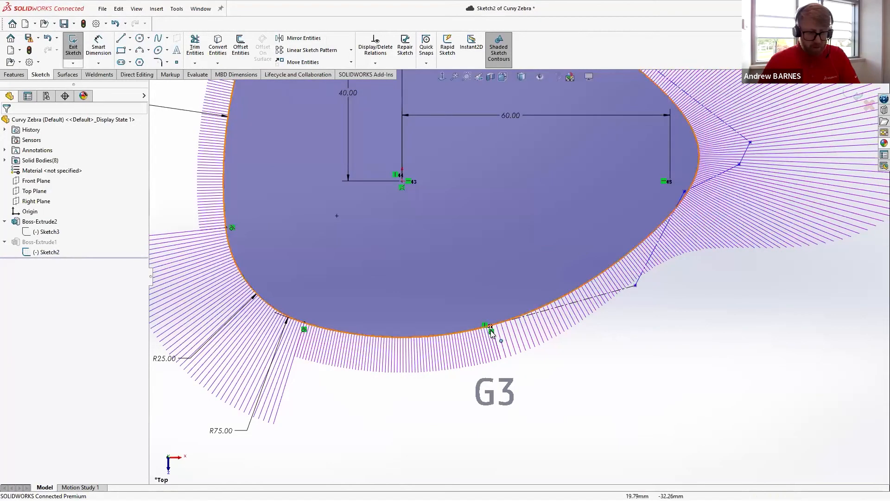
click(491, 326)
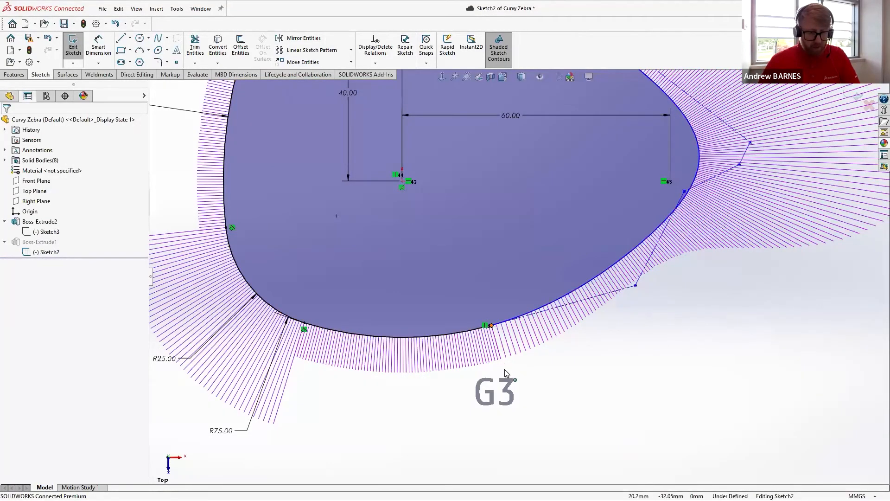
drag(491, 326, 492, 279)
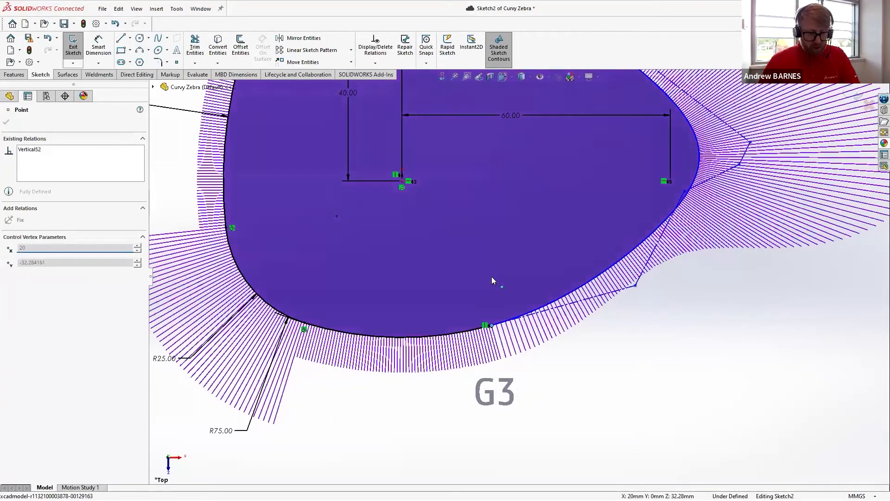
click(491, 326)
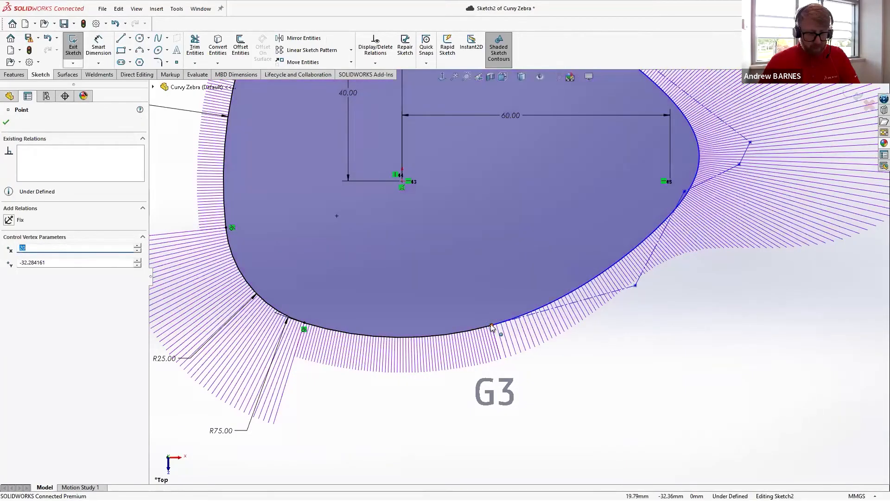
- Pull the freed spline end point to about X 35.58, Y -26.02 mm and apply a G3 relation with the adjoining arc
drag(493, 285, 604, 279)
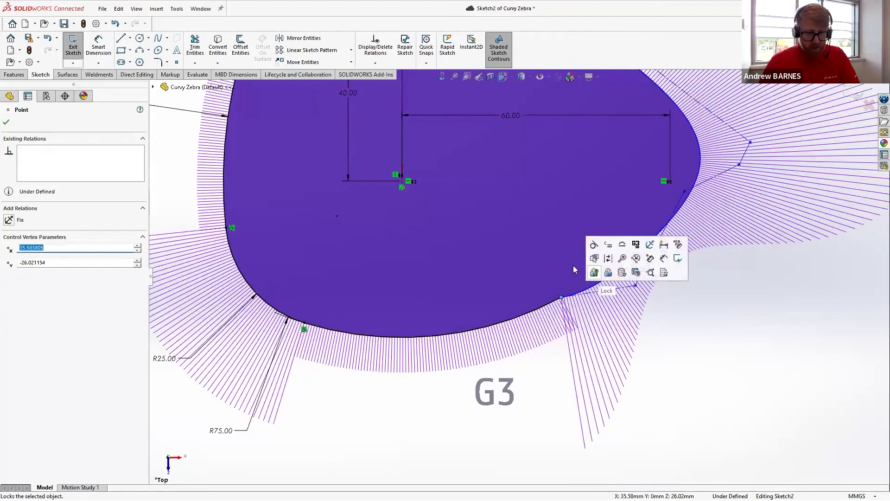
right_click(562, 298)
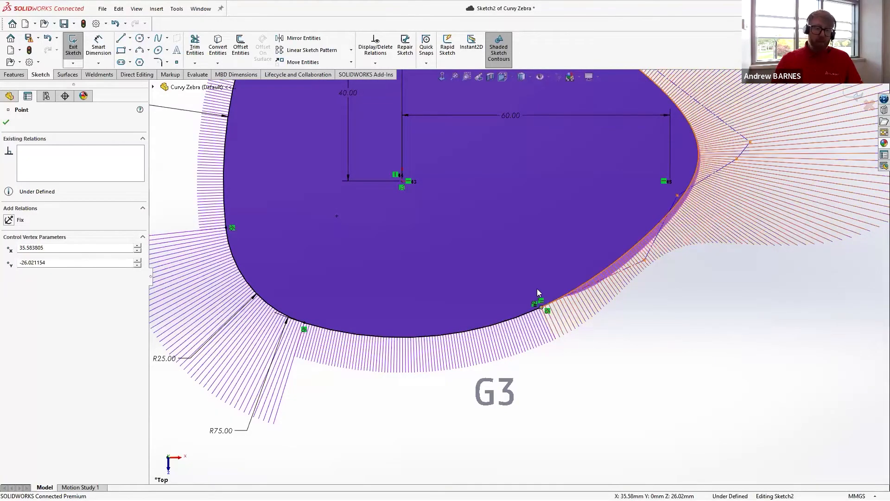
- Slide the G3 joint along the arc, reshape the spline by moving its control vertices, one to about X 45.39, Y -25.94 mm, and finish the sketch
drag(532, 317, 481, 338)
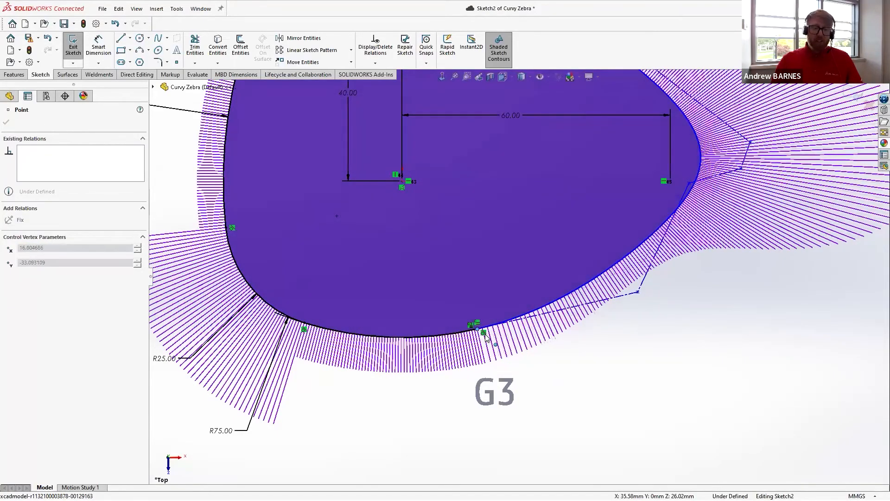
click(639, 289)
drag(640, 289, 609, 314)
drag(660, 241, 677, 230)
mouse_move(598, 301)
mouse_down()
mouse_move(619, 295)
mouse_move(606, 297)
mouse_up()
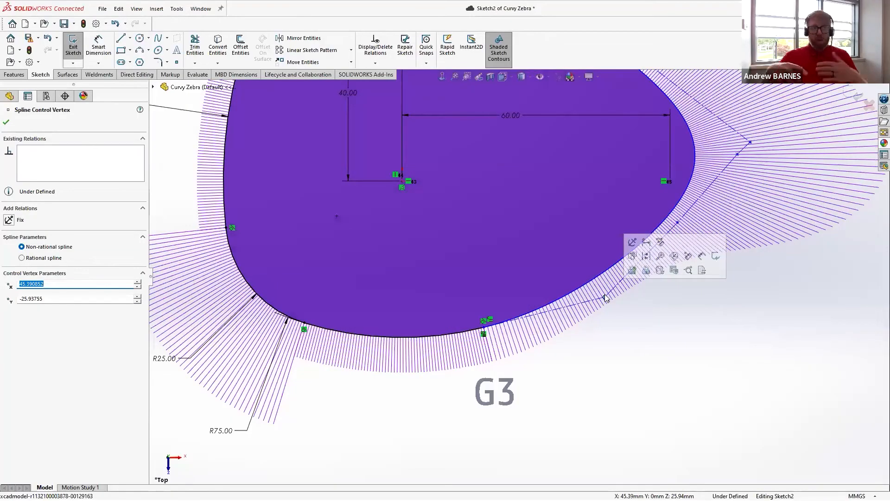
click(693, 365)
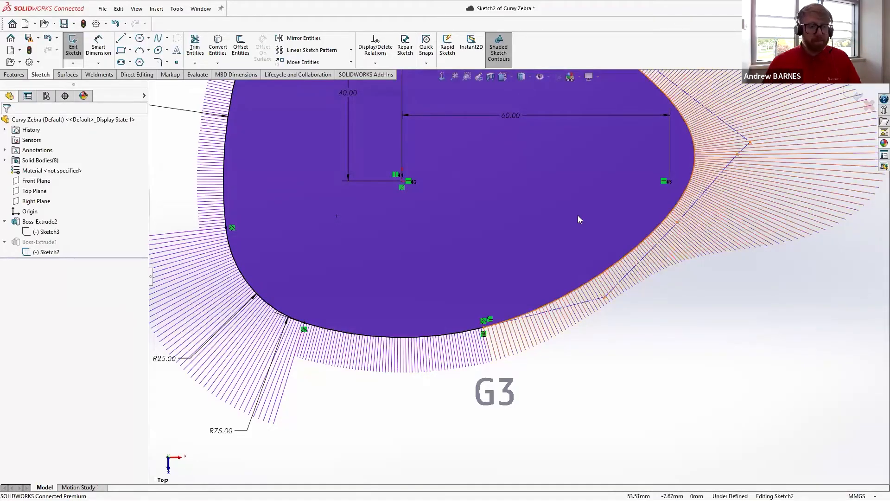
scroll(537, 301, up, 2)
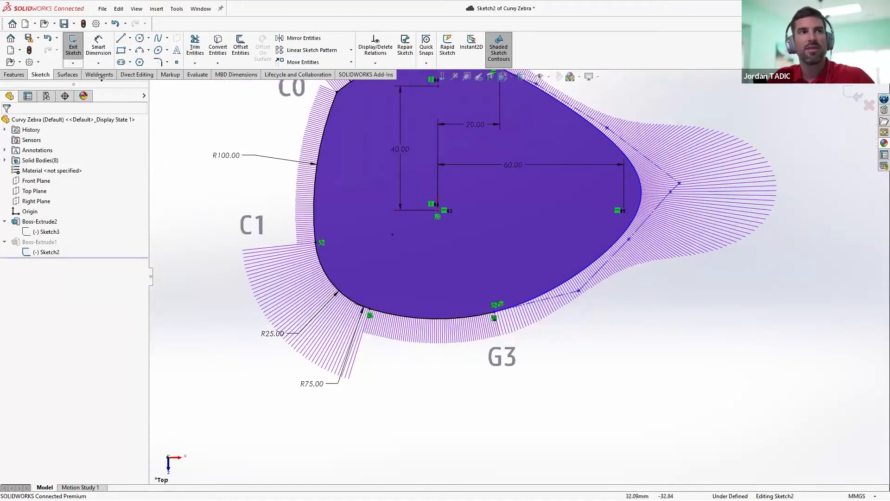
click(75, 48)
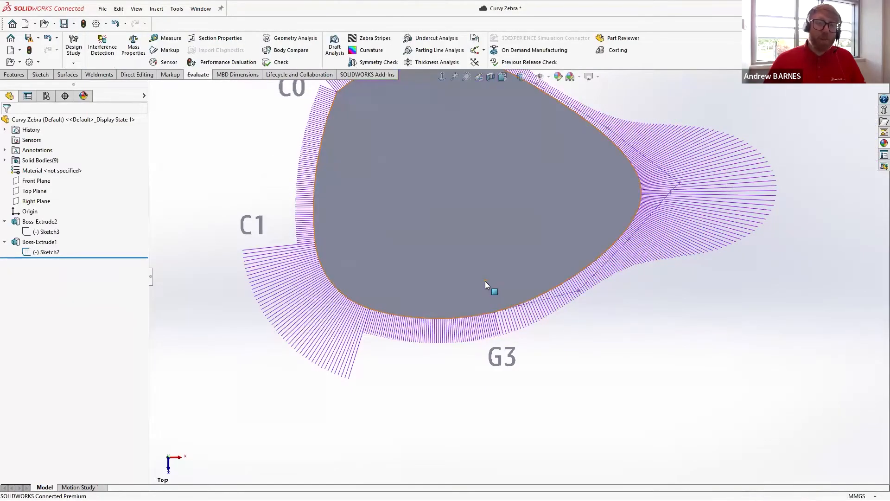
scroll(482, 276, up, 3)
scroll(470, 228, down, 3)
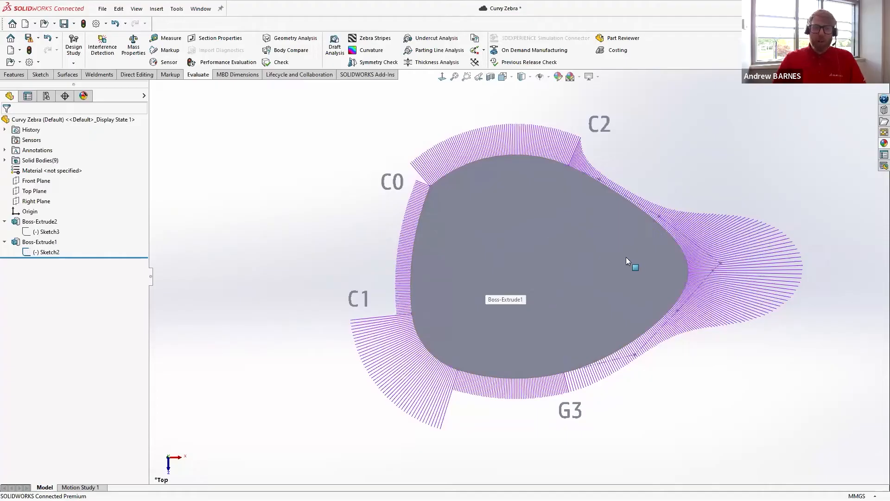
scroll(622, 257, up, 2)
scroll(483, 306, down, 5)
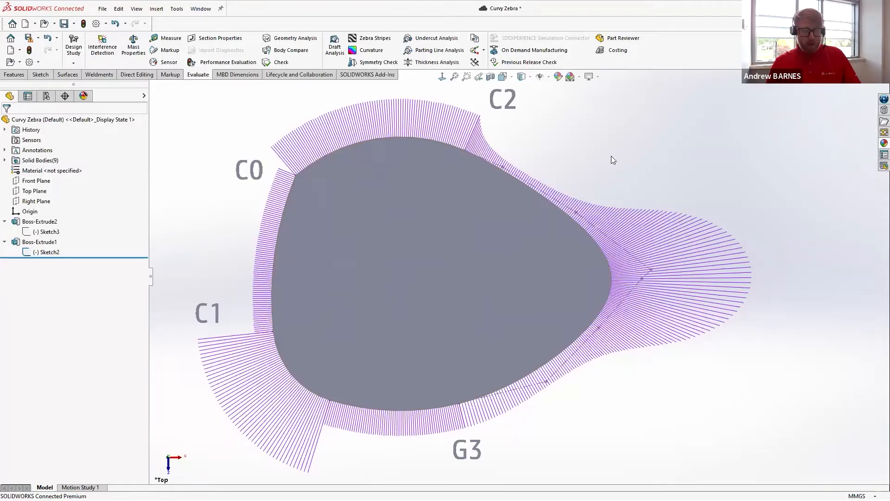
- Switch to the open part 02 - Fill it Fillet - Fillets
key(ctrl+Tab)
key(ctrl+Tab)
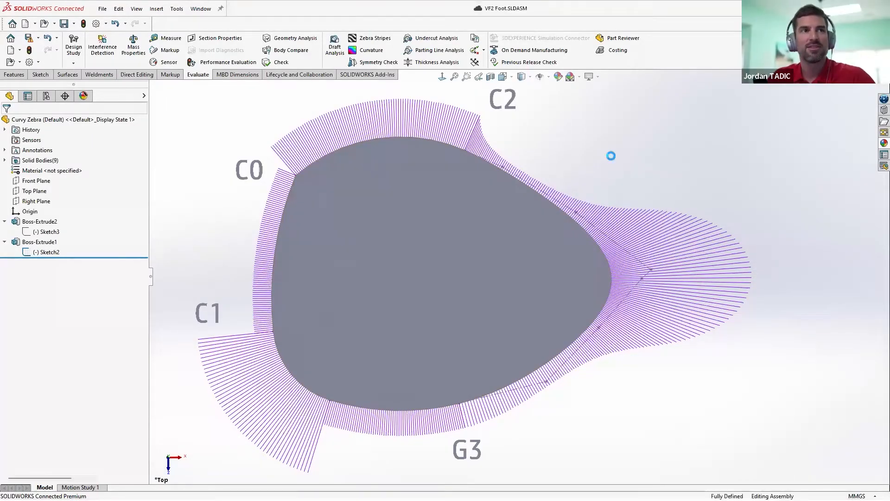
key(ctrl+Tab)
key(ctrl+Tab)
key(ctrl+Tab)
key(ctrl+Tab)
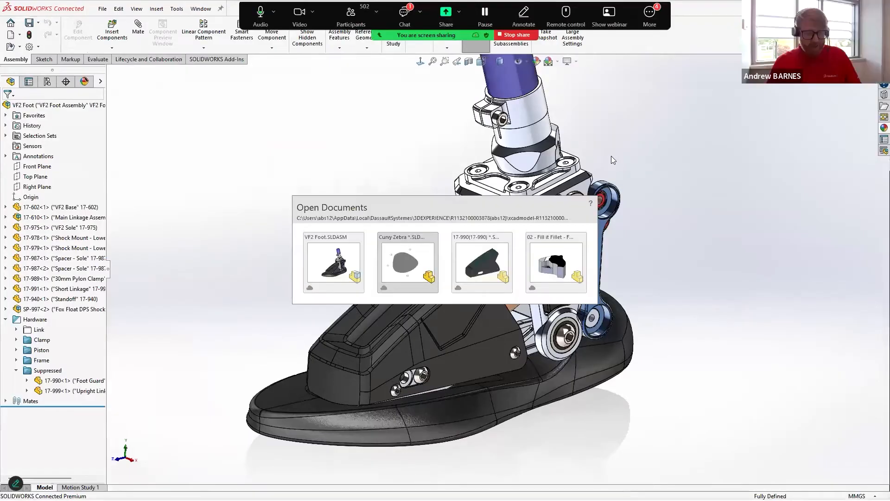
key(ctrl+Tab)
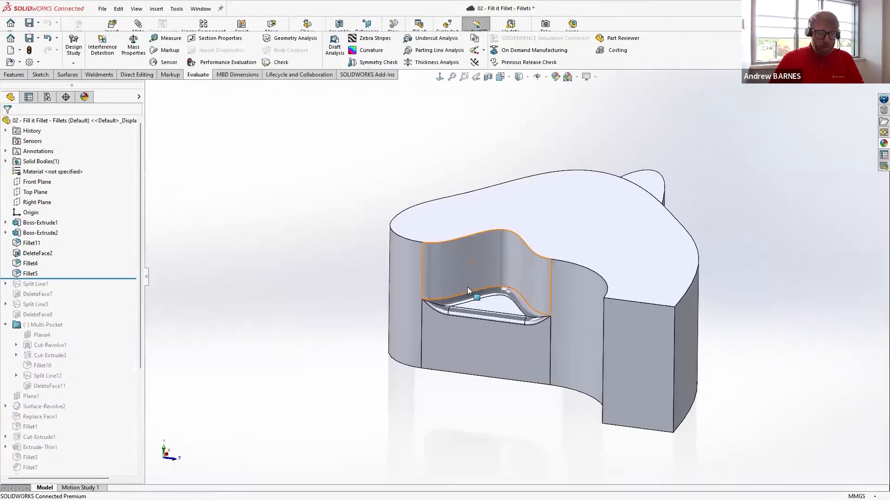
- Turn on zebra stripes and view how they run over the fillets around the triangular pocket floor
scroll(473, 321, down, 3)
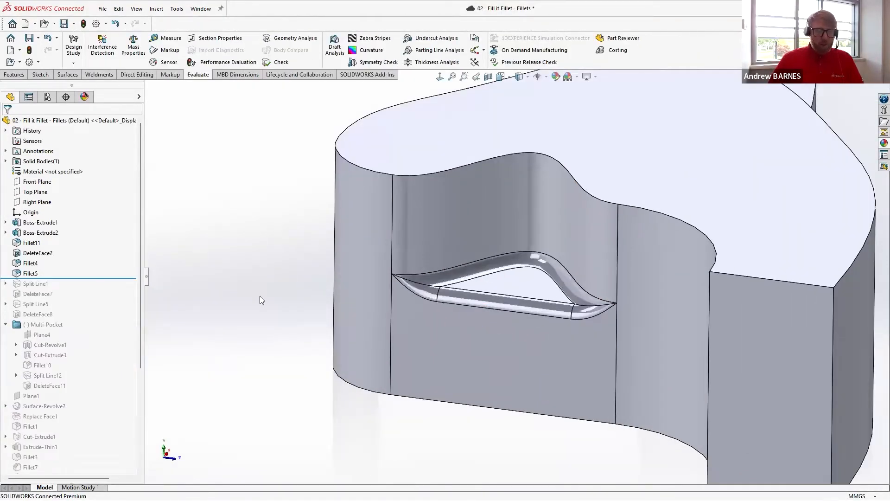
scroll(499, 308, down, 1)
scroll(498, 305, up, 1)
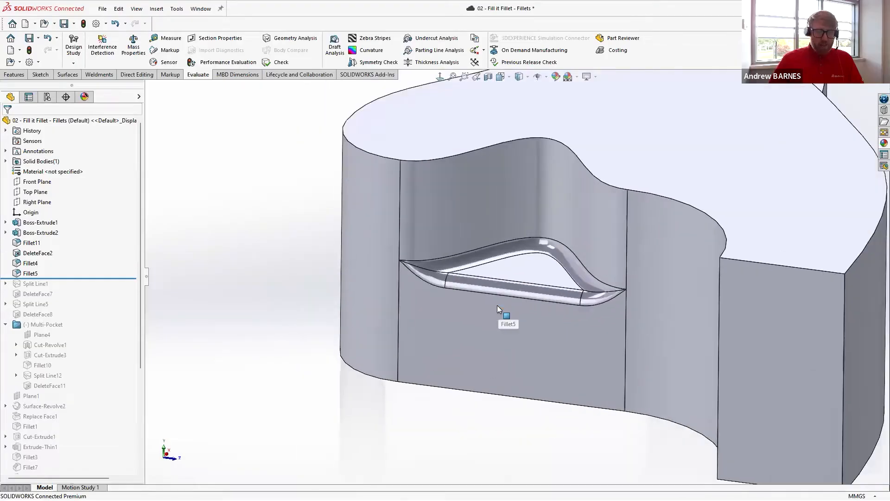
scroll(517, 283, down, 3)
scroll(516, 281, up, 2)
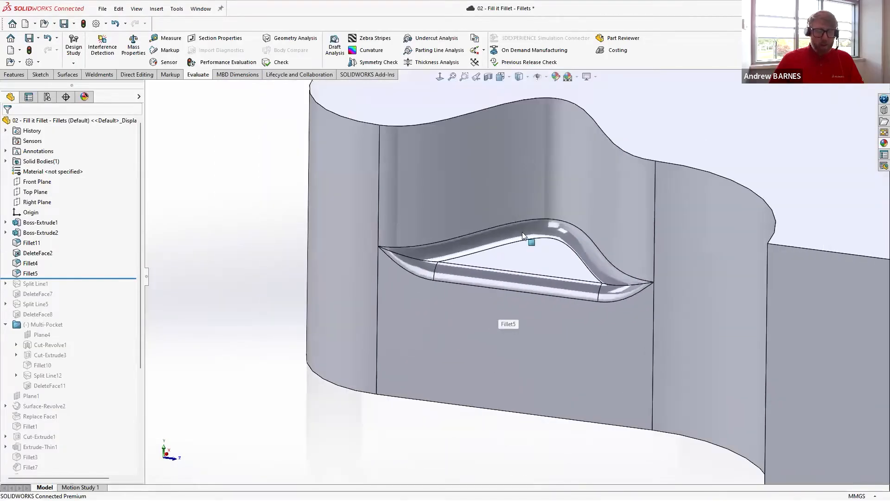
scroll(409, 275, down, 1)
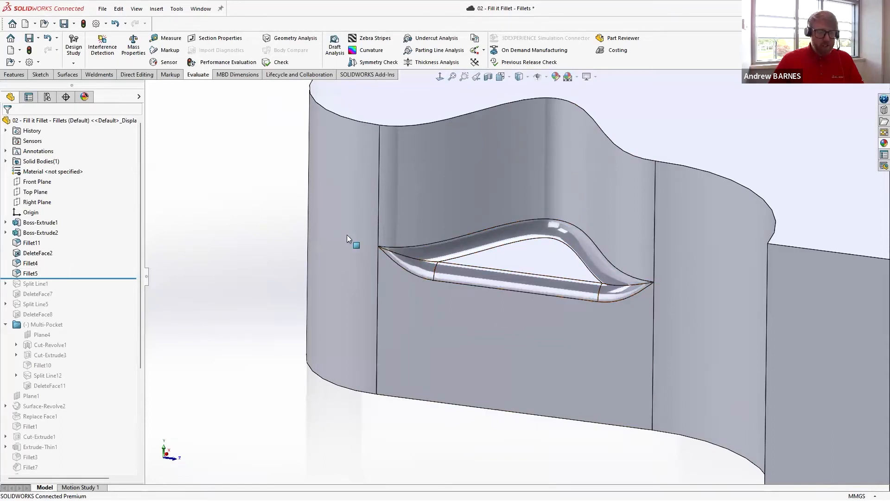
scroll(485, 249, down, 3)
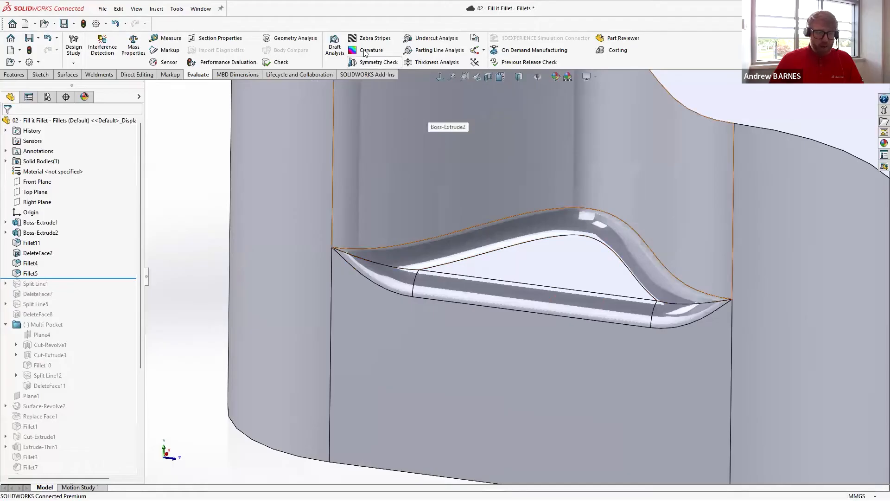
click(373, 38)
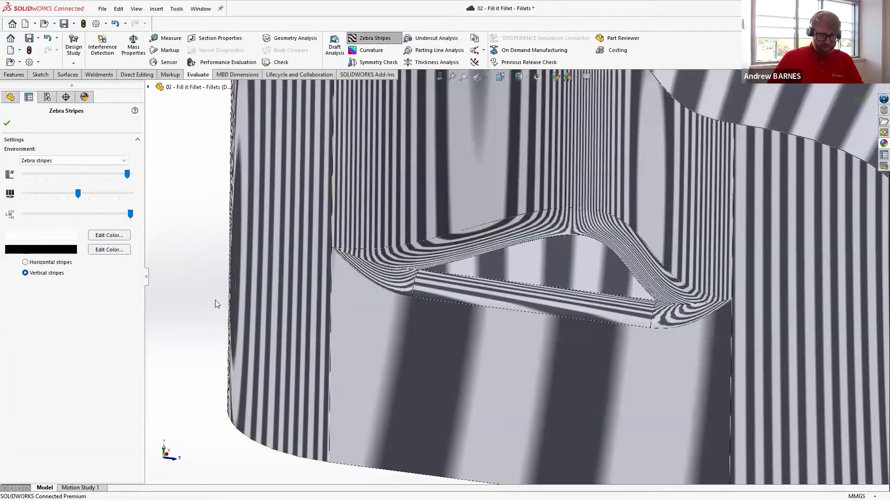
key(Return)
middle_drag(215, 300, 456, 325)
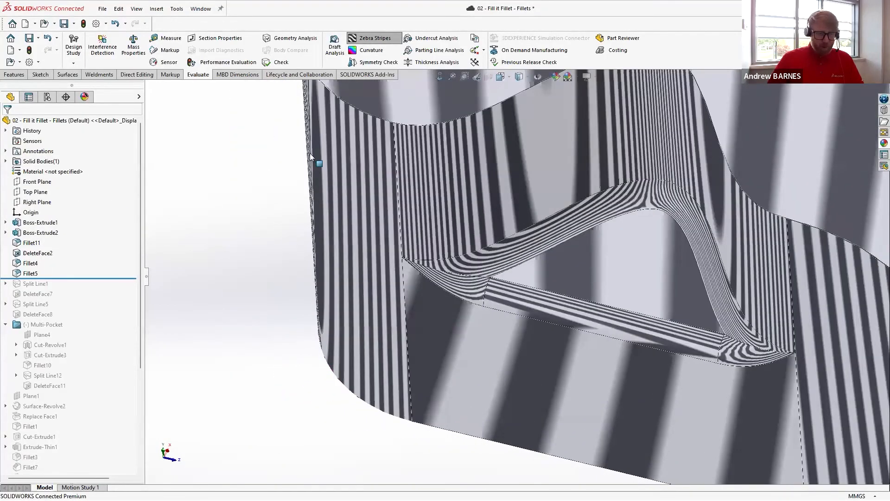
scroll(457, 327, down, 3)
- Set the zebra stripes to horizontal
right_click(460, 228)
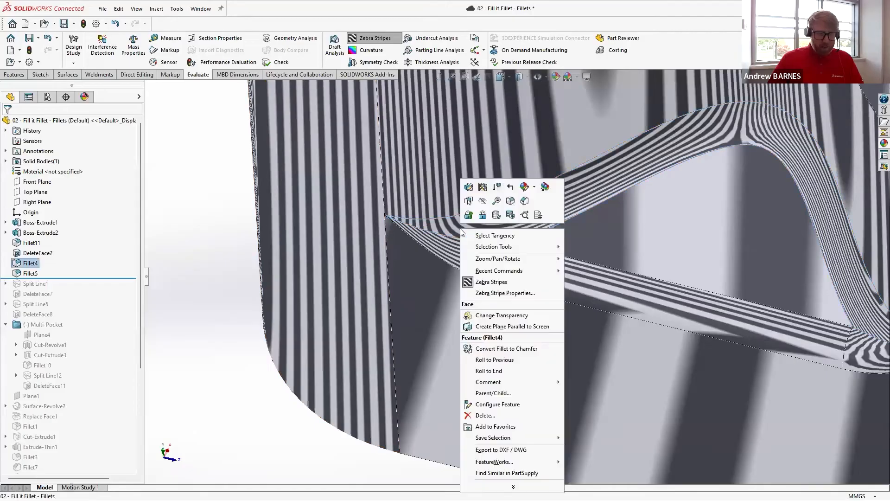
click(481, 293)
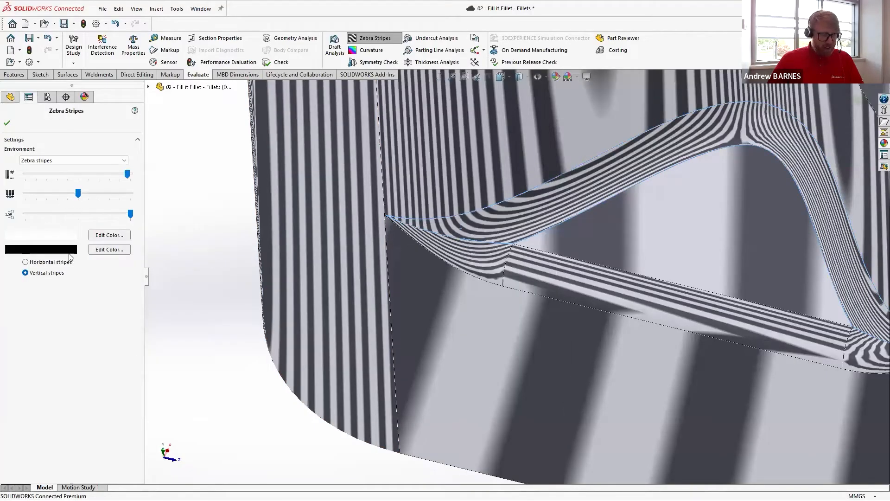
click(63, 263)
key(Return)
- Examine the horizontal stripes across the sharp corner where the pocket fillets meet, and turn the zebra stripes off
middle_drag(430, 279, 473, 321)
scroll(473, 321, down, 4)
scroll(474, 296, down, 3)
scroll(424, 316, up, 5)
click(222, 256)
scroll(376, 259, up, 6)
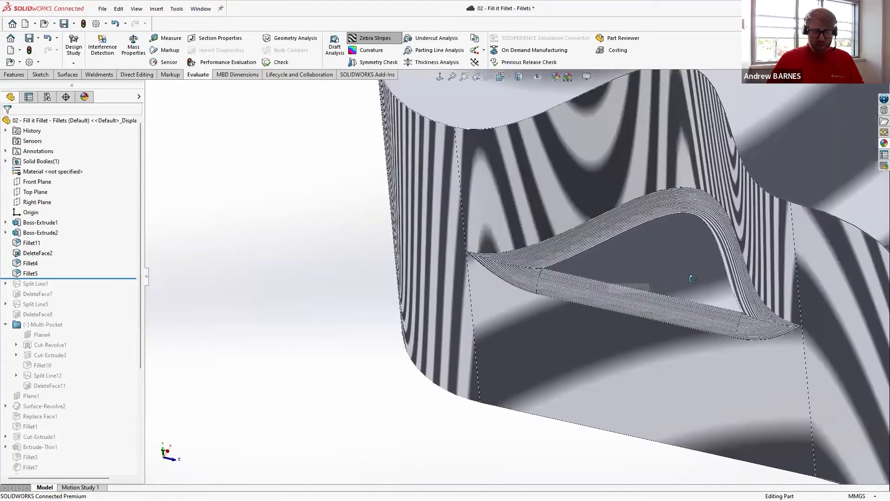
scroll(570, 302, down, 5)
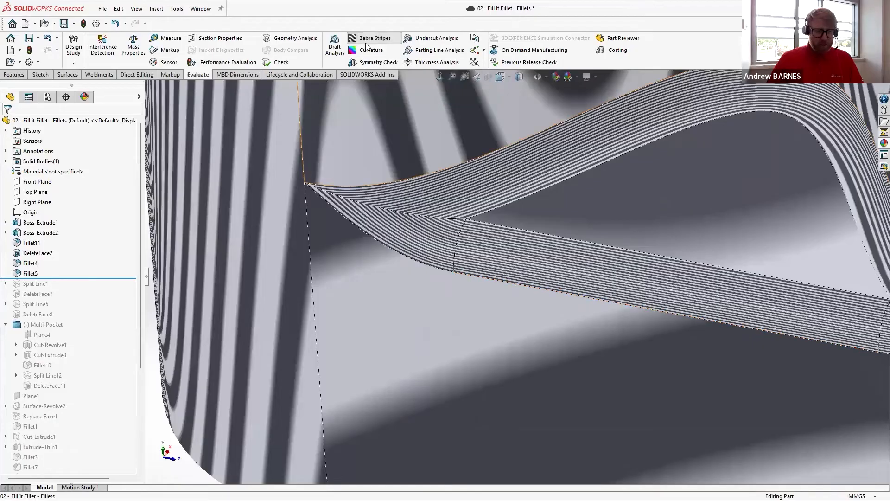
click(375, 37)
scroll(456, 279, up, 2)
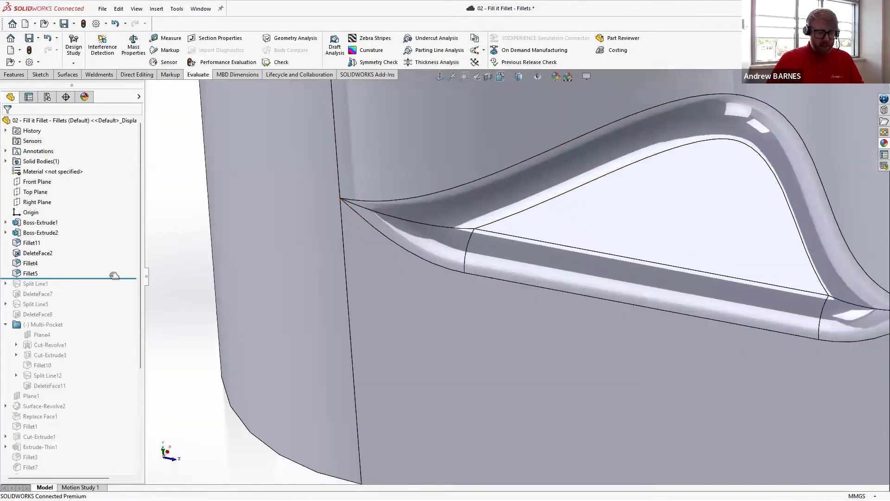
- Roll the model forward to include Split Line1 and view where it divides the fillet face near the pocket's corner
drag(94, 279, 78, 288)
click(33, 284)
mouse_move(400, 325)
middle_down()
mouse_move(443, 265)
mouse_move(618, 324)
mouse_move(584, 342)
mouse_move(547, 399)
mouse_move(491, 227)
middle_up()
right_click(435, 257)
click(205, 218)
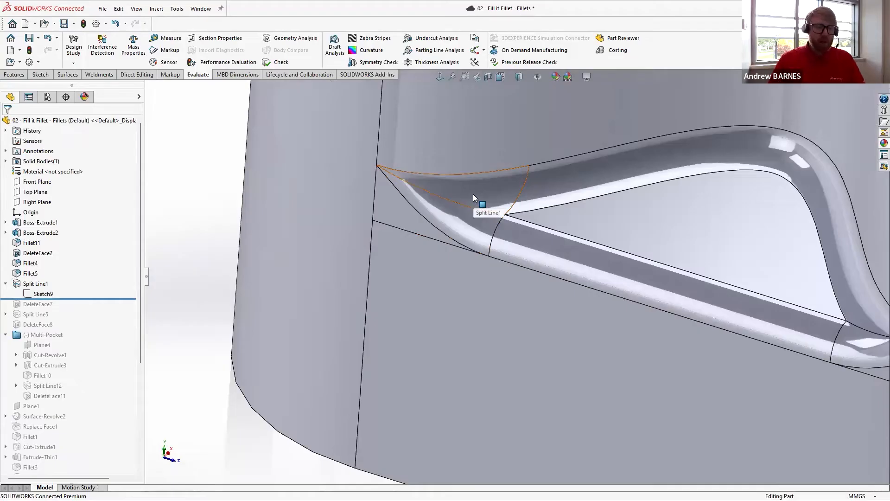
mouse_move(115, 298)
mouse_down()
mouse_move(115, 308)
mouse_move(70, 299)
mouse_up()
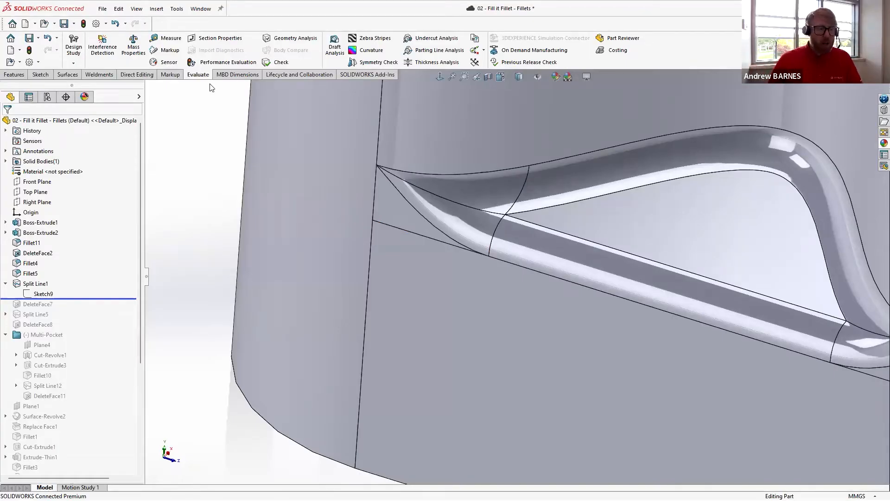
- Replace the three faces around the triangular pocket's sharp fillet corner using Delete Face with Delete and Fill and Tangent fill
click(70, 76)
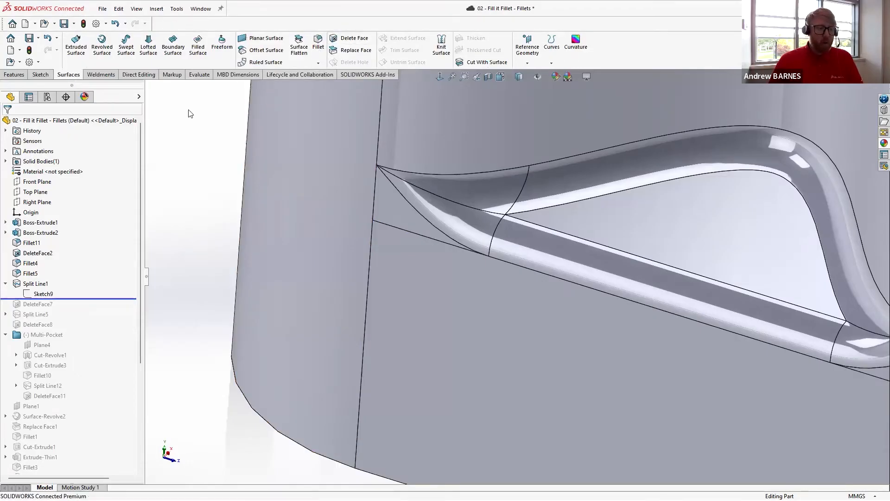
click(151, 76)
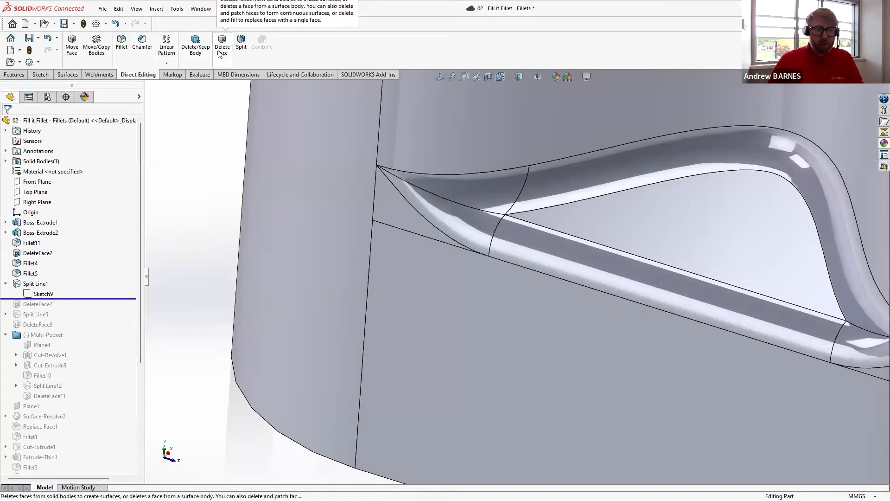
key(s)
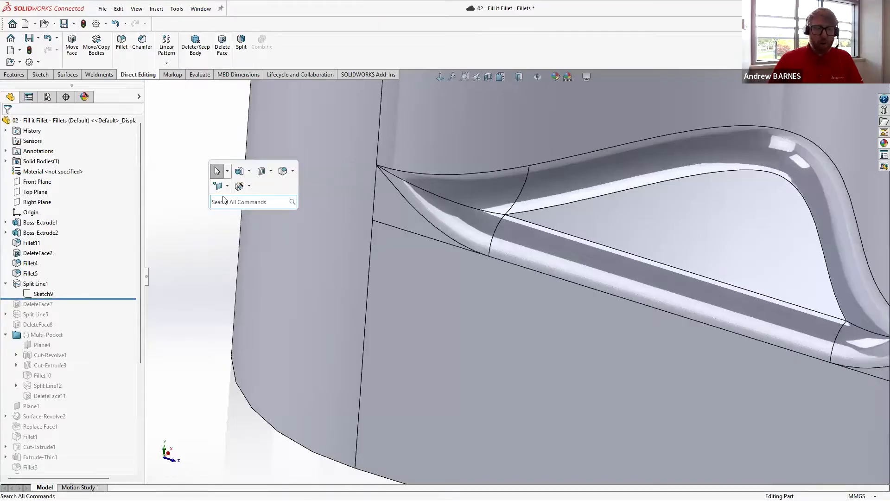
click(223, 50)
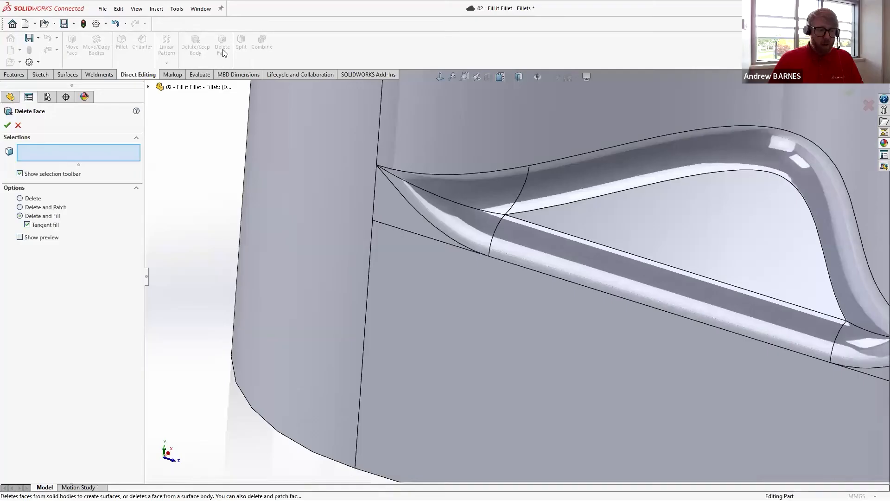
click(453, 186)
click(442, 217)
click(406, 219)
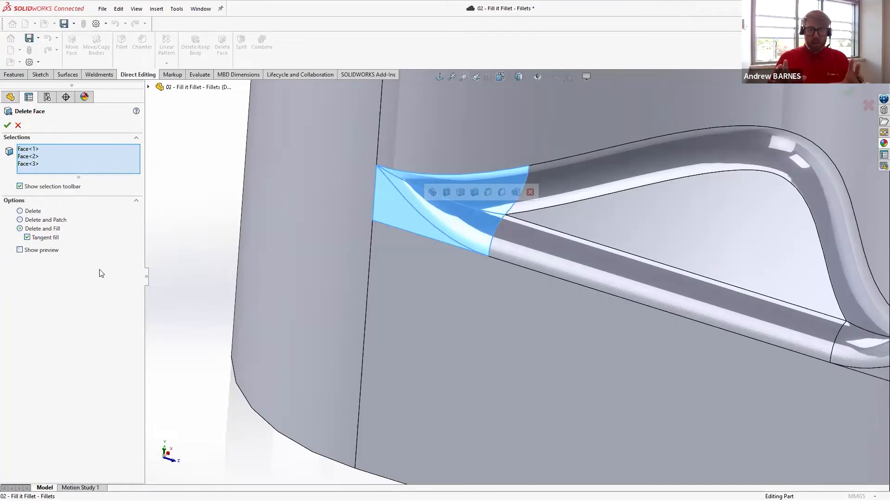
click(7, 125)
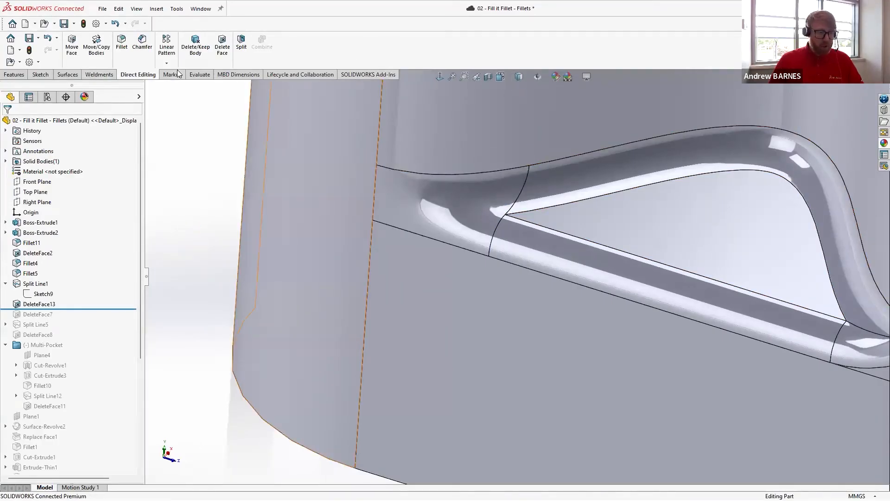
- Check how the zebra stripes flow across the filled pocket corner, and turn the zebra stripes off
click(198, 74)
click(396, 42)
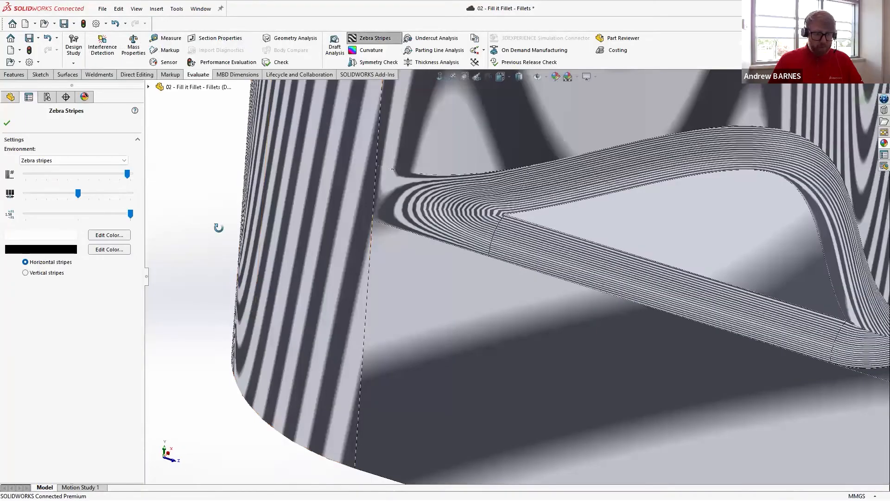
middle_drag(218, 228, 557, 213)
scroll(574, 226, down, 5)
click(349, 42)
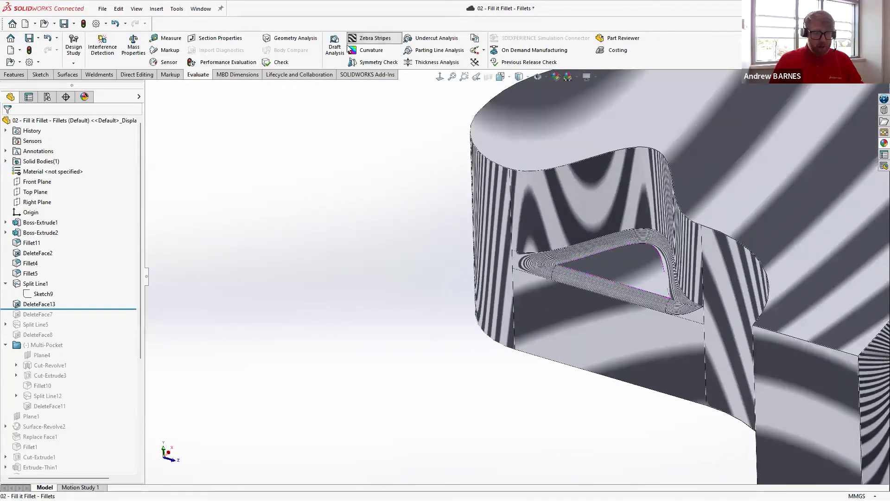
- Delete the new Delete Face feature that fills the triangular pocket's corner
click(40, 305)
key(Delete)
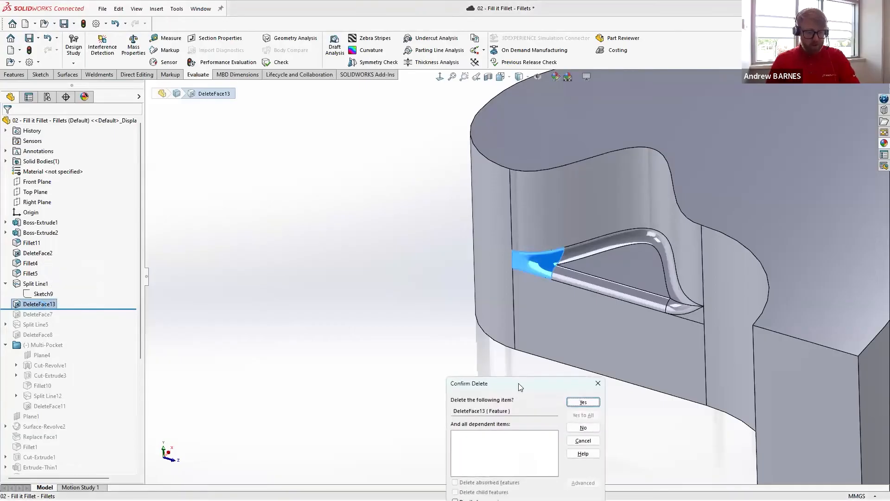
click(583, 402)
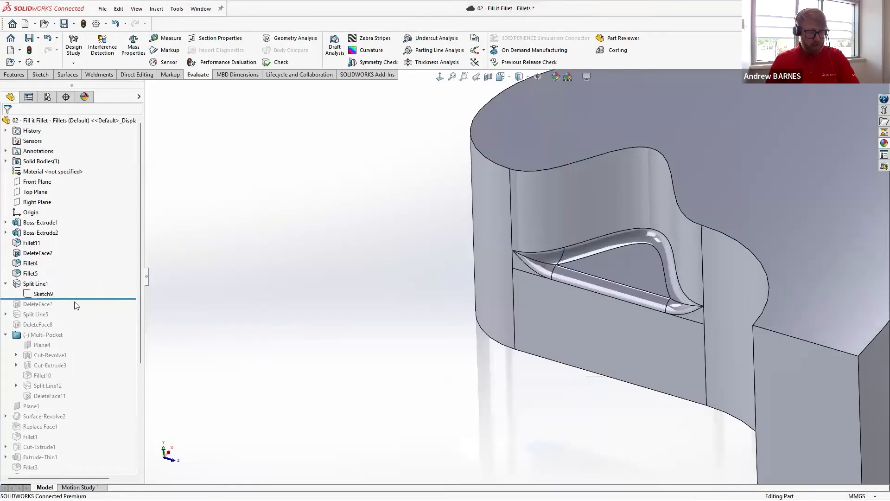
- Roll the model forward to include Fillet10 and view the fillet corners of the stepped pocket
drag(80, 297, 81, 381)
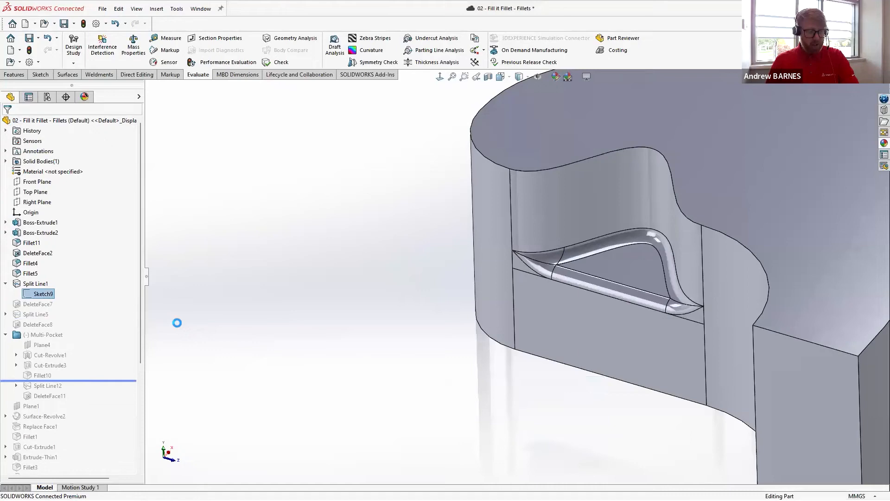
scroll(578, 328, up, 5)
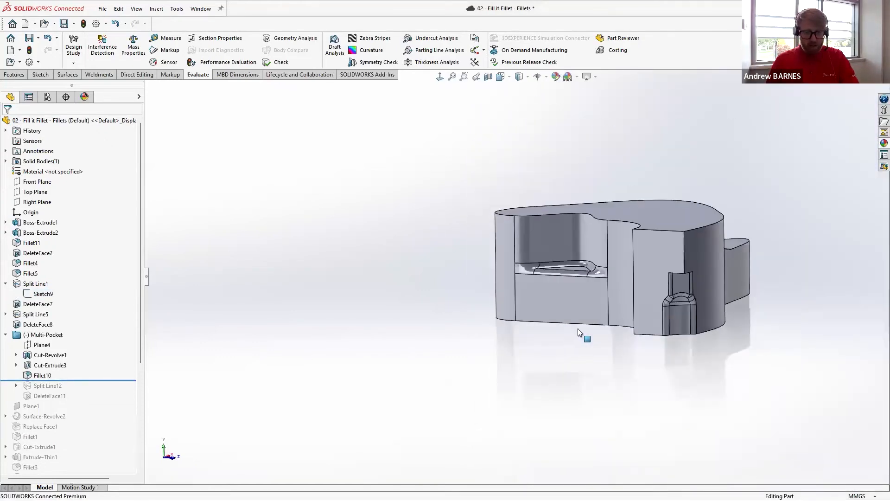
scroll(705, 306, down, 8)
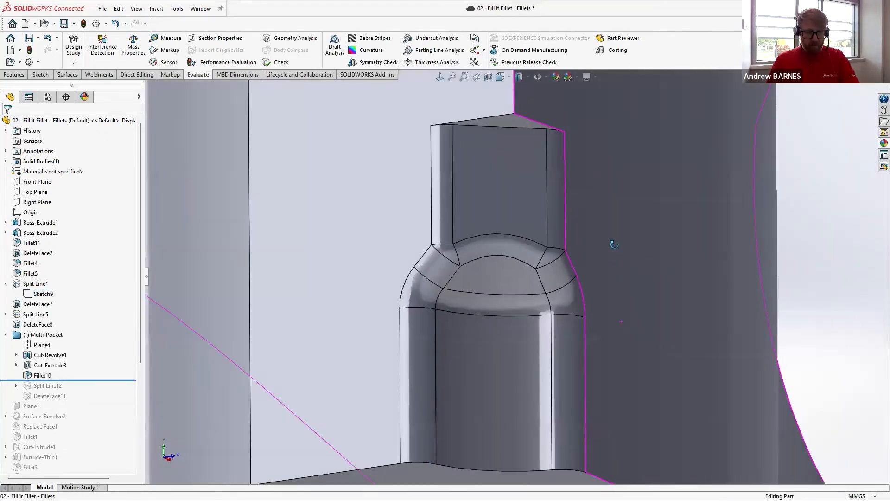
middle_drag(615, 245, 449, 226)
scroll(517, 284, up, 1)
scroll(448, 225, down, 1)
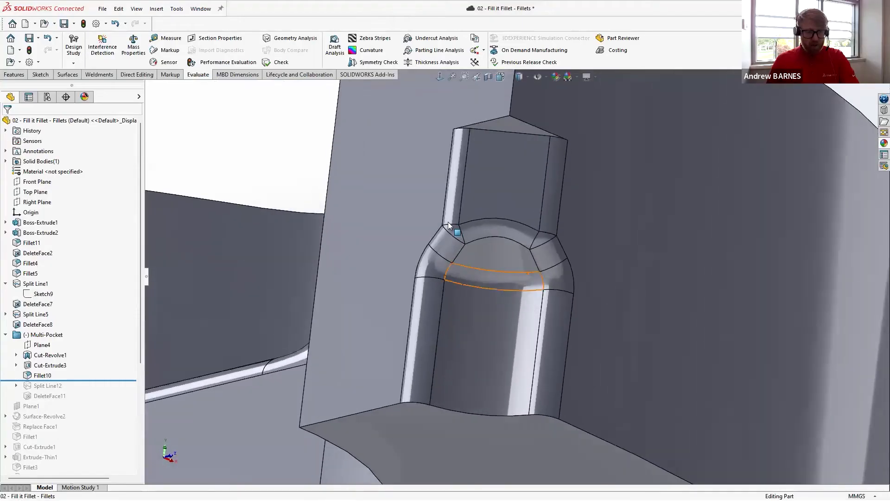
scroll(449, 225, down, 2)
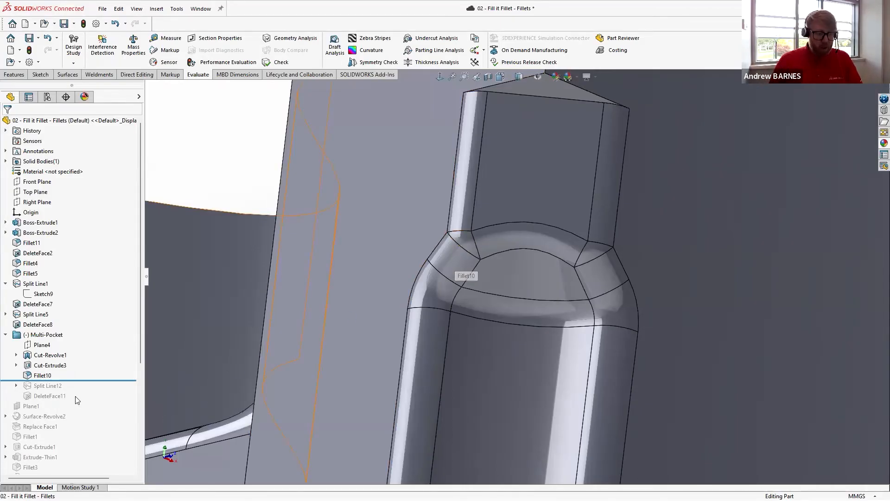
- Roll the model forward to include Split Line12 and view how its sketch divides the faces around the stepped pocket's fillet corner
drag(97, 381, 98, 390)
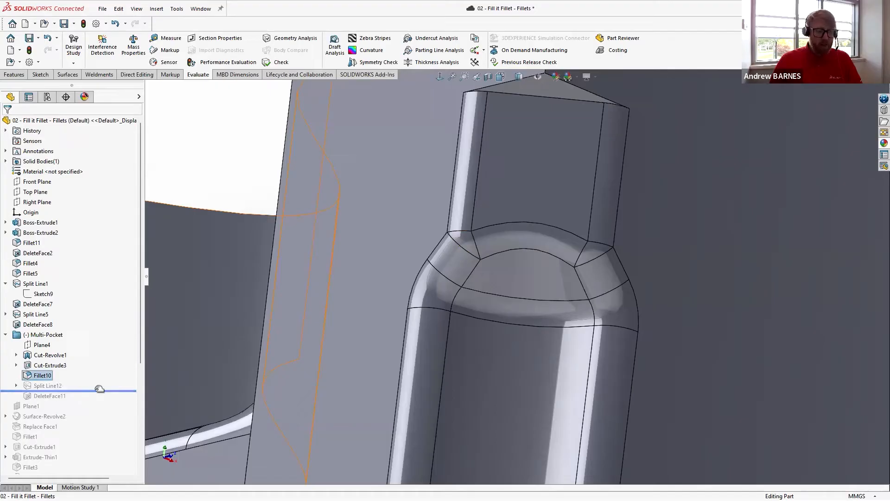
click(17, 385)
click(61, 396)
mouse_move(606, 350)
middle_down()
mouse_move(632, 328)
mouse_move(644, 229)
middle_up()
key(ctrl+8)
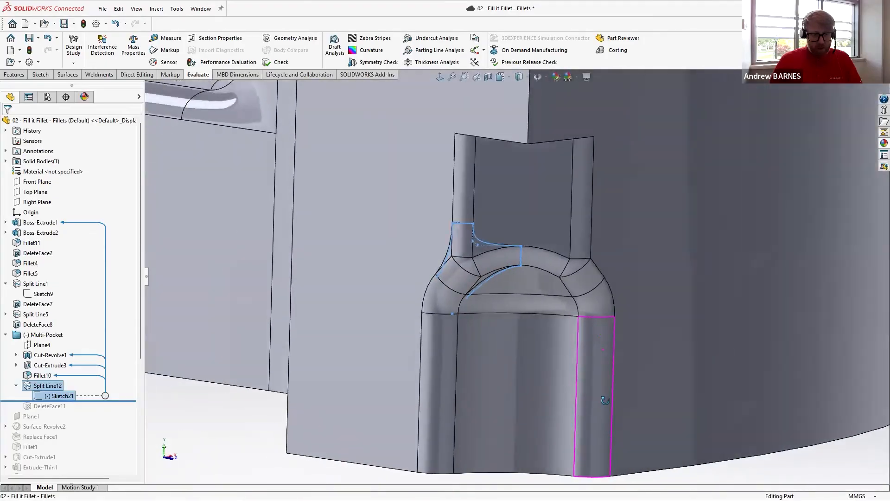
scroll(455, 250, down, 6)
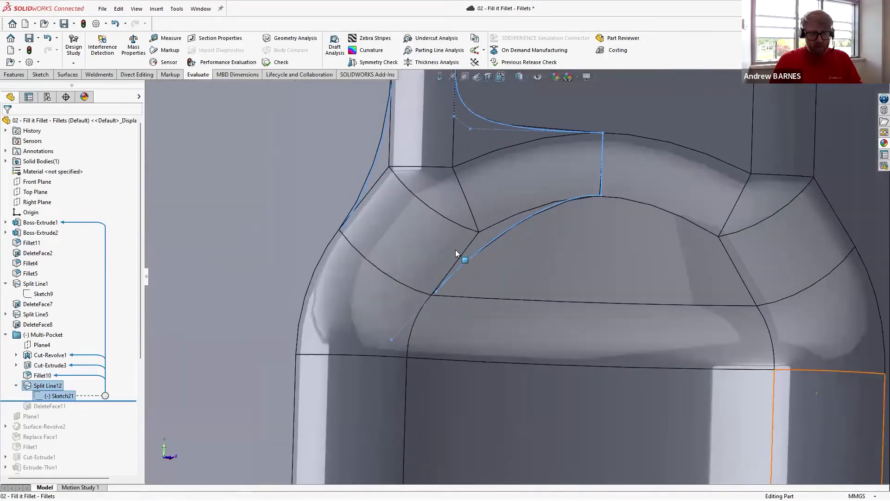
scroll(460, 214, up, 3)
scroll(365, 338, up, 4)
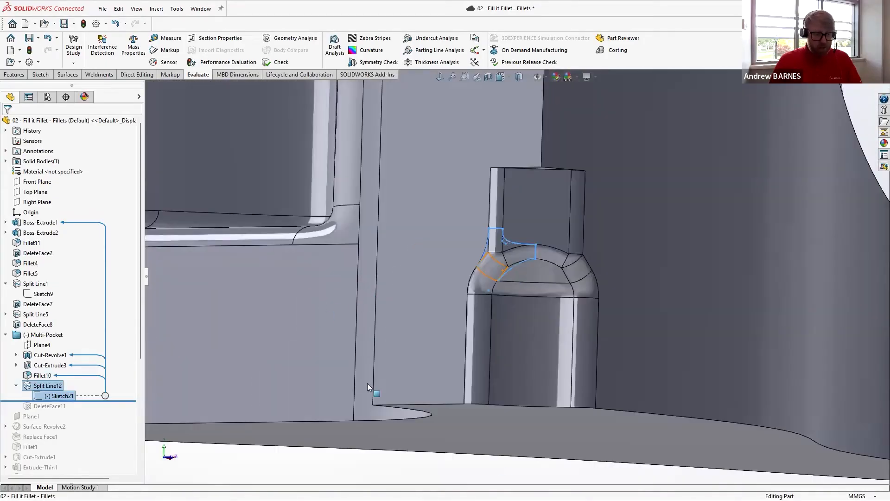
click(490, 470)
scroll(533, 257, down, 5)
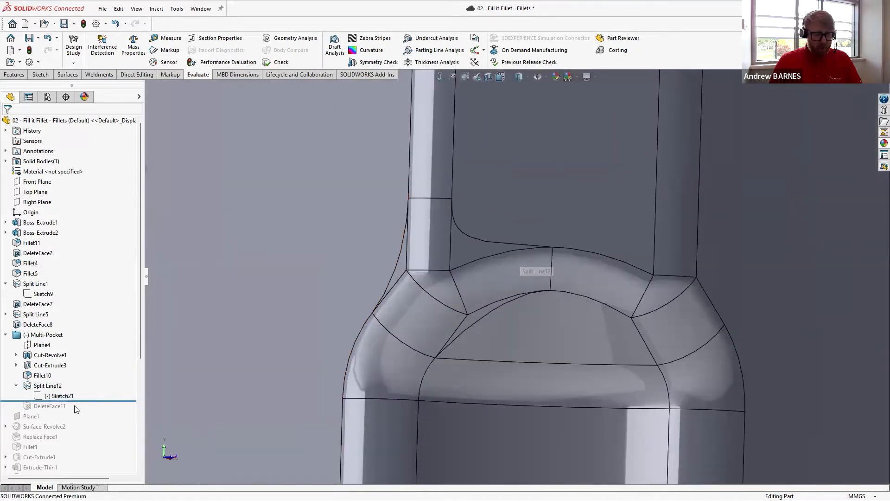
- Roll the model forward to include DeleteFace11 and check the filled corner of the stepped pocket with zebra stripes
drag(89, 399, 87, 409)
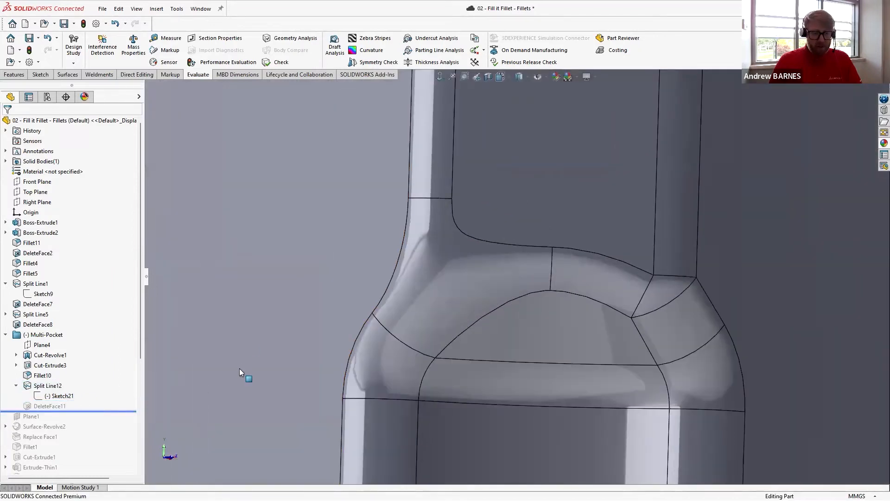
click(355, 40)
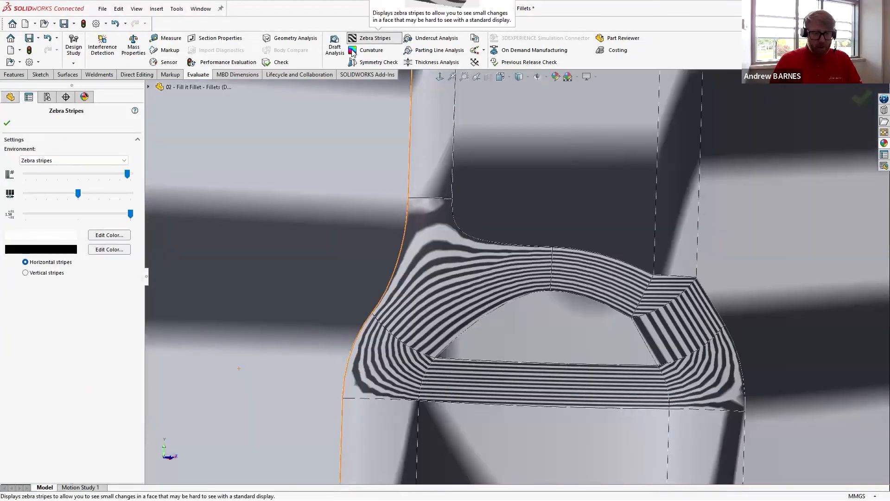
click(353, 39)
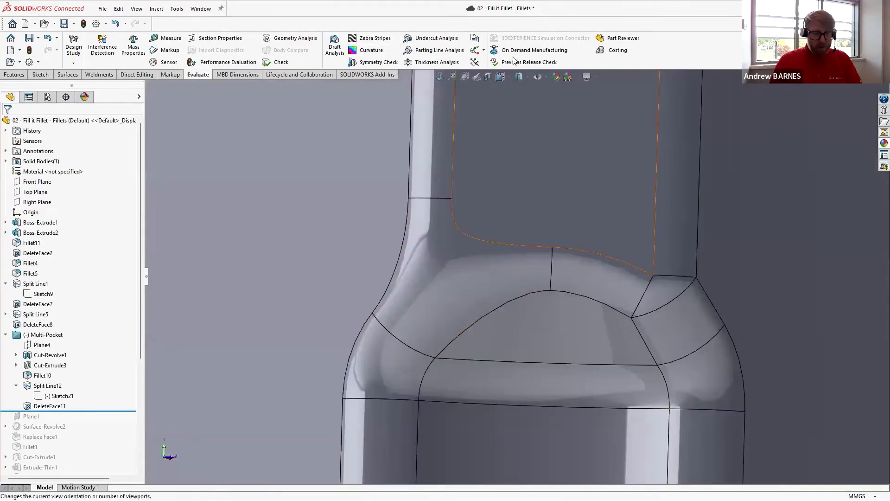
- Display the part shaded without edges and compare the blended corner of the stepped pocket with the untreated one
click(509, 79)
click(508, 78)
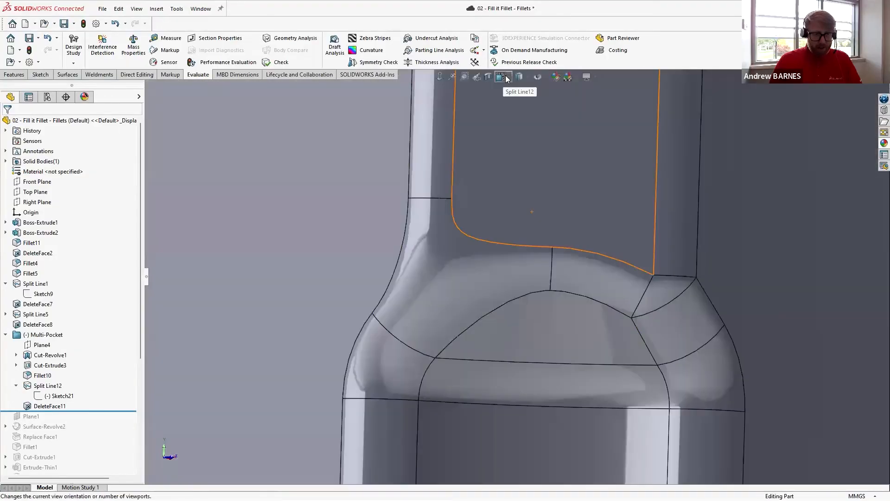
click(522, 81)
click(521, 103)
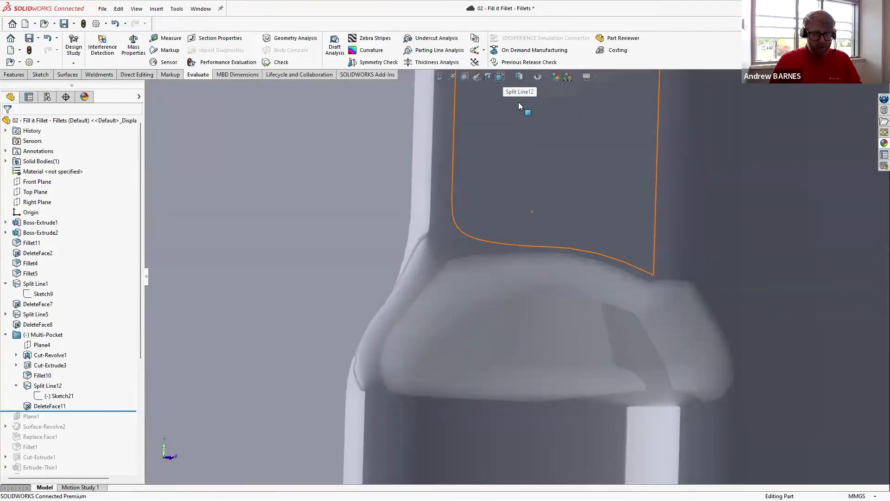
mouse_move(731, 228)
middle_down()
mouse_move(726, 169)
mouse_move(721, 238)
mouse_move(739, 257)
mouse_move(668, 356)
middle_up()
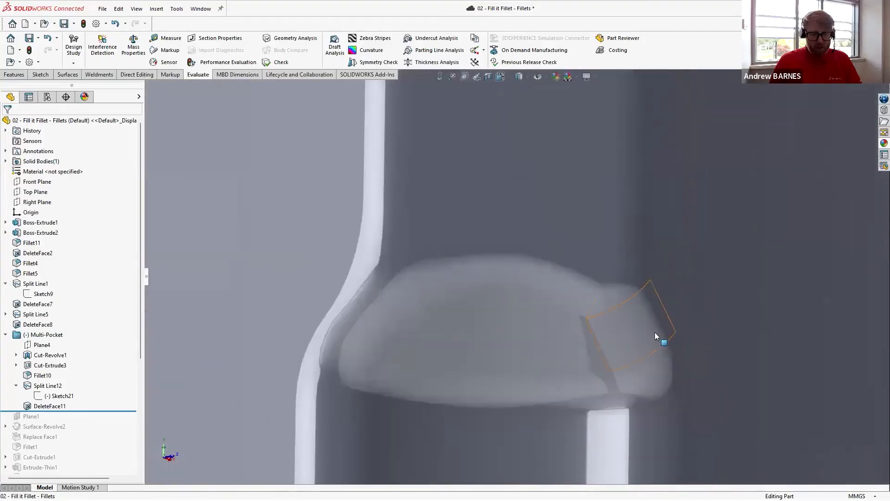
middle_drag(700, 304, 607, 207)
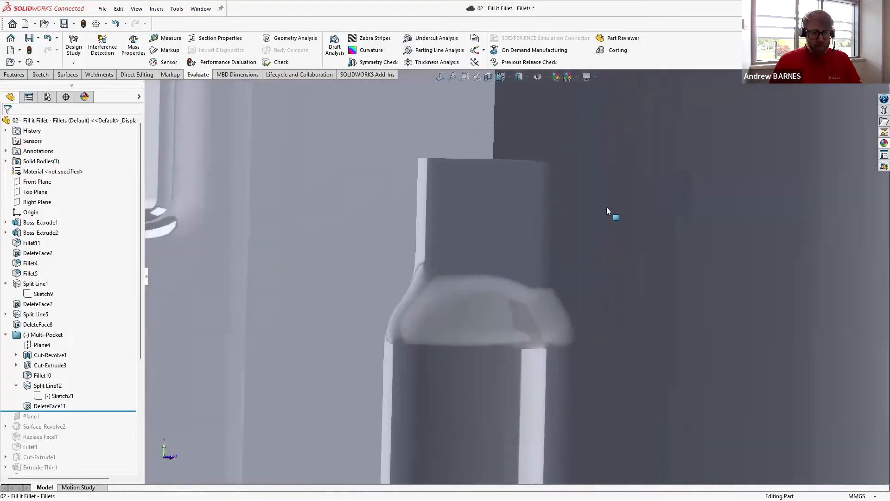
scroll(499, 290, up, 7)
middle_drag(498, 290, 498, 238)
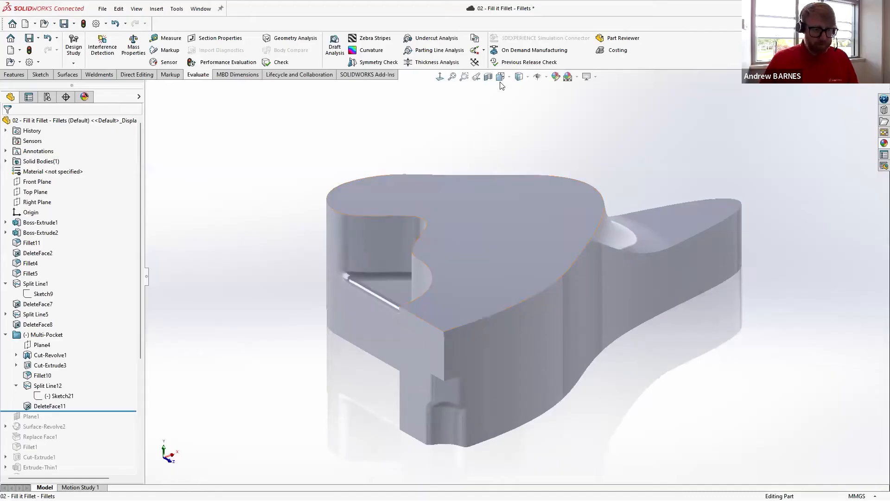
- Show the part shaded with edges again and view the large fillet between the raised body and the narrow end
click(522, 77)
click(519, 88)
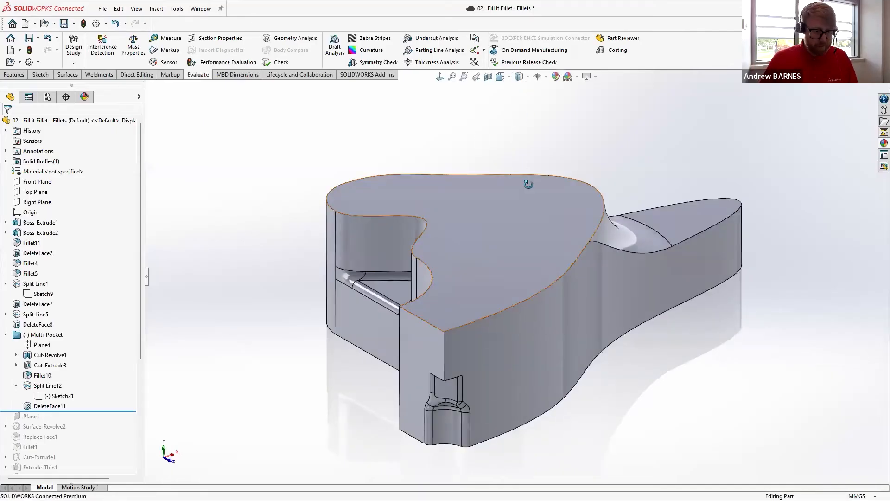
middle_drag(528, 184, 482, 253)
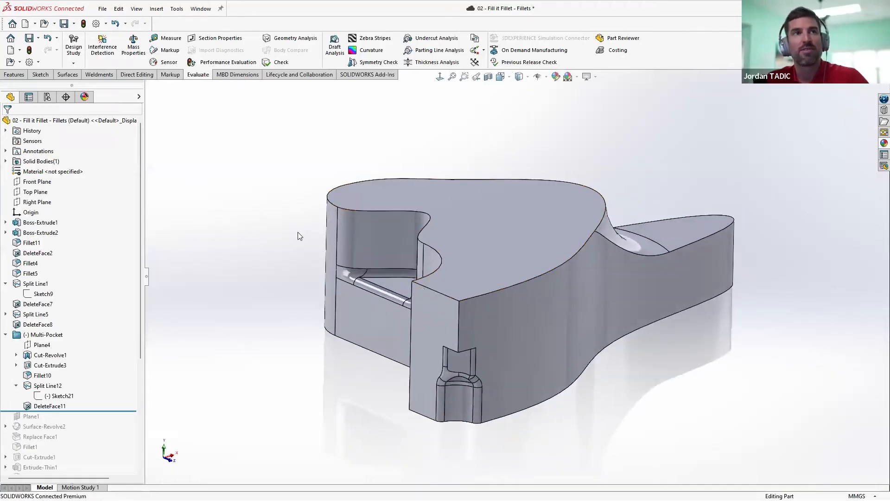
middle_drag(685, 324, 574, 346)
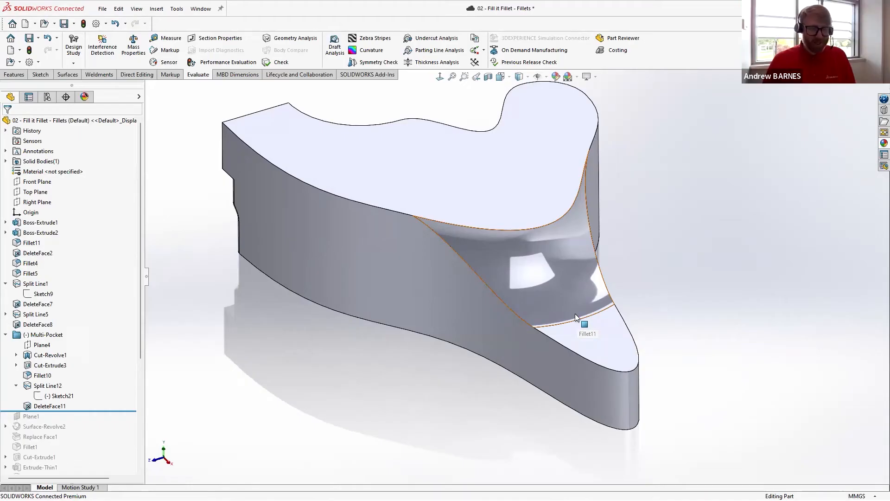
- Switch to the VF2 Foot assembly and examine the foot cover, sole and linkage from several angles
key(ctrl+Tab)
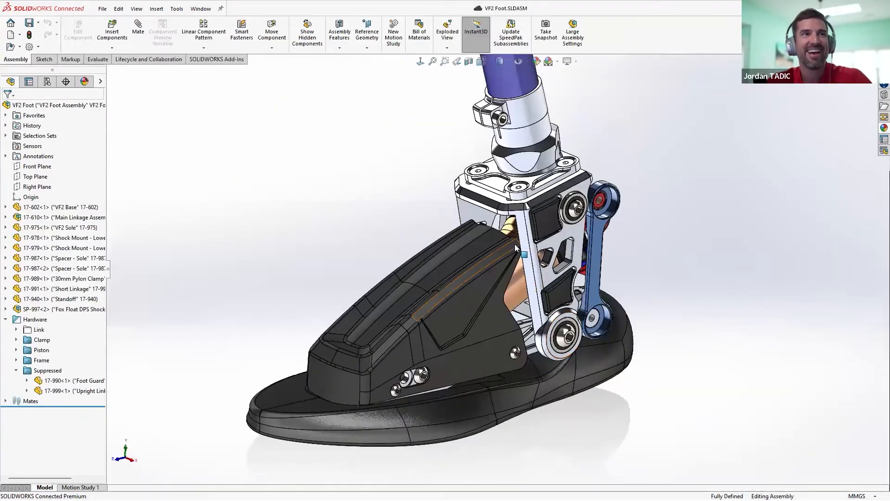
middle_drag(515, 244, 512, 305)
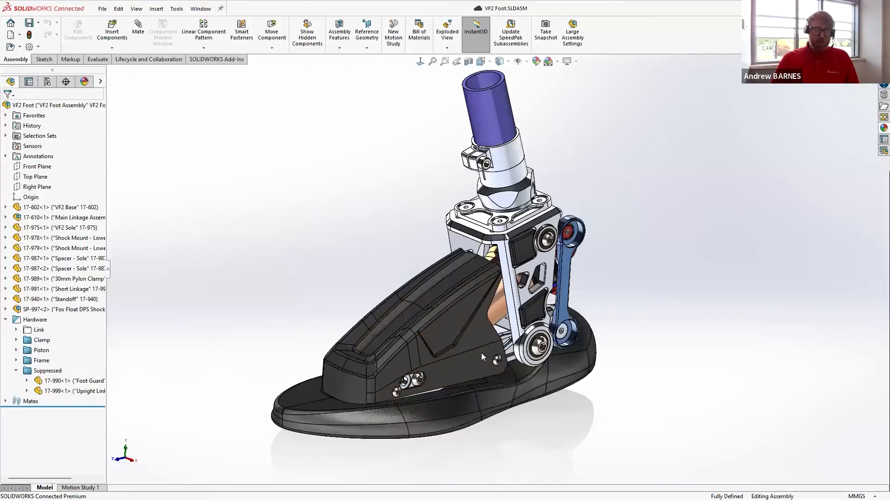
middle_drag(694, 362, 642, 316)
scroll(430, 296, down, 3)
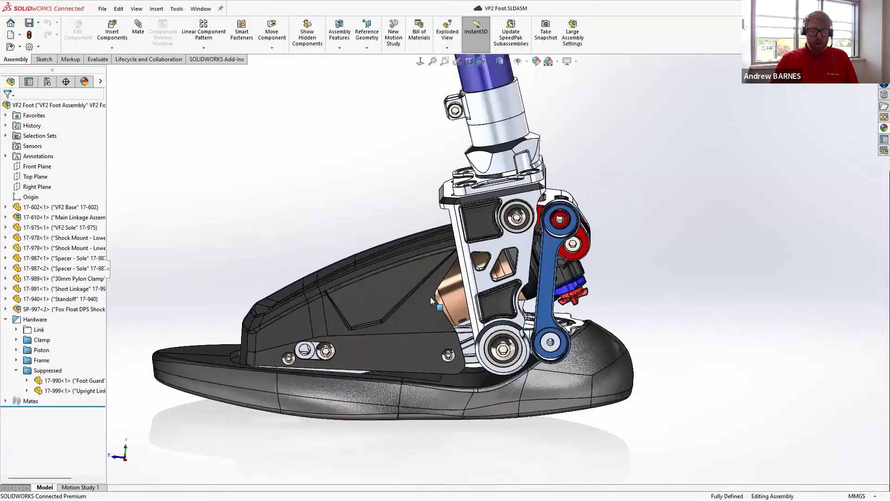
middle_drag(624, 274, 634, 270)
scroll(633, 271, down, 3)
middle_drag(566, 289, 578, 271)
scroll(626, 263, up, 7)
middle_drag(457, 269, 510, 310)
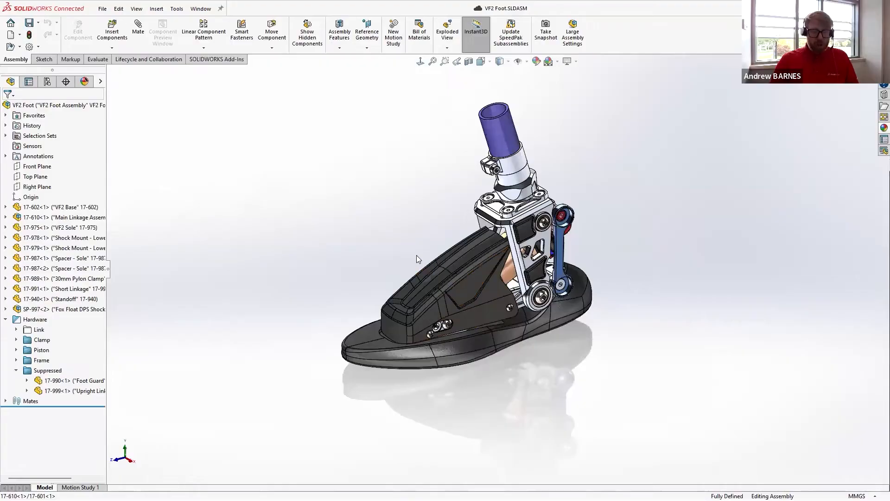
- Switch to the foot cover part 17-990 and display it shaded with edges
scroll(403, 256, down, 1)
scroll(591, 186, down, 1)
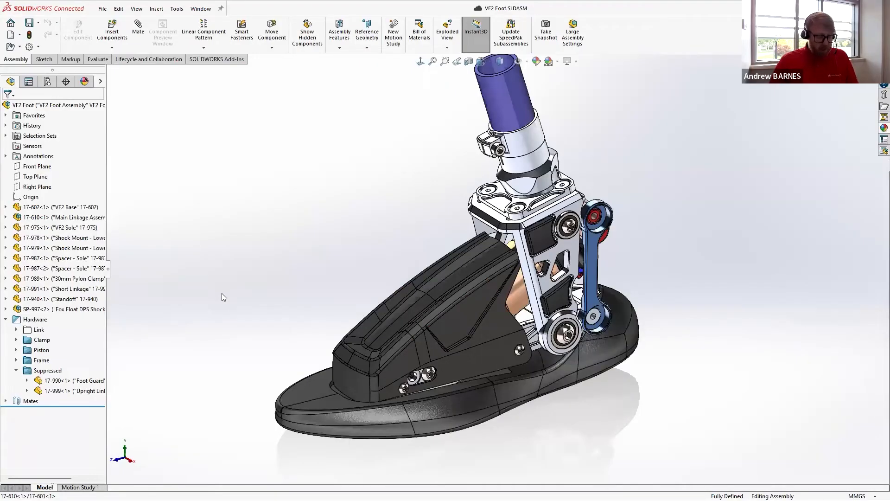
key(ctrl+Tab)
key(ctrl+Tab)
key(ctrl+Tab)
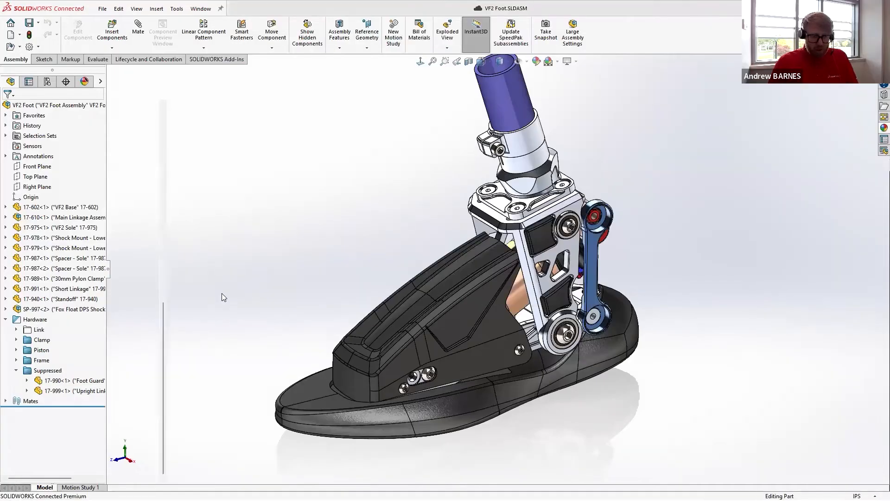
middle_drag(594, 288, 521, 337)
scroll(500, 324, down, 2)
click(531, 77)
click(530, 89)
- Examine the small blend faces at both lower corners of the foot cover's angular side recess
scroll(434, 308, down, 2)
scroll(435, 306, down, 5)
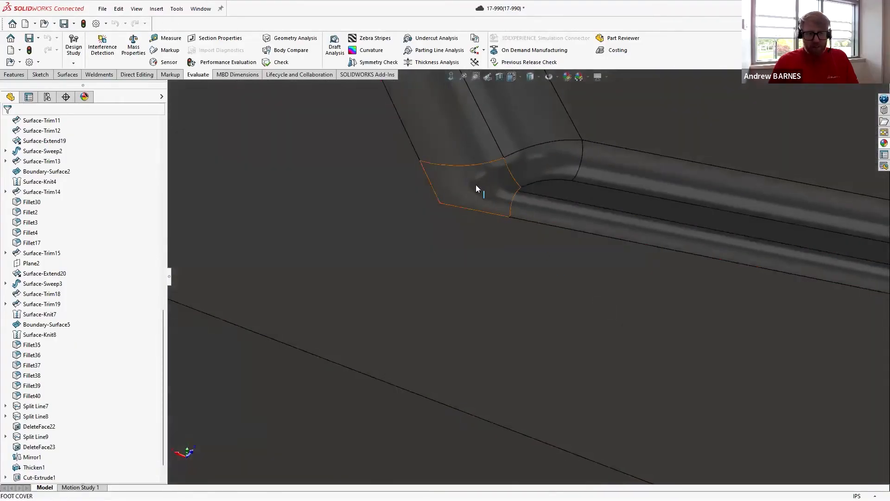
middle_drag(483, 194, 502, 200)
scroll(509, 217, up, 3)
scroll(637, 304, up, 4)
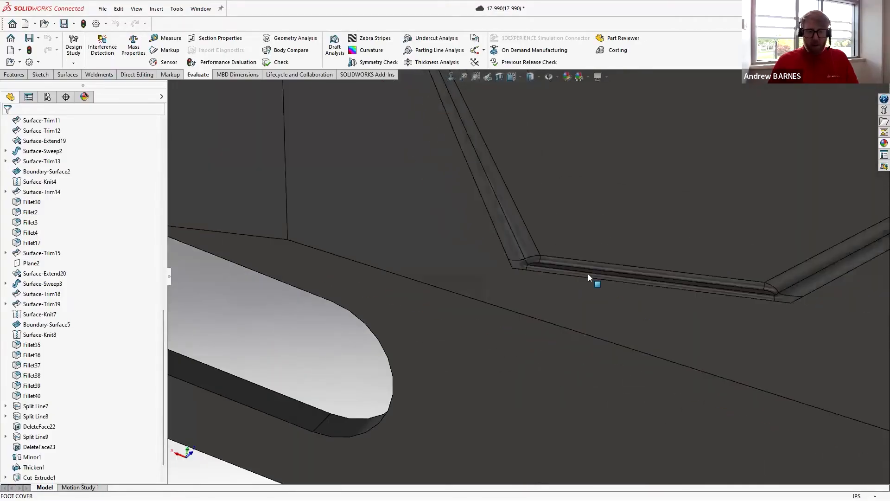
scroll(594, 279, down, 3)
scroll(558, 286, up, 5)
scroll(701, 291, down, 6)
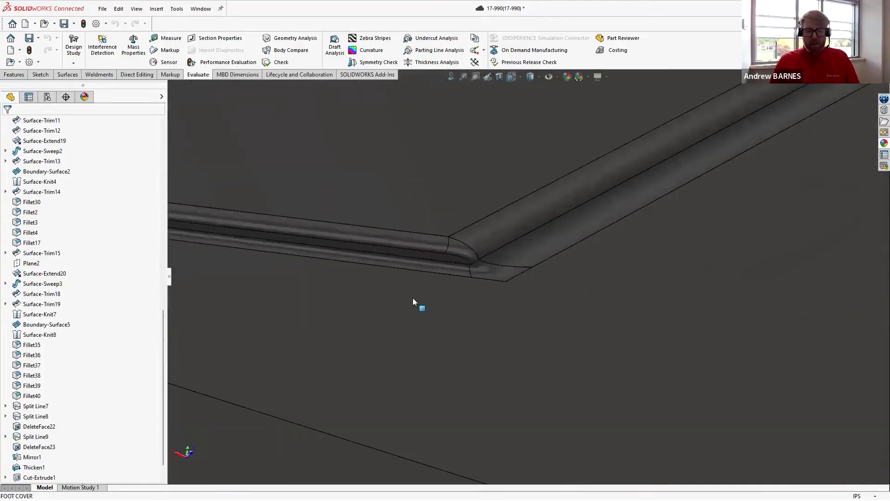
scroll(413, 301, up, 5)
scroll(454, 223, down, 4)
middle_drag(328, 234, 321, 231)
- Change the foot cover's black low gloss plastic appearance to dark grey high gloss plastic
click(84, 97)
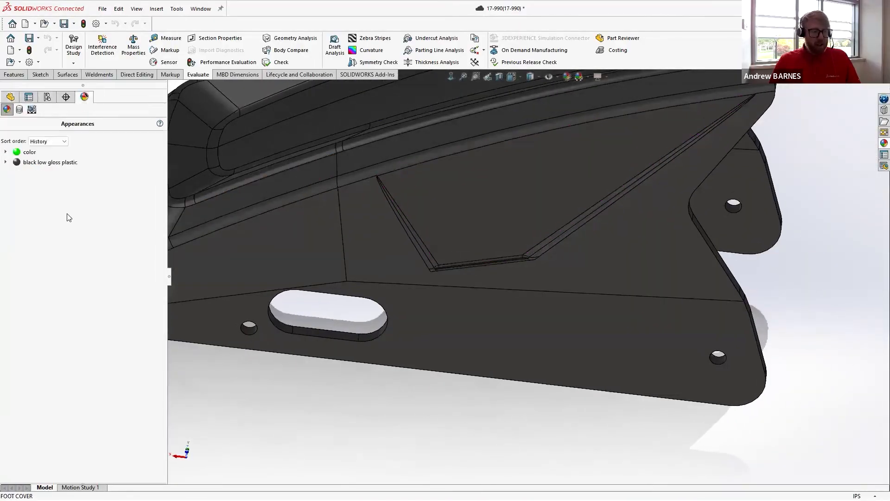
right_click(39, 164)
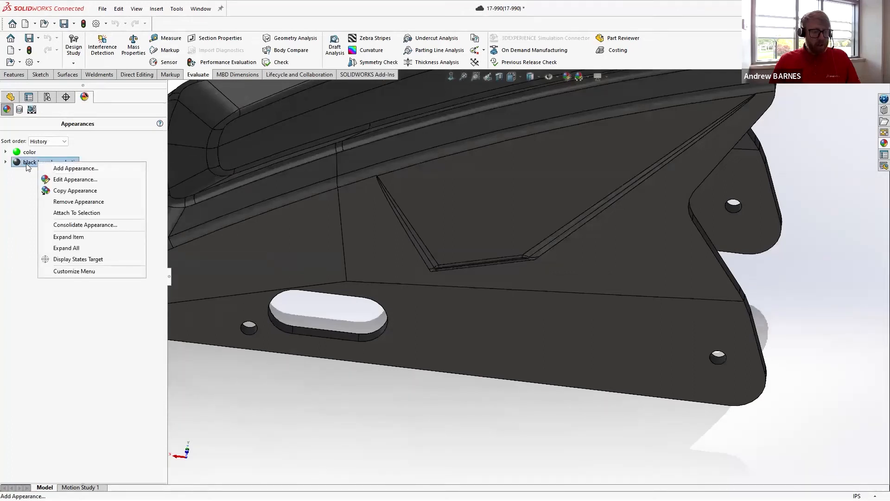
click(599, 187)
click(601, 189)
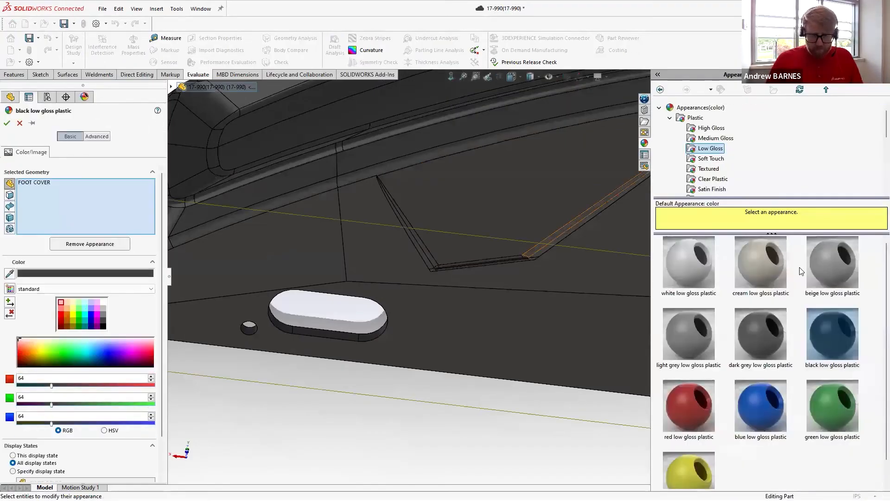
click(718, 128)
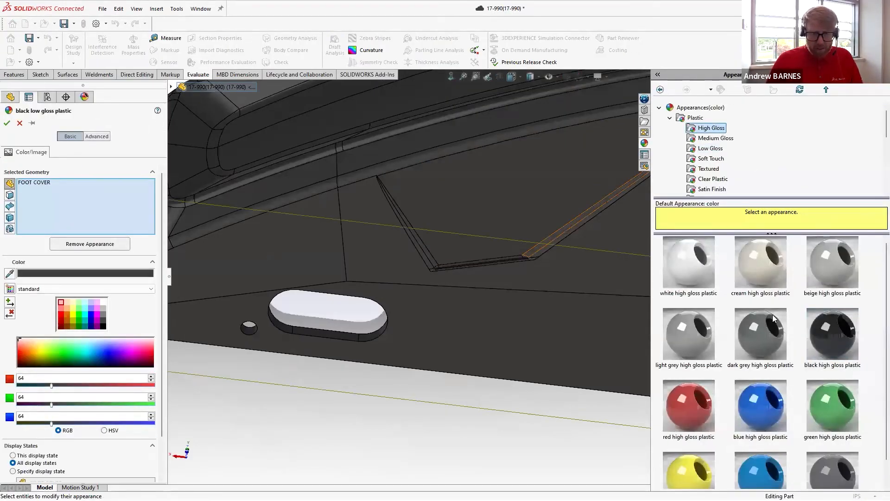
drag(771, 344, 549, 281)
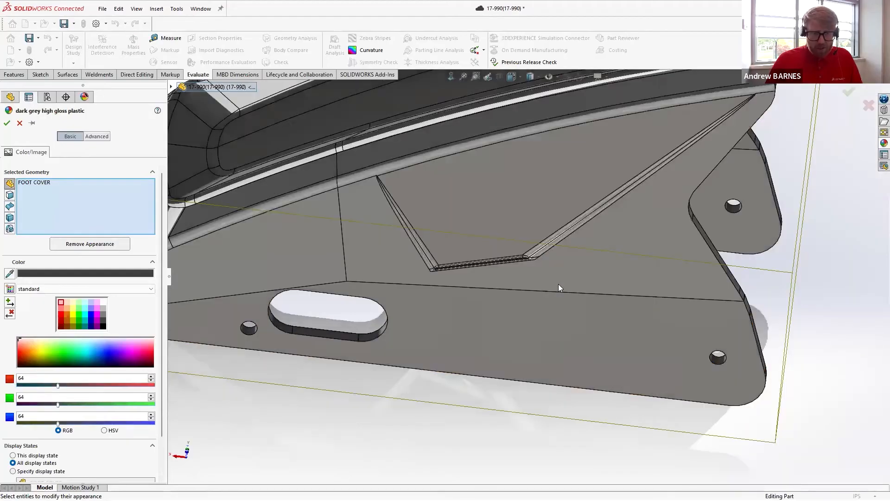
- Display the foot cover shaded without edges and inspect the reflections at both lower corners of the side recess
click(534, 77)
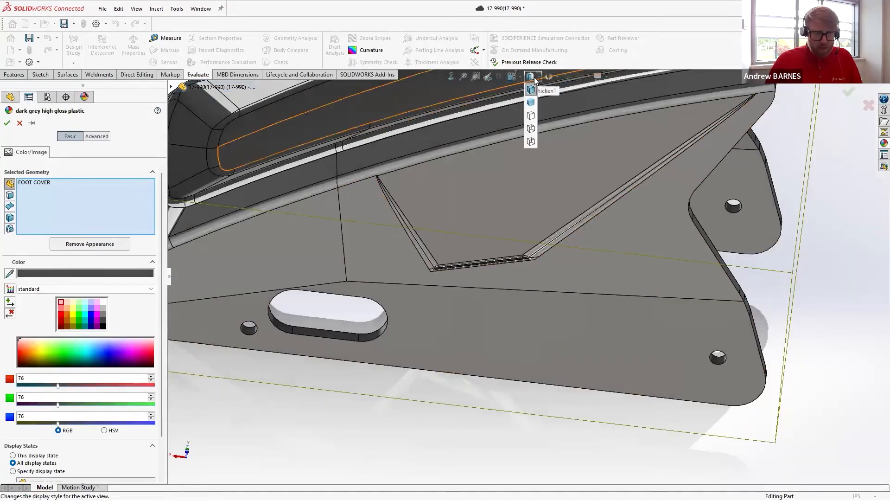
click(531, 102)
scroll(475, 300, down, 6)
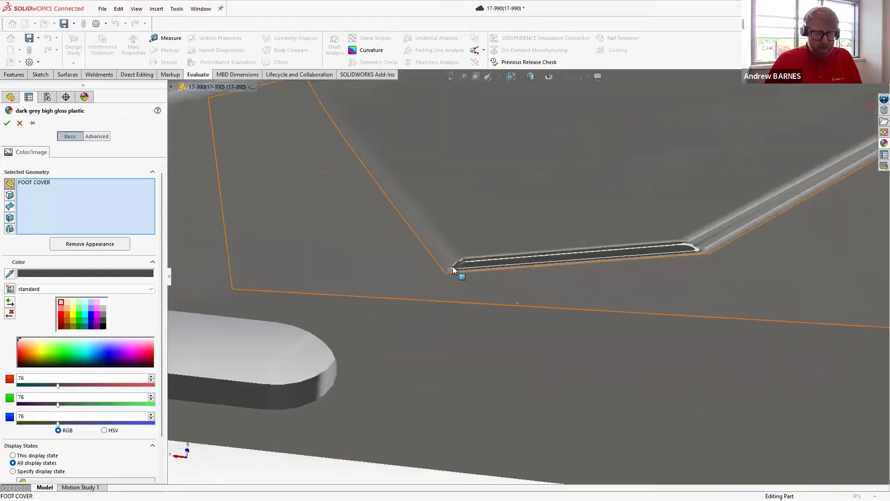
middle_drag(452, 266, 640, 392)
scroll(640, 393, up, 4)
scroll(583, 304, down, 5)
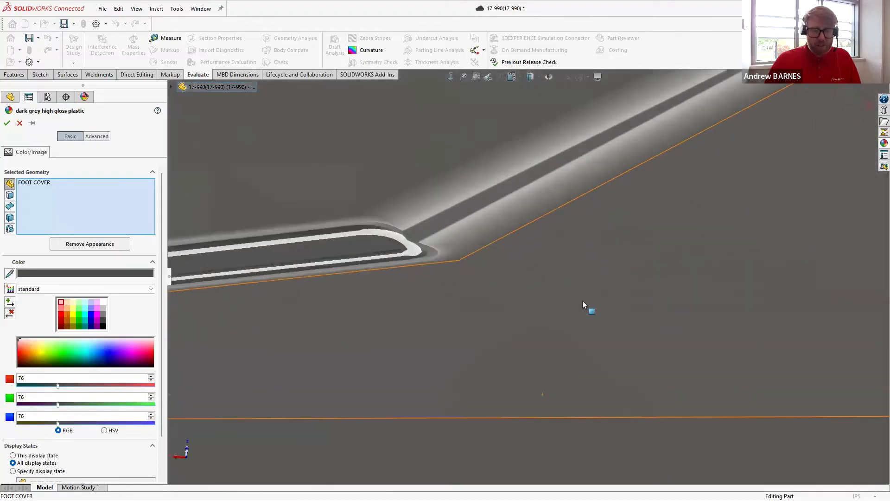
middle_drag(534, 301, 334, 245)
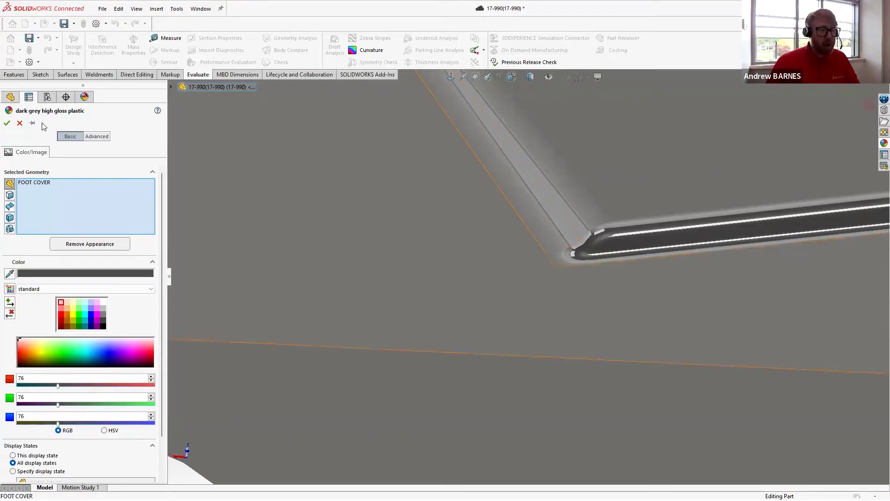
- View the whole foot cover and discard the appearance change
scroll(494, 277, up, 10)
scroll(597, 206, up, 5)
middle_drag(685, 198, 727, 231)
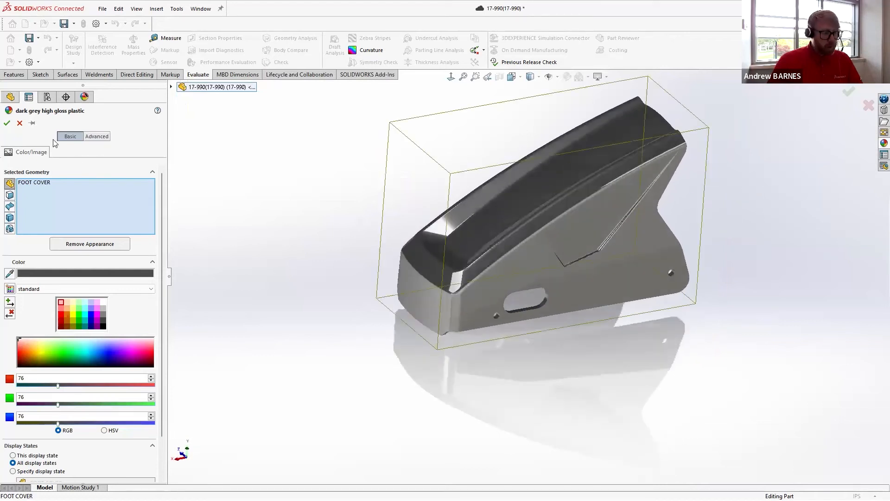
click(19, 123)
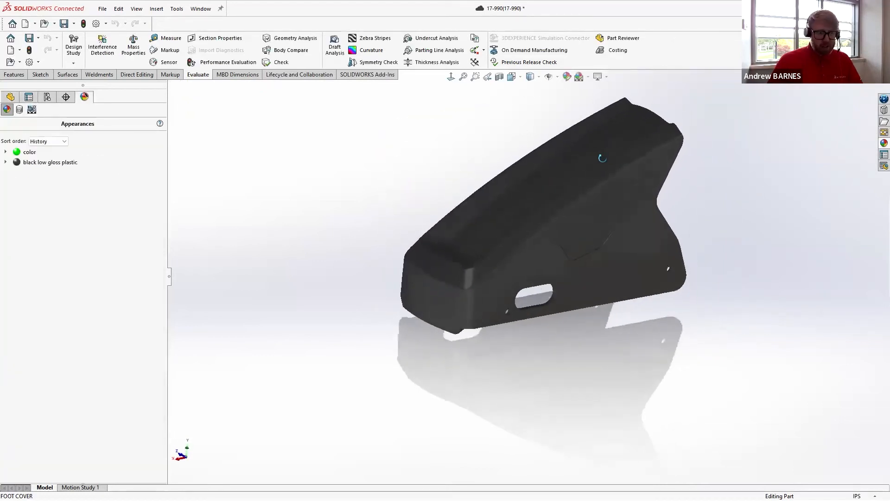
scroll(594, 158, down, 3)
scroll(549, 253, up, 4)
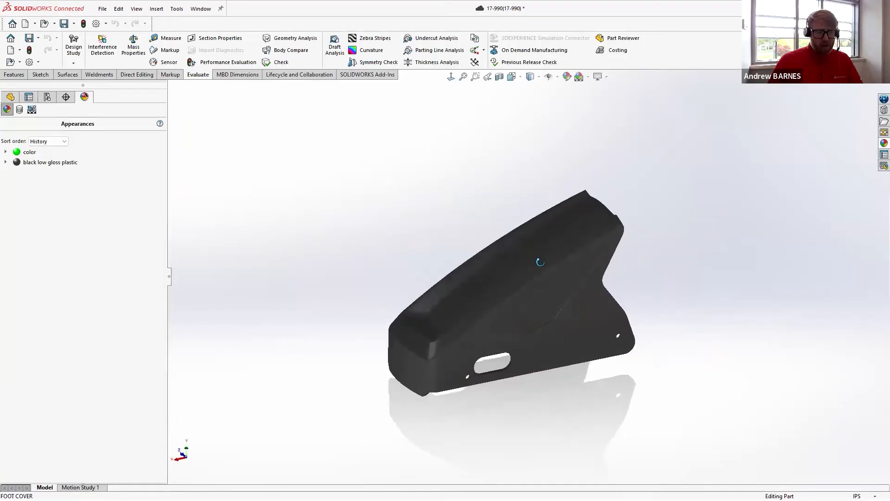
scroll(513, 290, down, 2)
scroll(513, 289, up, 2)
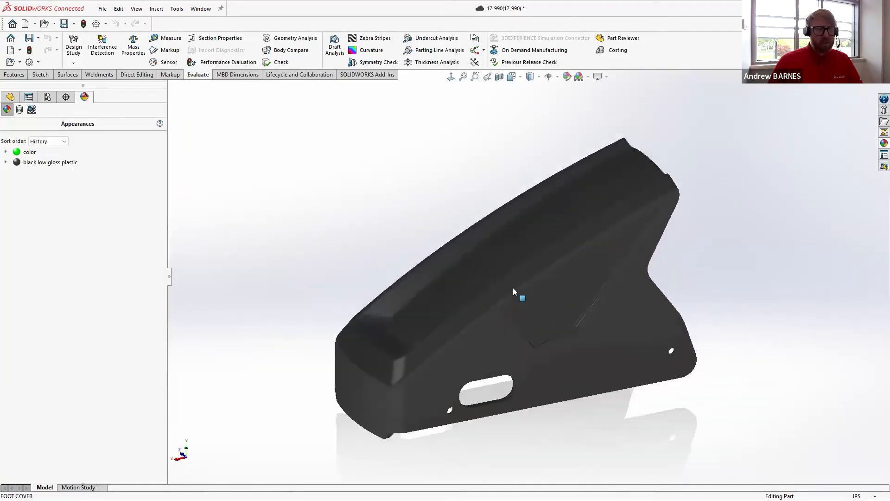
scroll(513, 288, down, 2)
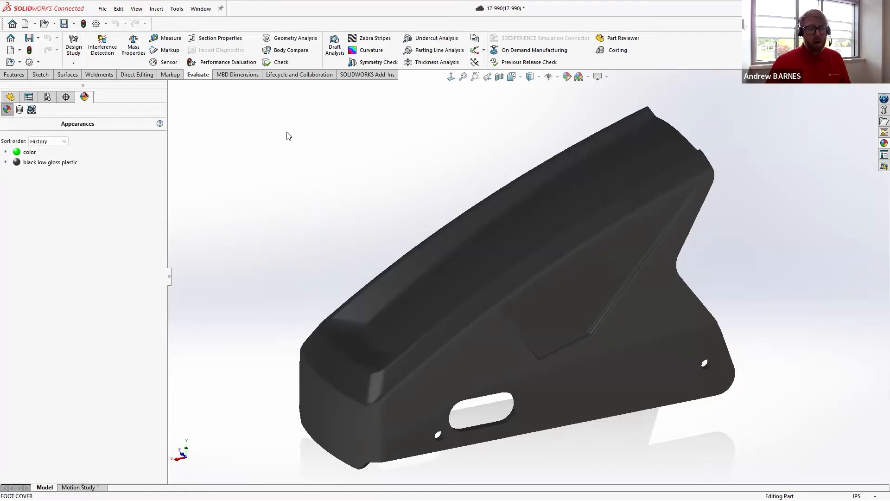
- Run Performance Evaluation on the foot cover, review its feature count and per-feature rebuild times, and close the report
click(241, 65)
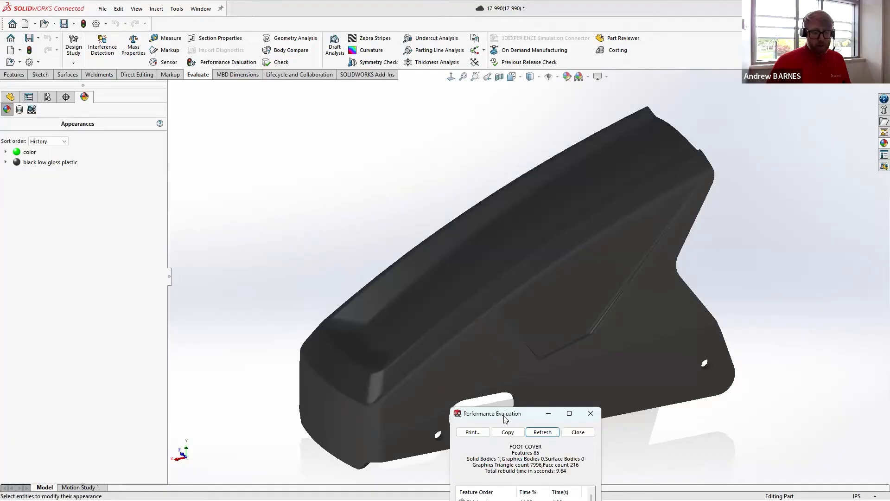
drag(505, 419, 373, 105)
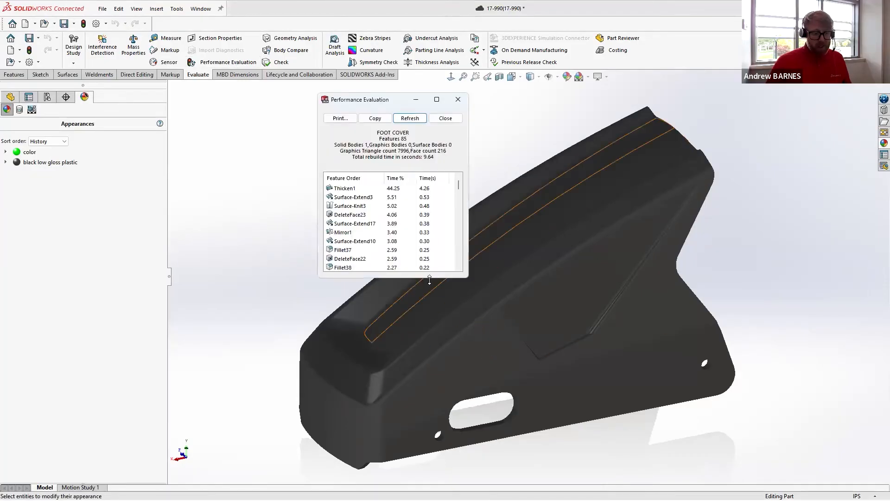
drag(429, 278, 449, 454)
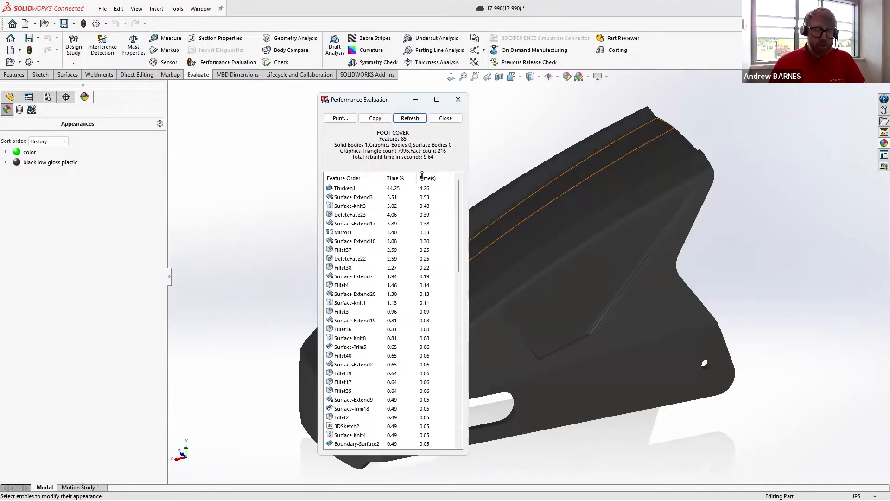
double_click(403, 139)
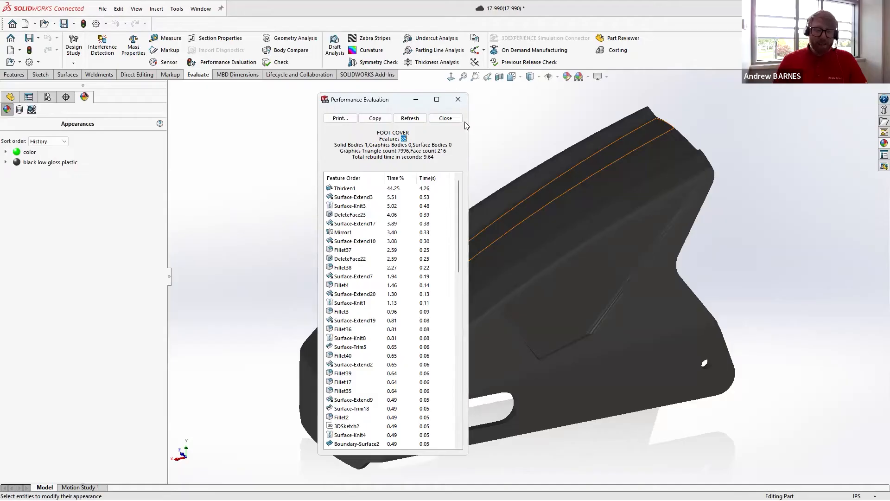
click(453, 138)
click(457, 100)
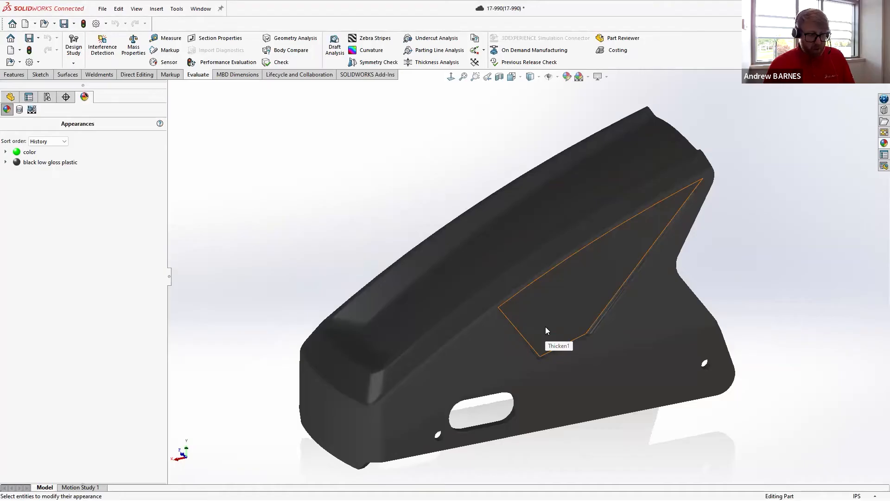
- Switch to the Surfacing Webinar slide show in PowerPoint
key(alt+Tab)
key(alt+Tab)
key(alt+Tab)
key(alt+Tab)
key(alt+Tab)
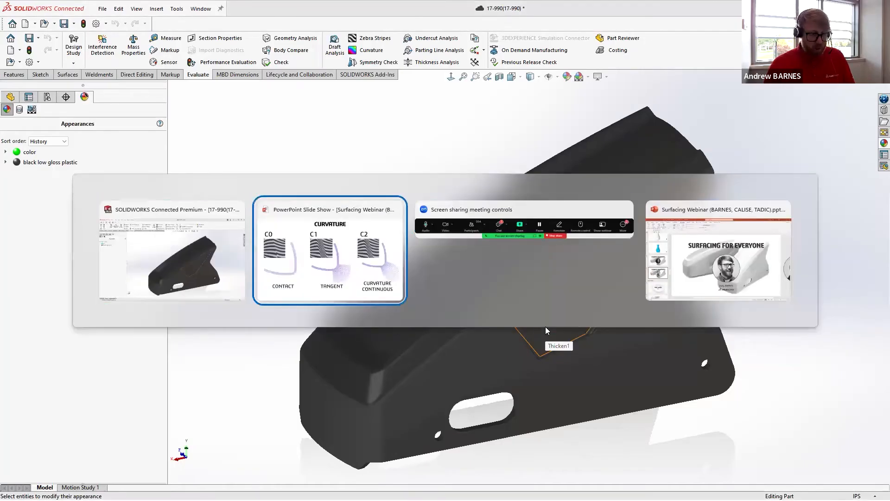
key(Right)
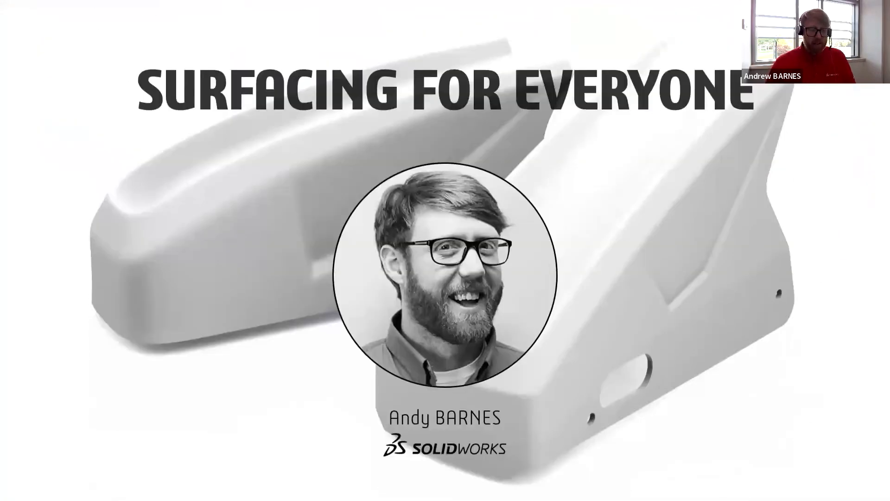
key(Right)
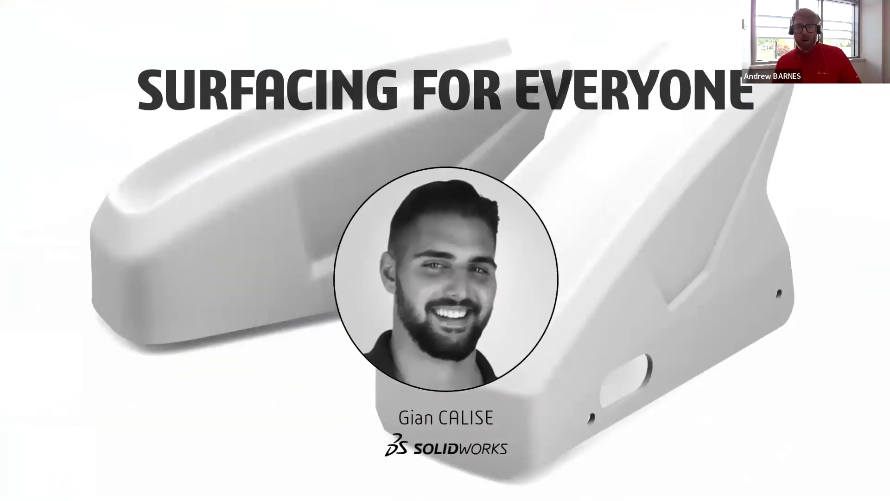
key(Right)
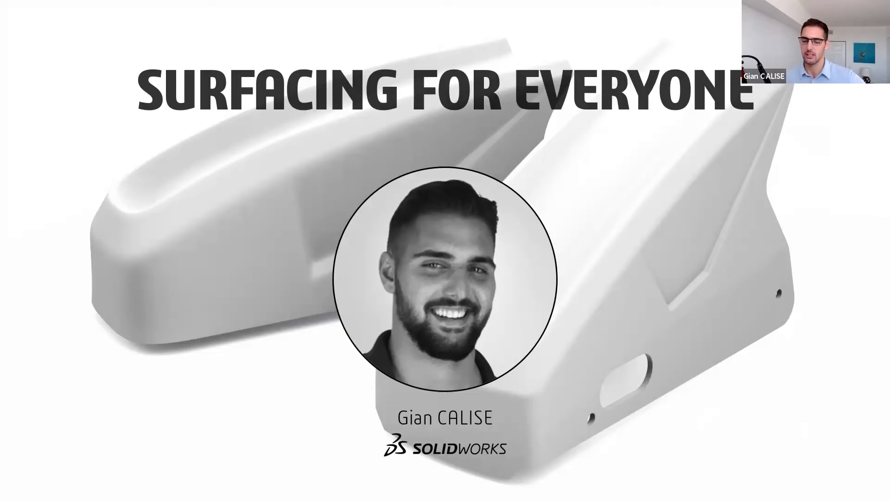
key(Right)
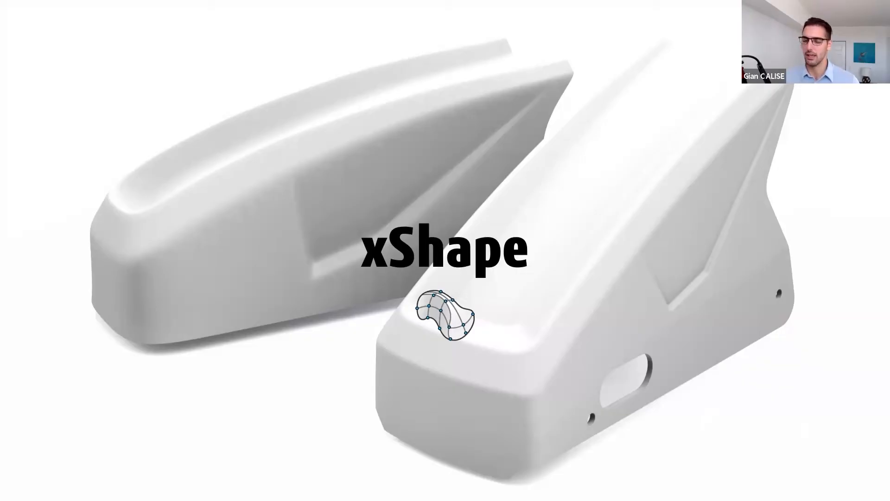
- Switch to xDesign in the browser, look through the components of the 005 - VF2 Foot assembly and select the Cover component
key(alt+Tab)
middle_drag(314, 207, 297, 227)
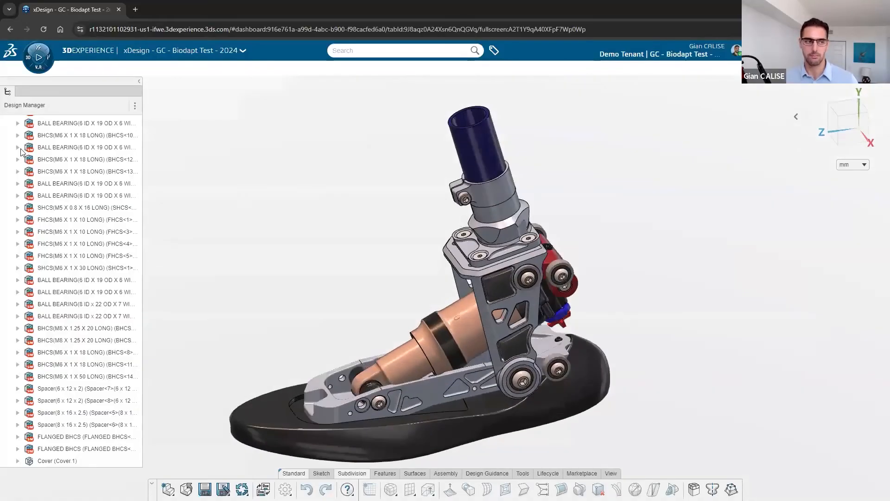
scroll(20, 152, up, 5)
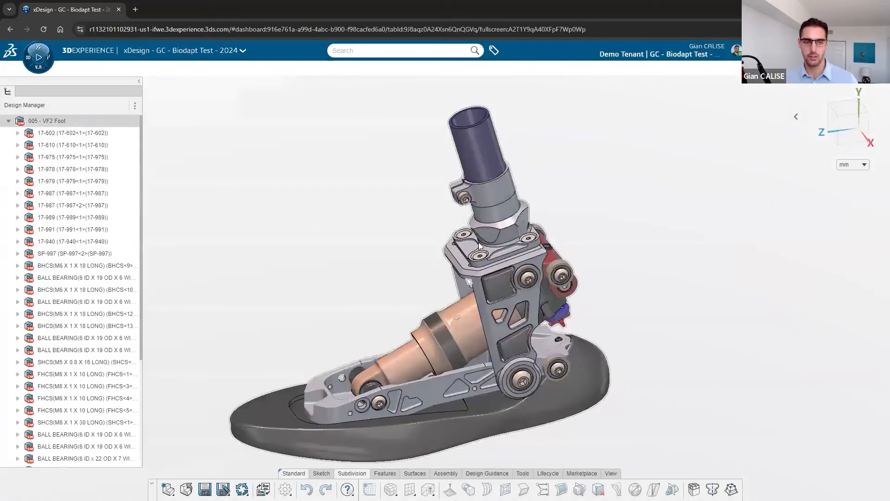
scroll(60, 223, down, 4)
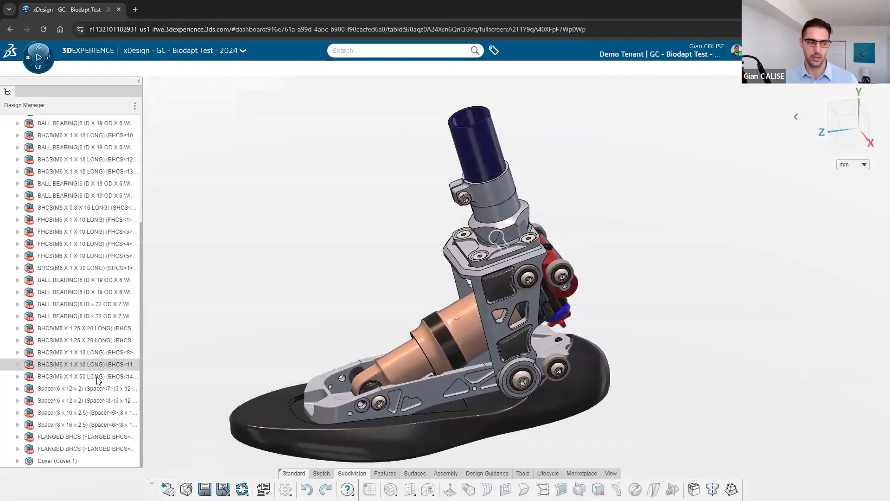
scroll(74, 245, up, 5)
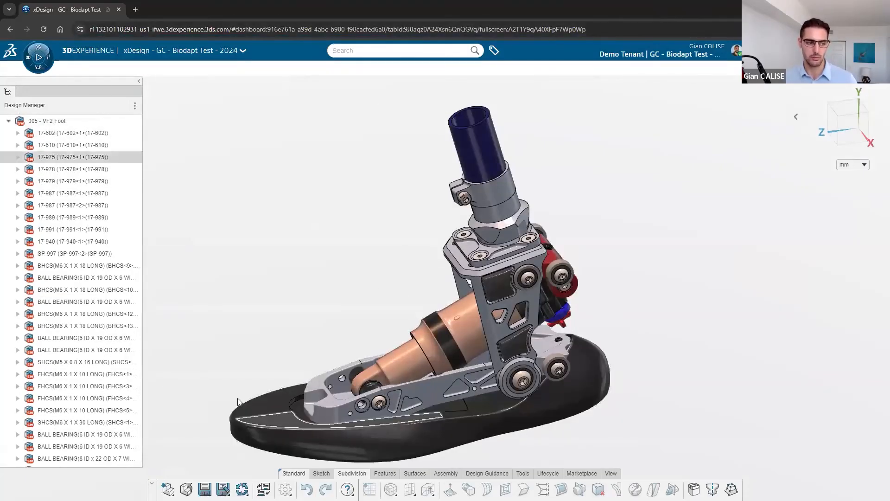
scroll(40, 313, down, 3)
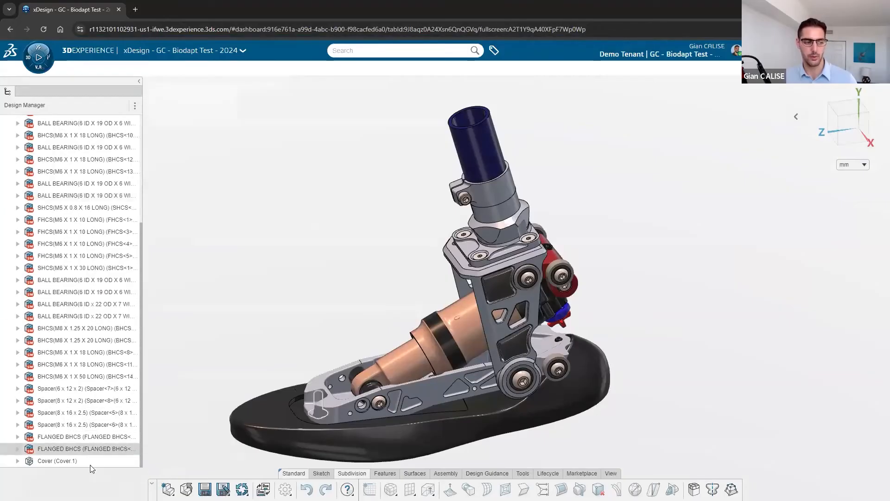
click(45, 463)
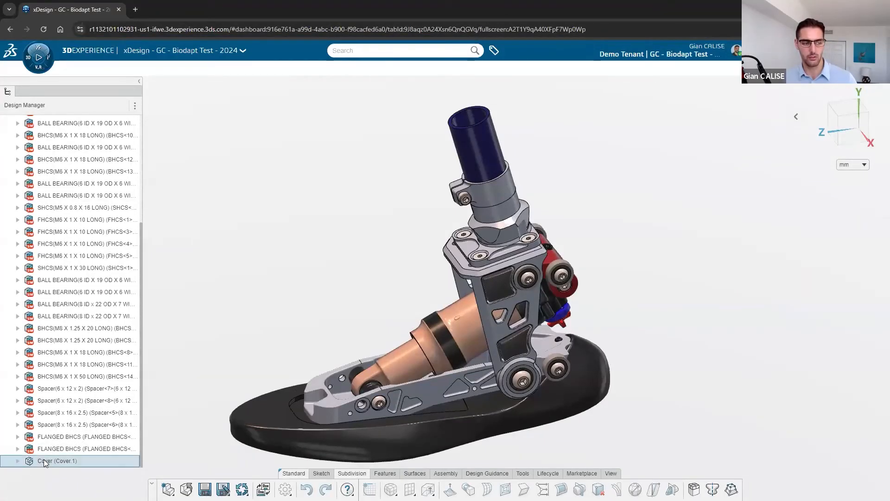
- Activate the Cover component for editing and place a subdivision Box primitive over the front of the foot
double_click(45, 461)
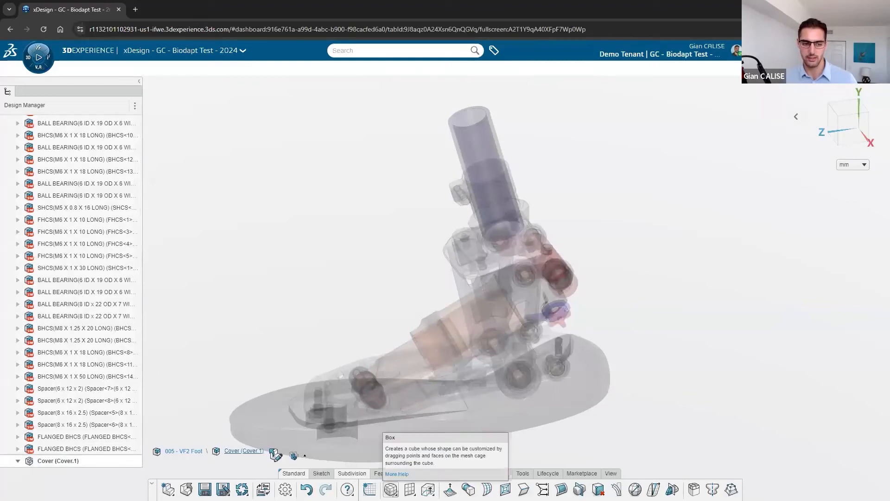
click(391, 490)
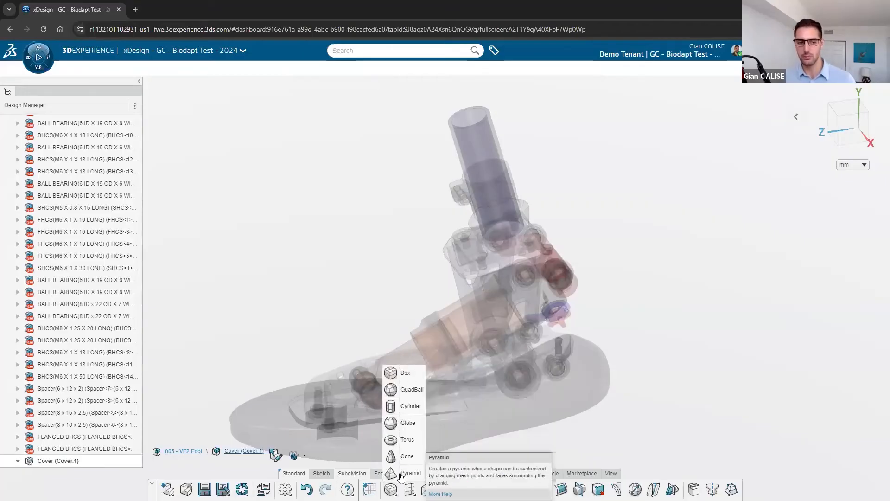
click(401, 382)
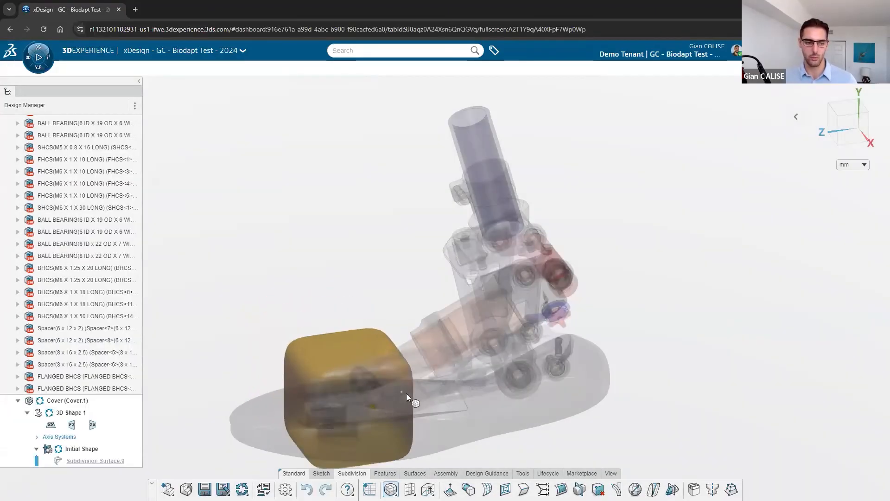
click(374, 407)
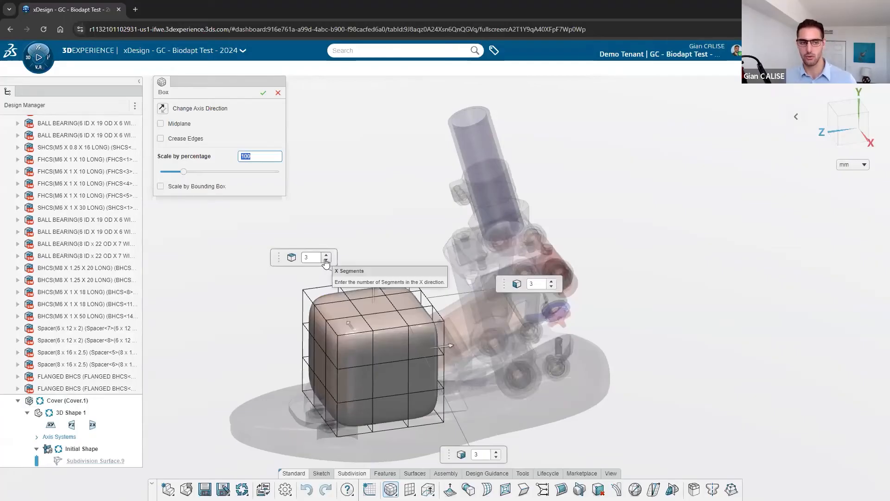
- Reduce the box to one segment in each of the X, Y and Z directions
click(326, 260)
click(326, 260)
click(551, 286)
click(551, 286)
click(496, 458)
click(497, 458)
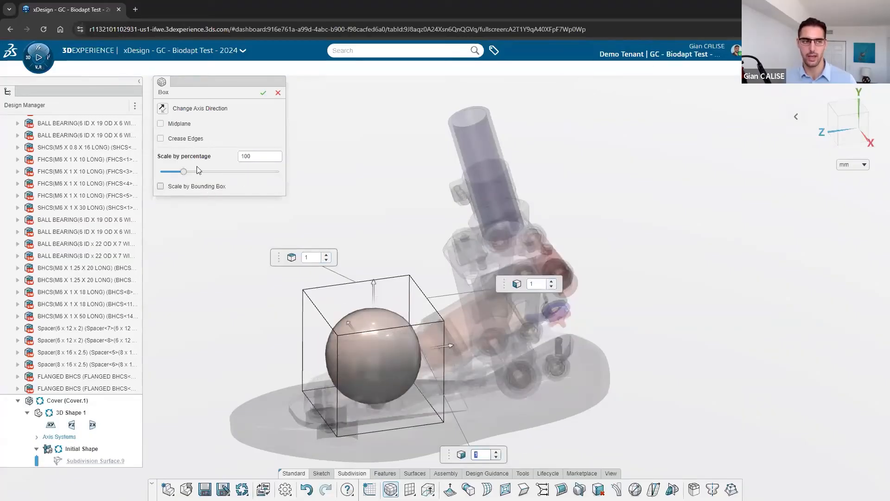
- Crease the box edges, scale it by bounding box to 150 mm along X, 50 mm along Y and 75 mm along Z, and accept it
click(189, 139)
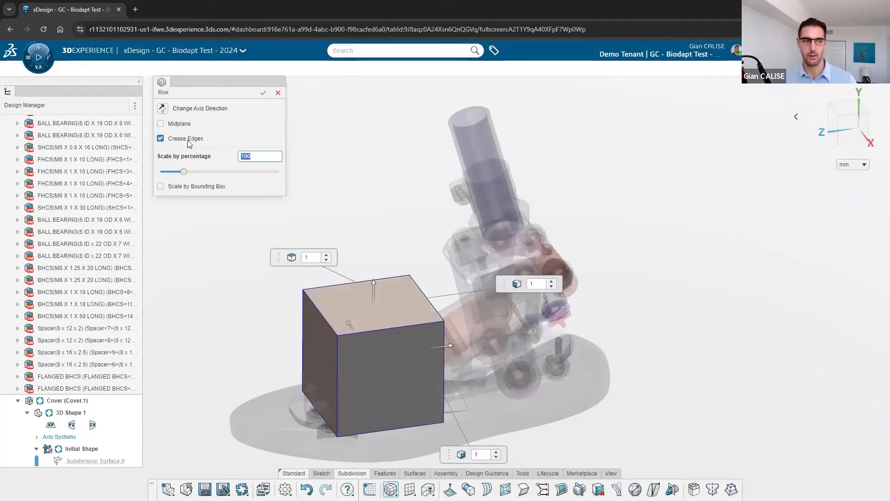
click(215, 186)
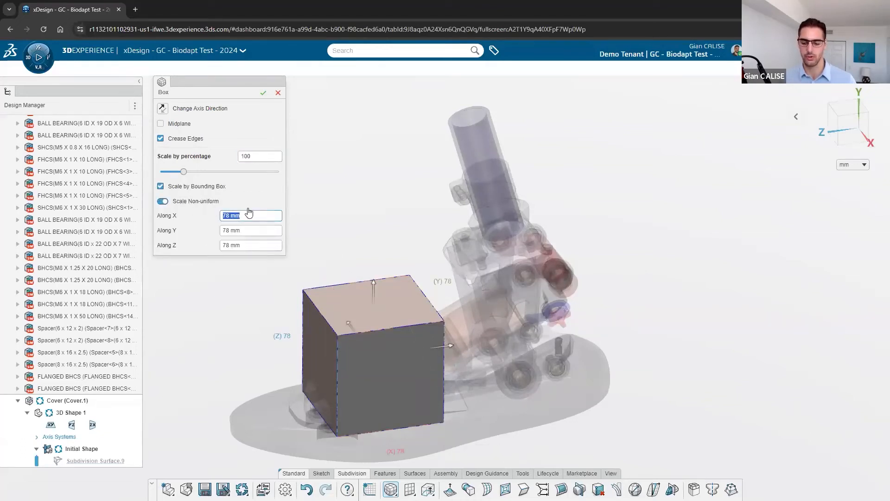
text(150)
key(Tab)
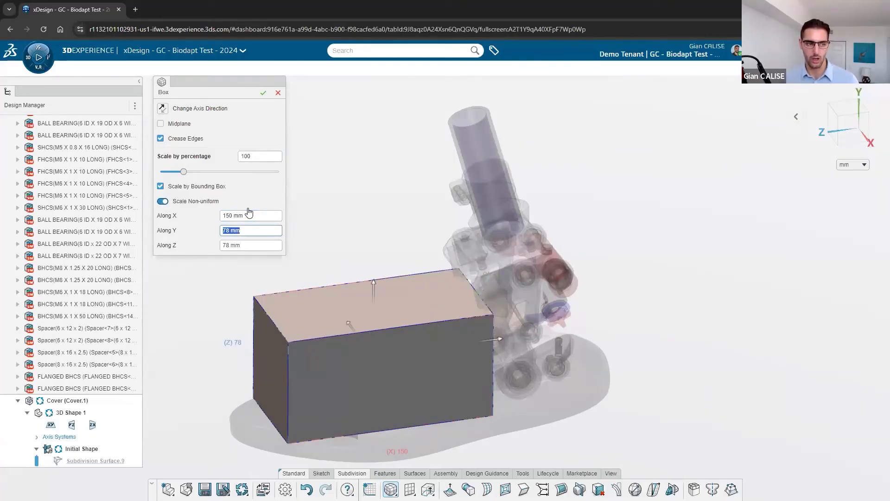
key(Tab)
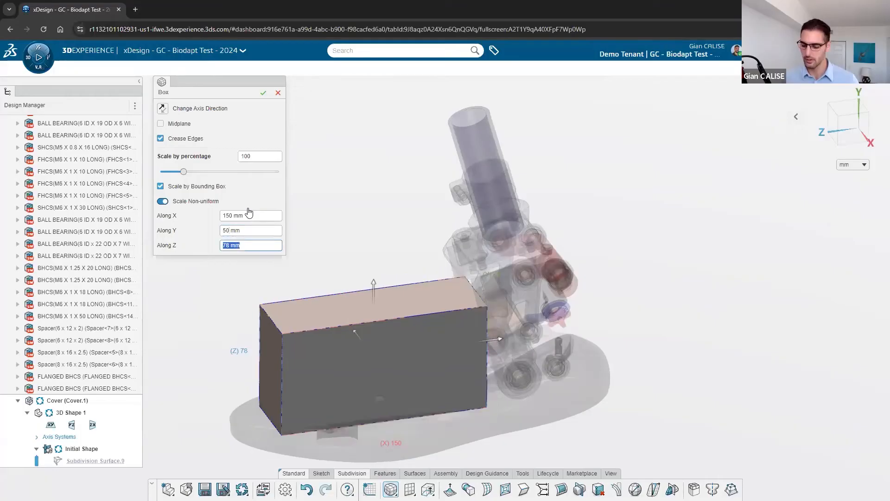
text(75 mm)
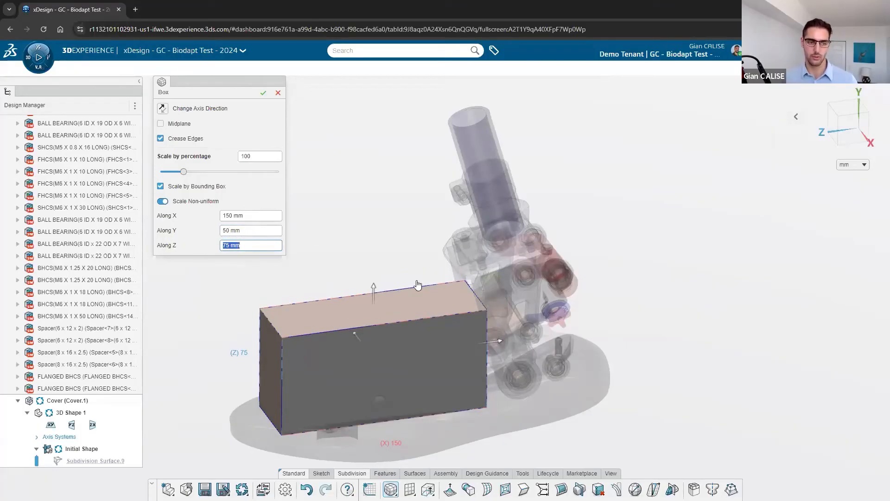
click(261, 96)
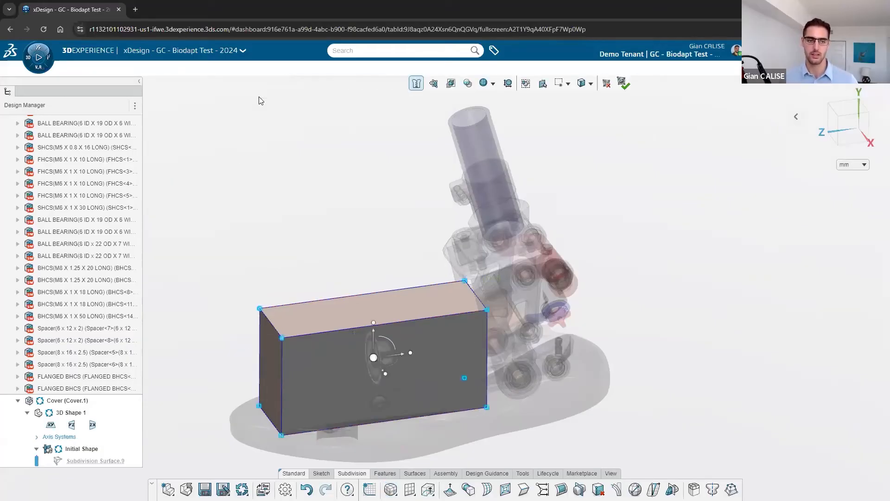
- Set a partial crease of about 98 on the box's two long top edges, front top edge and two front vertical edges
click(823, 143)
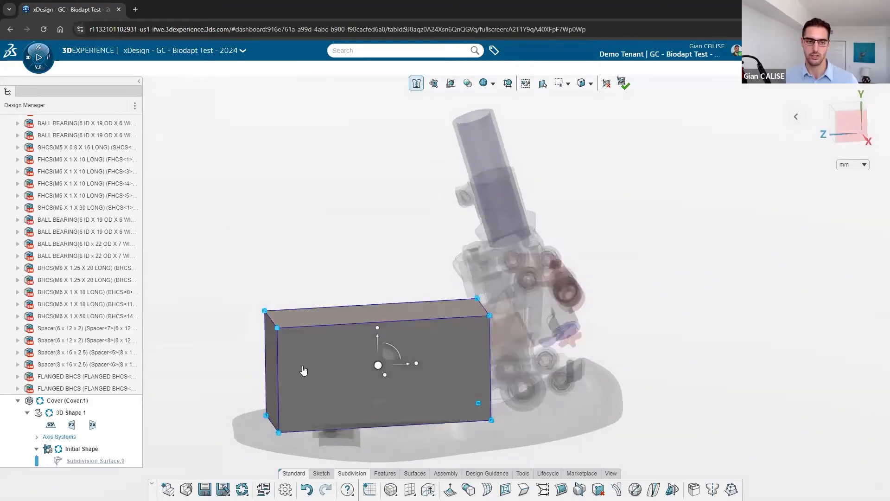
click(261, 306)
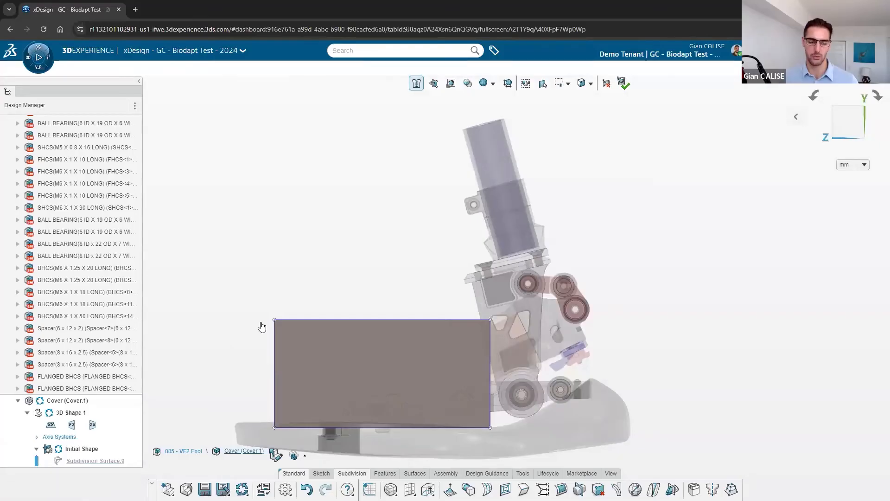
scroll(348, 388, down, 3)
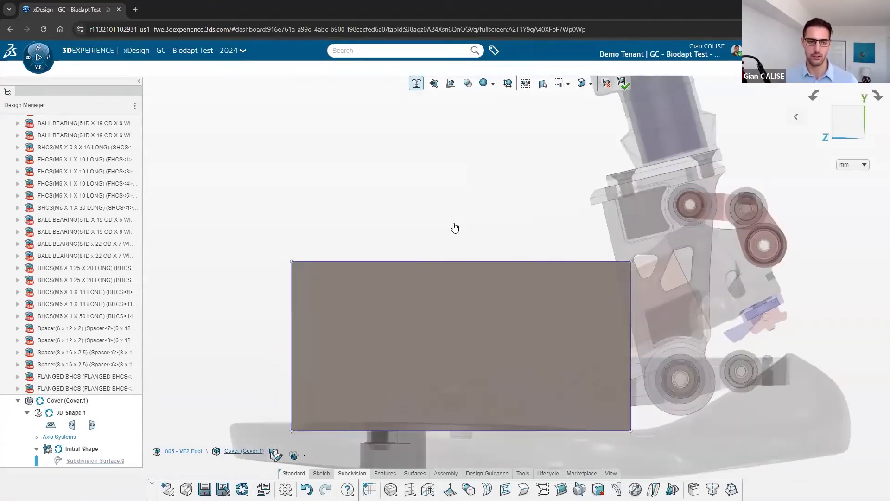
middle_drag(447, 223, 339, 302)
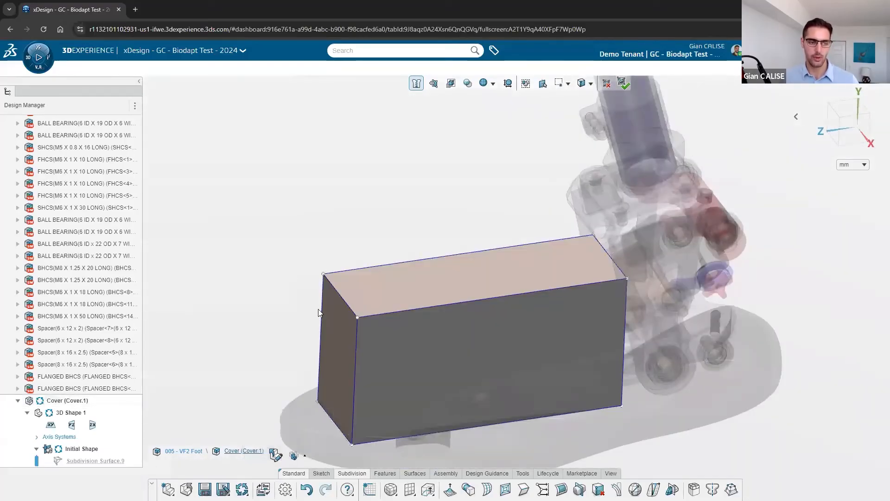
click(321, 309)
ctrl+click(346, 301)
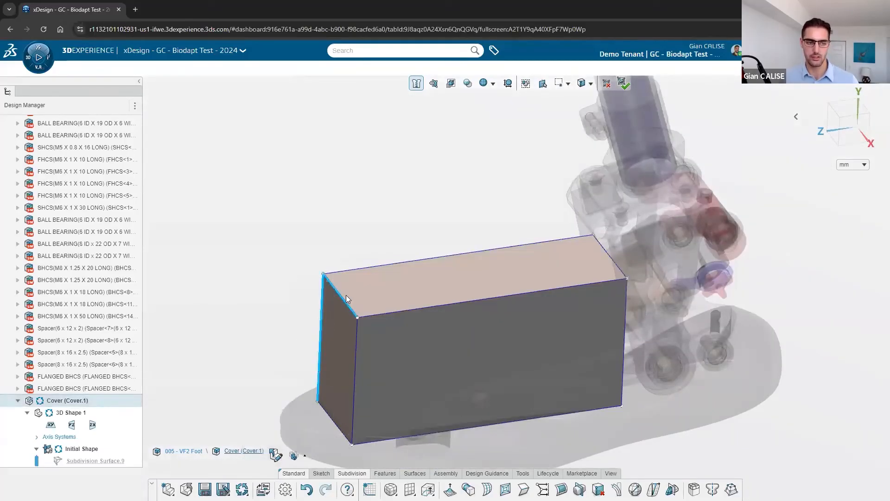
ctrl+click(354, 270)
ctrl+click(386, 313)
ctrl+click(356, 353)
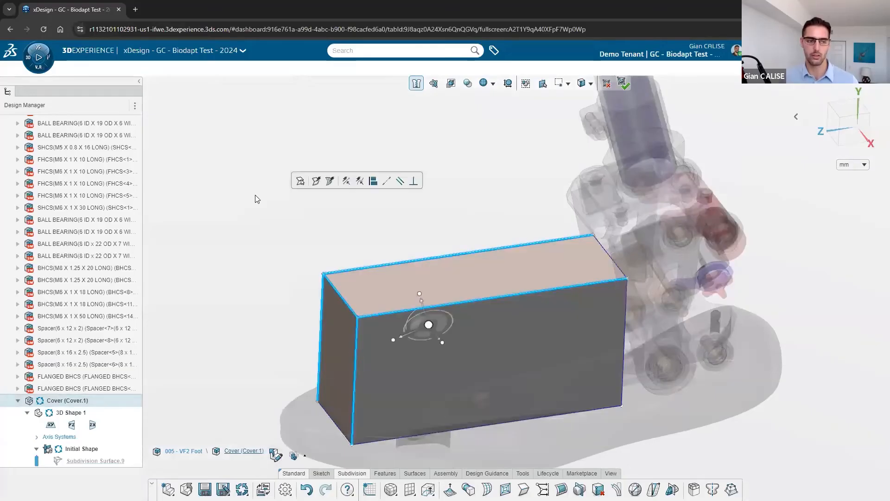
right_click(246, 194)
click(287, 196)
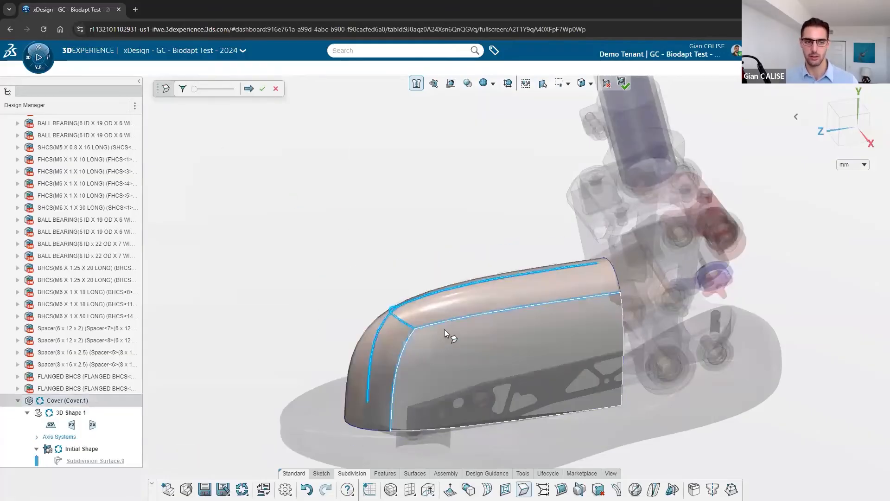
drag(195, 89, 235, 89)
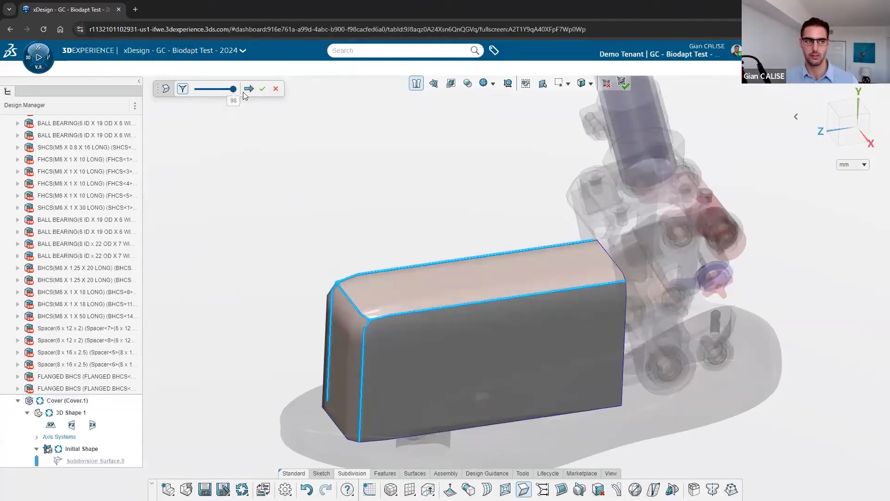
click(262, 88)
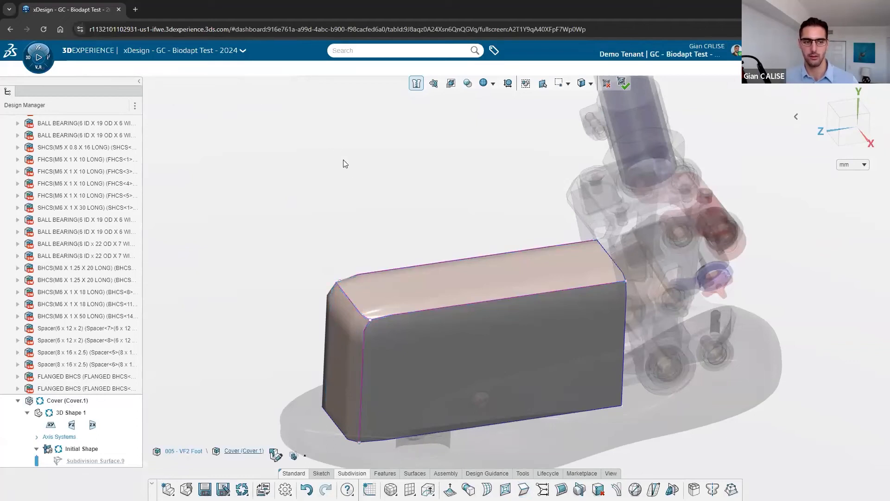
- Align the manipulator of the box's front top points to XYZ and lower them so the top slopes down toward the toe
click(856, 137)
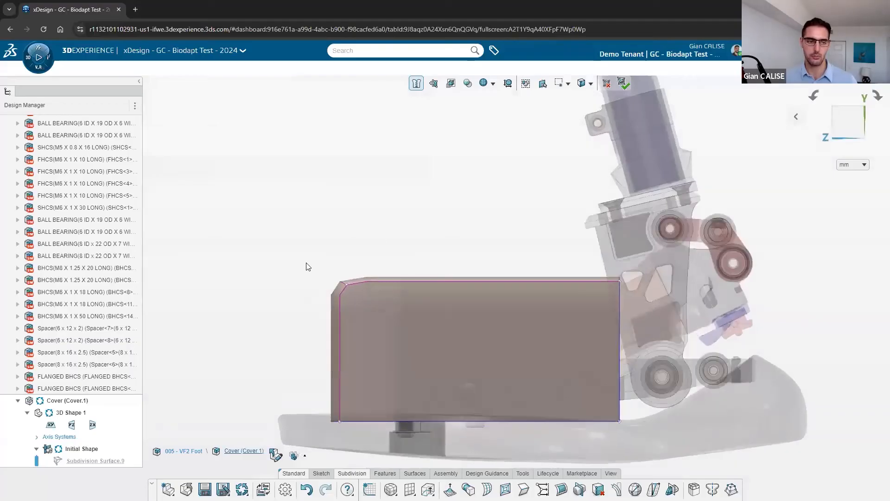
drag(371, 307, 369, 304)
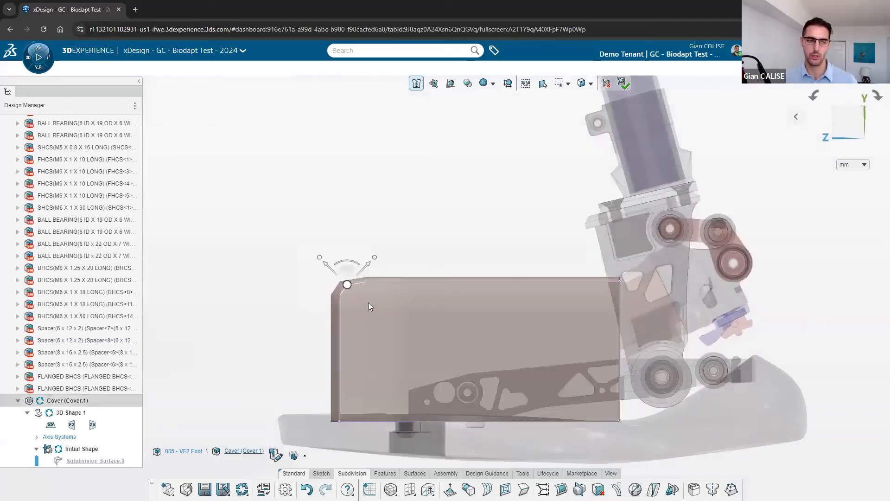
right_click(347, 289)
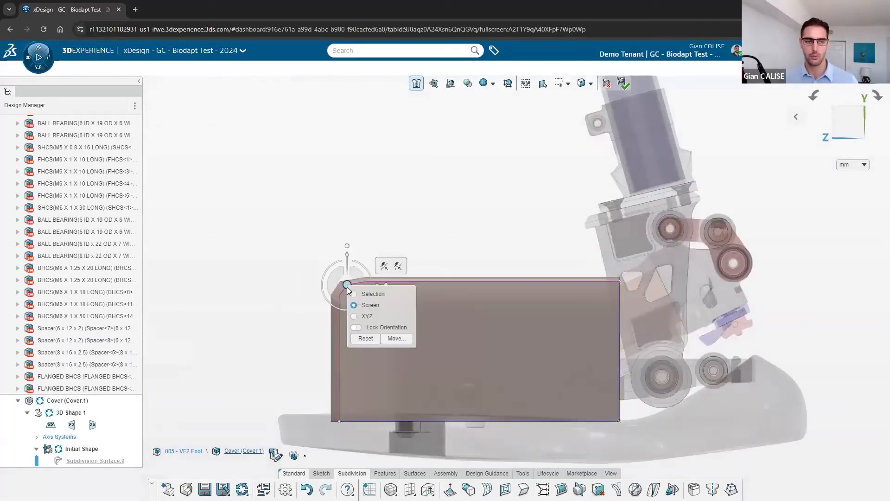
click(354, 316)
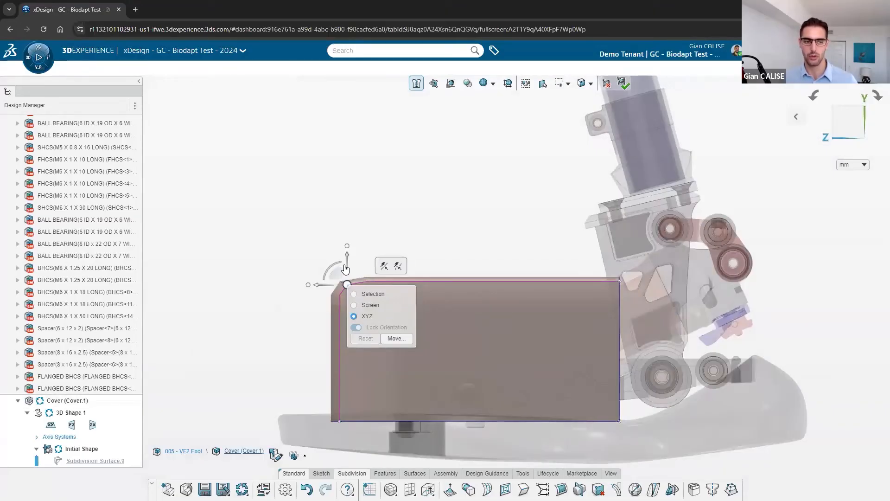
drag(346, 269, 336, 296)
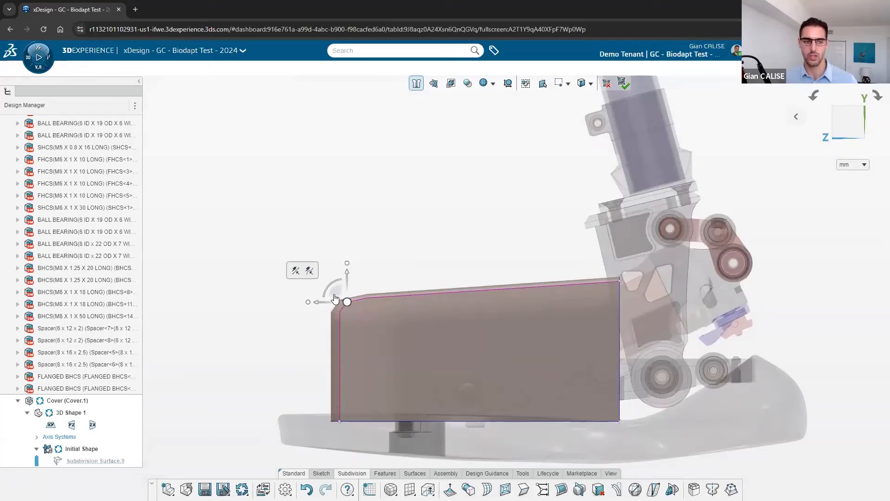
drag(349, 287, 349, 345)
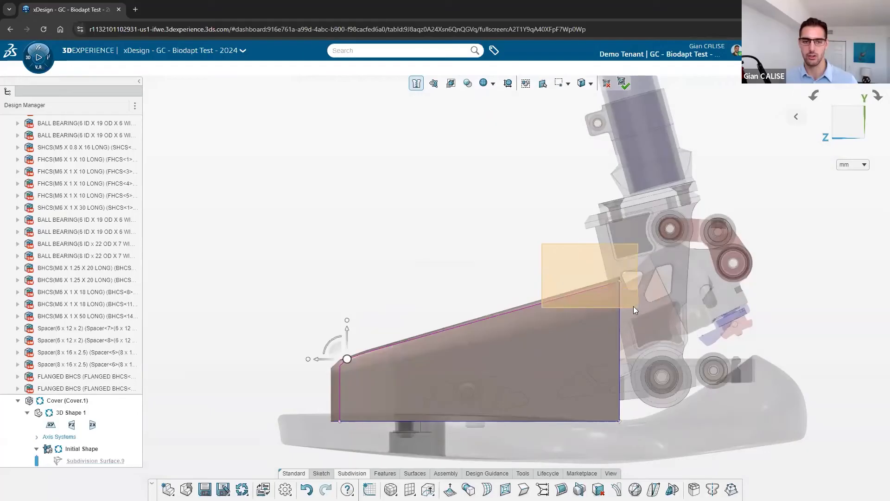
- Move the box's rear top points forward toward the toe to tilt the back face, and enter a precise offset of .25
click(620, 281)
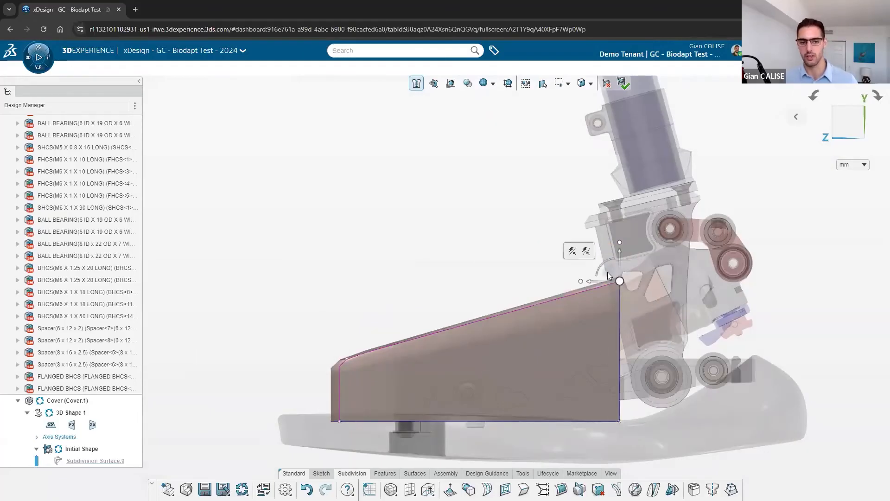
drag(603, 286, 572, 237)
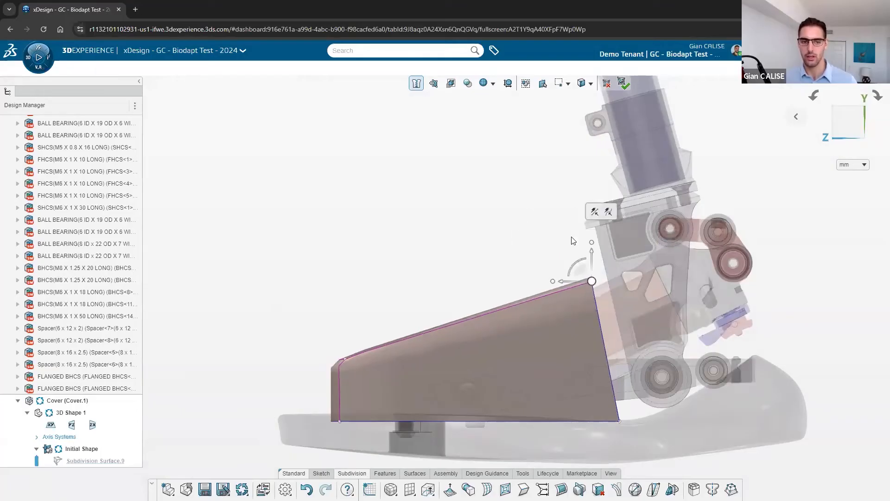
drag(571, 281, 589, 234)
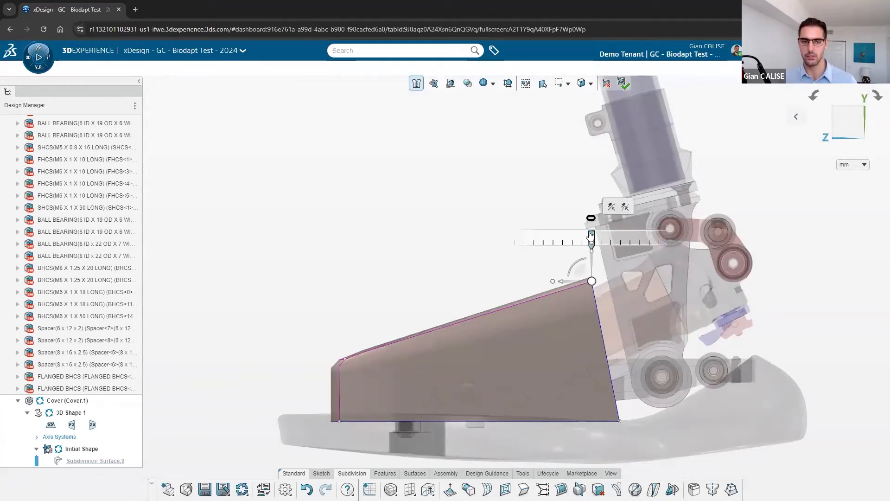
click(591, 218)
text(.25)
key(Return)
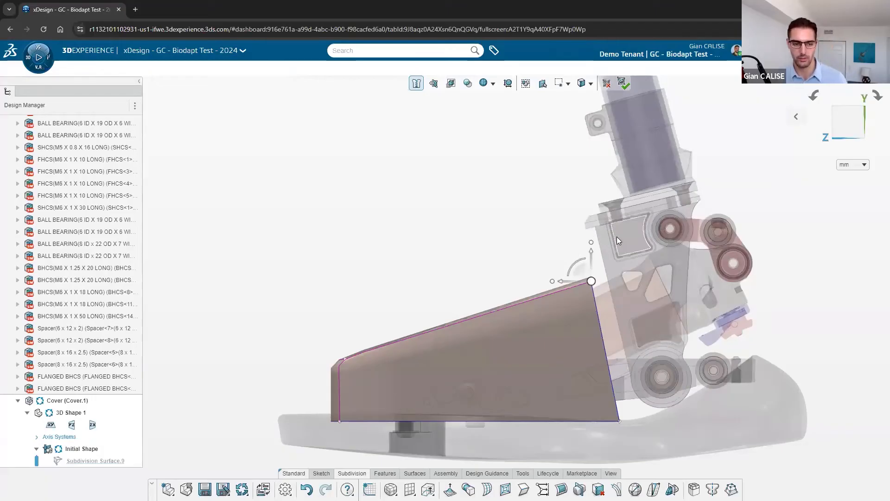
- Insert an edge loop across the middle of the box, starting from its long top side edge
middle_drag(476, 289, 555, 370)
scroll(553, 366, up, 3)
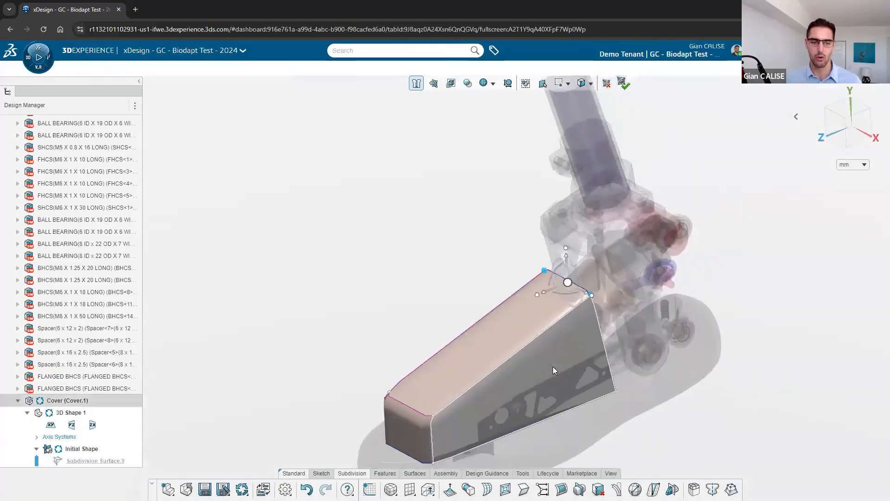
scroll(529, 368, down, 4)
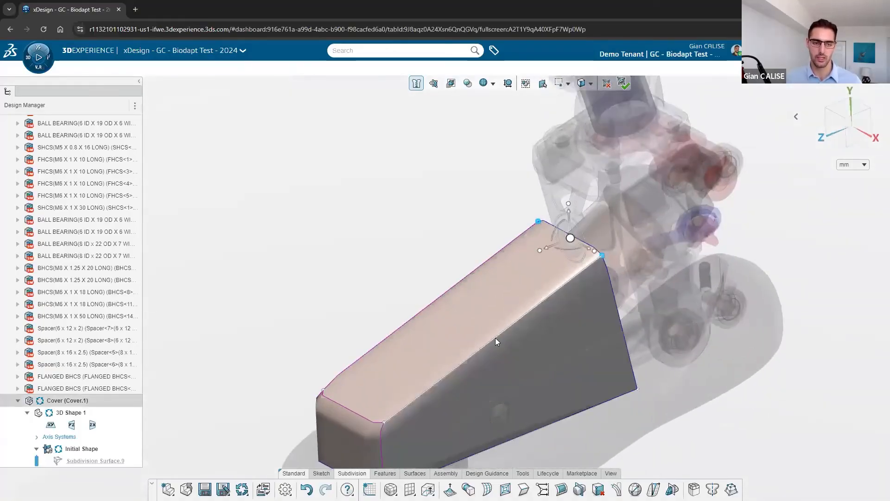
click(495, 338)
click(549, 314)
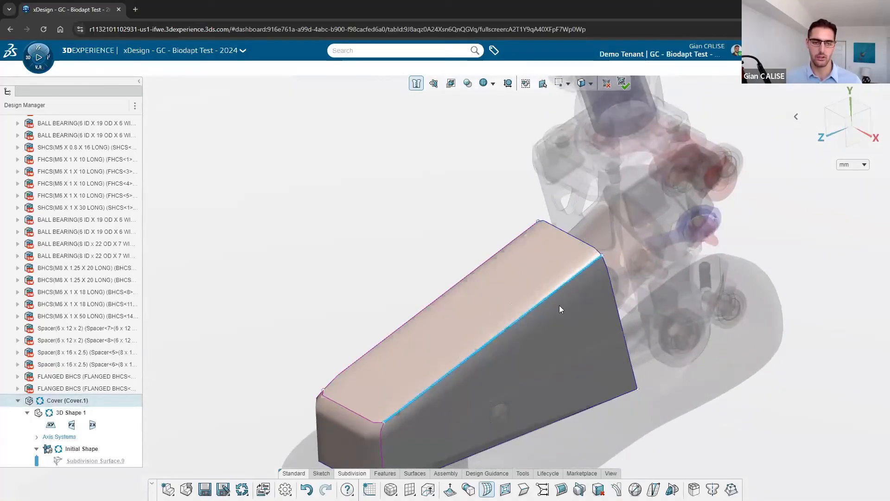
- Raise the top points of the middle edge loop in the side view so the cover's top profile curves upward
click(856, 127)
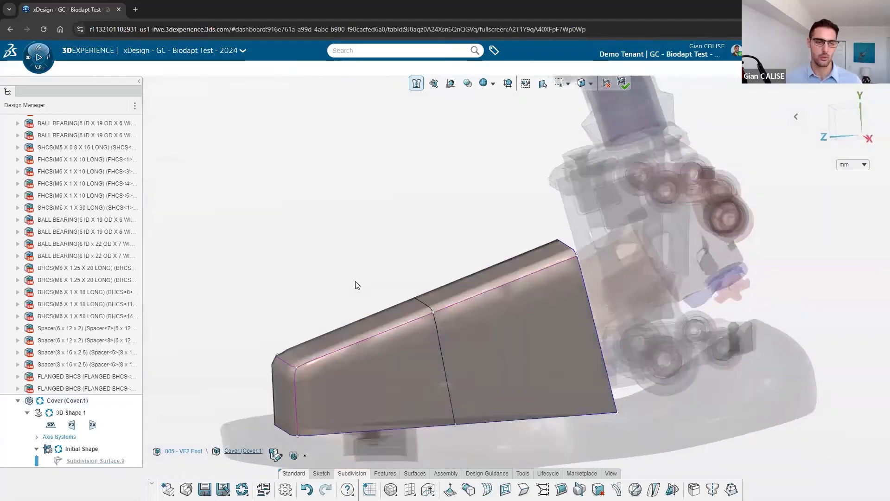
scroll(354, 284, up, 3)
scroll(341, 296, down, 4)
click(476, 288)
drag(486, 280, 485, 268)
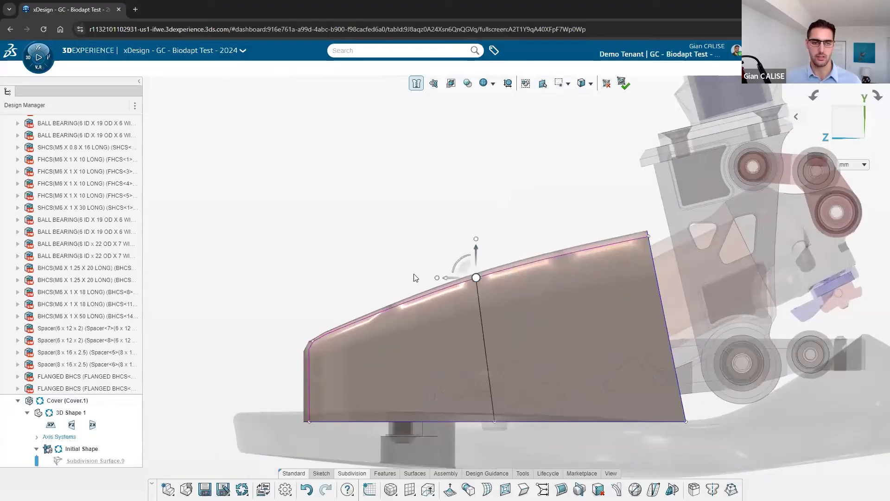
- Lower the cover's front top points in the side view so the top profile drops further toward the toe
drag(284, 305, 349, 380)
drag(326, 327, 327, 353)
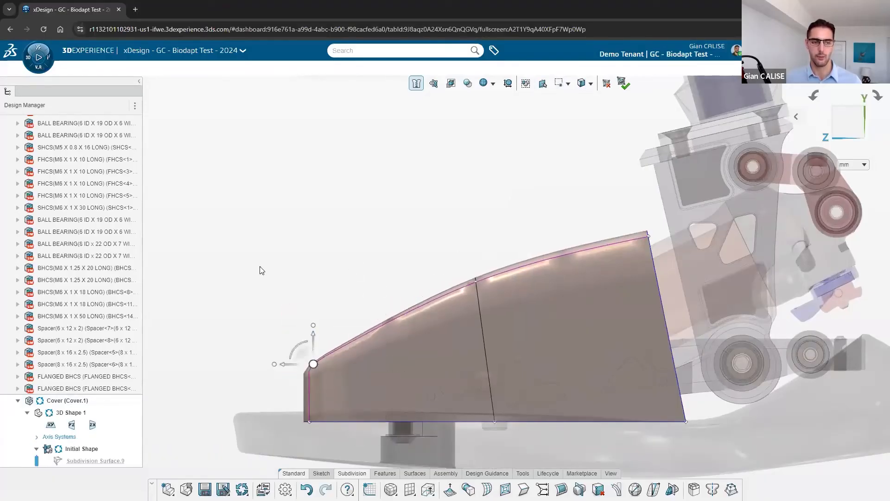
- Inset the two top faces of the cover together, and insert another edge loop around the inset through its corner edge
middle_drag(501, 236, 452, 371)
click(455, 353)
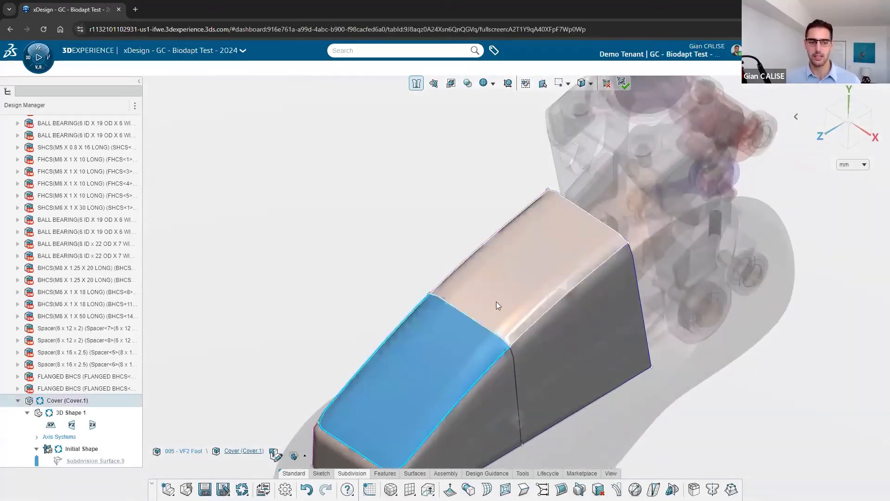
click(494, 304)
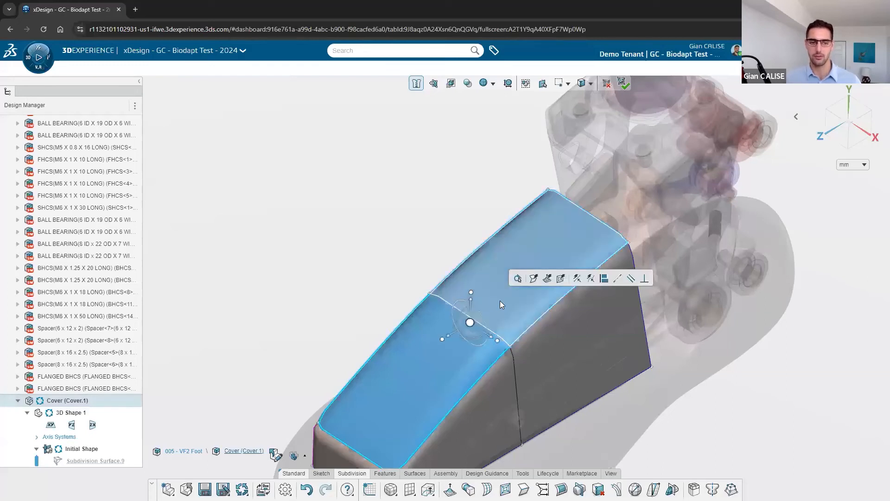
click(561, 278)
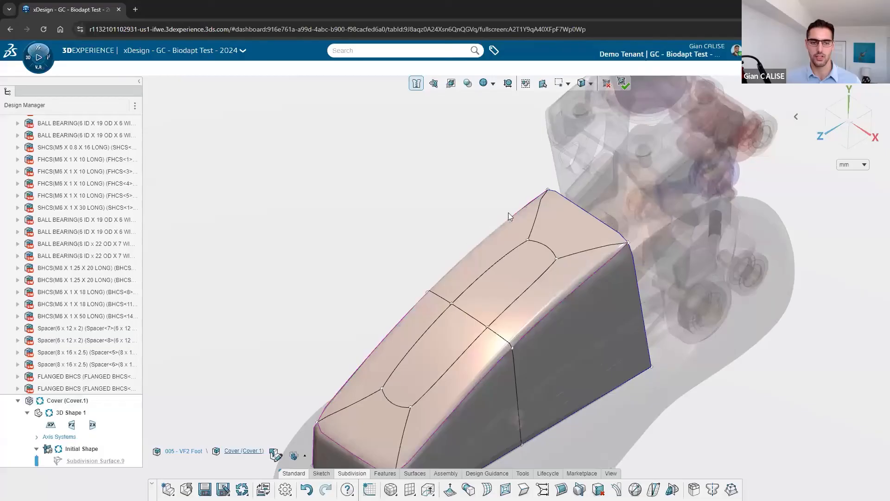
click(588, 251)
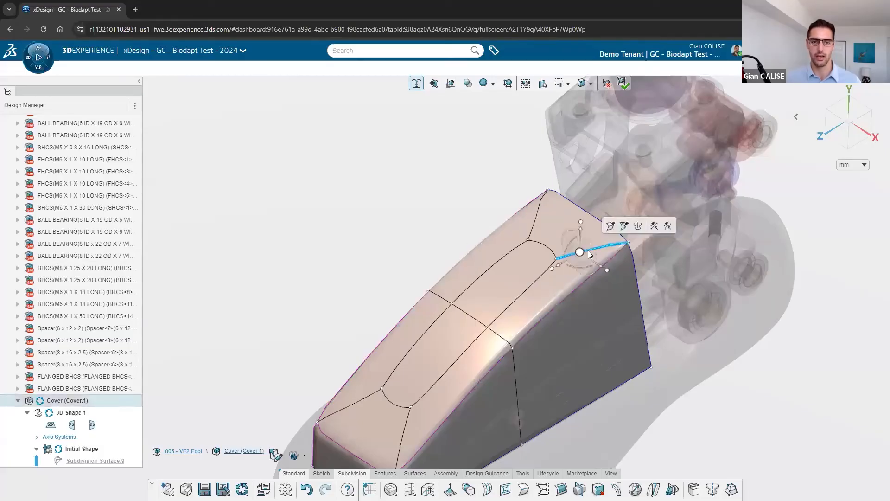
click(624, 226)
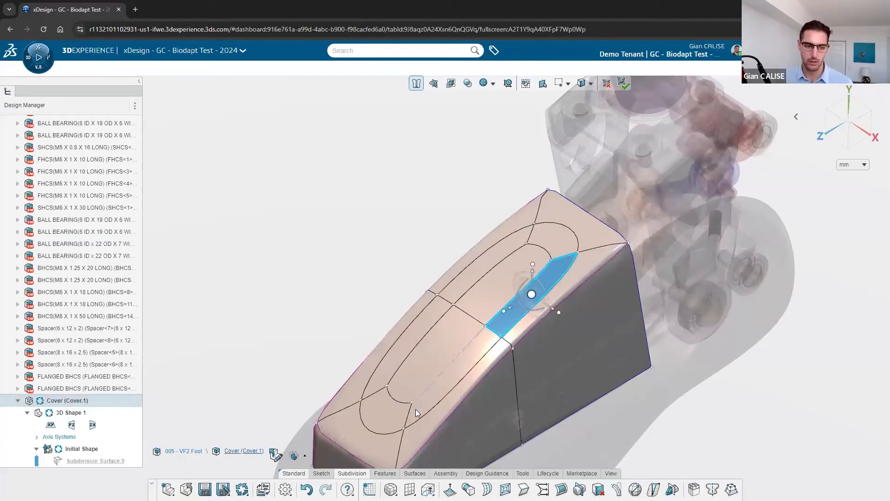
- Apply a full crease to the ring of faces between the two top loops and to the four corner edges
double_click(532, 294)
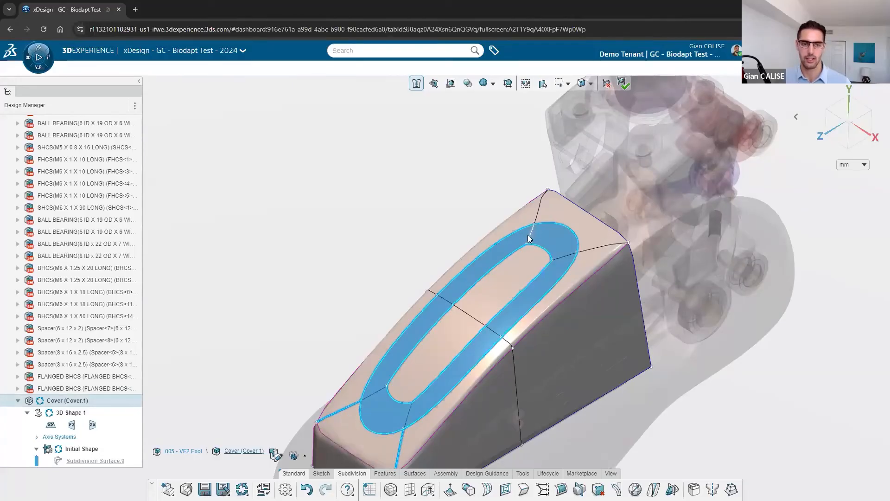
click(538, 216)
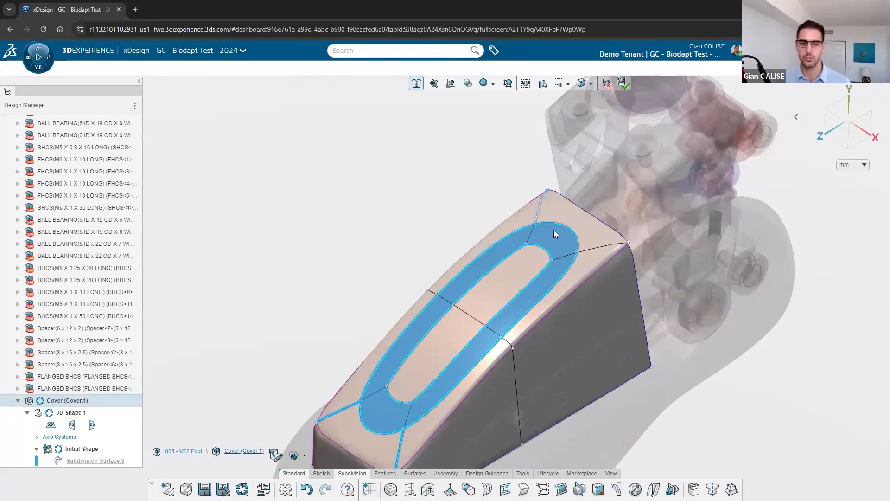
click(591, 248)
right_drag(252, 197, 295, 194)
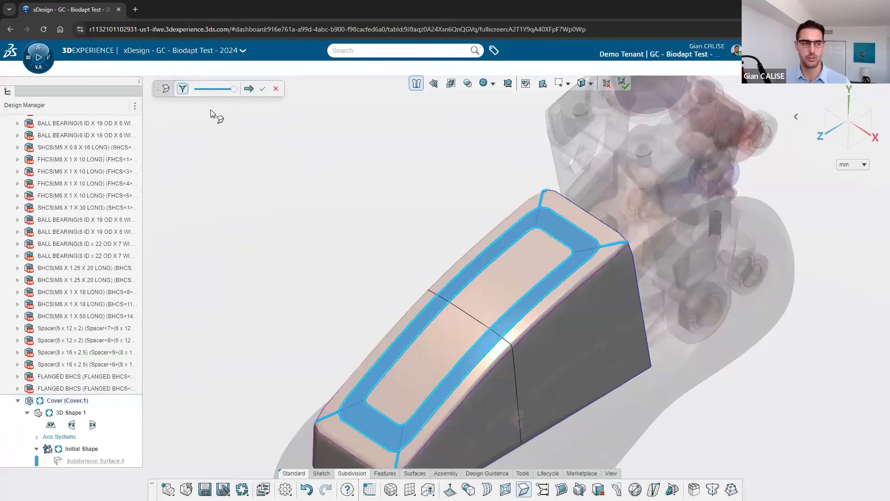
click(262, 89)
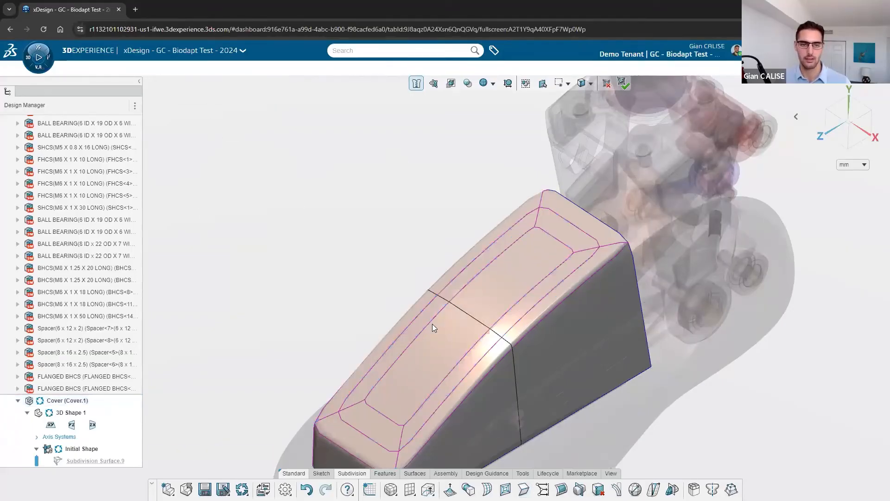
- Select the outer creased edge loop on top and raise it to form a rim around a recessed panel
double_click(370, 436)
middle_drag(452, 308, 377, 301)
scroll(469, 307, up, 2)
drag(469, 307, 473, 293)
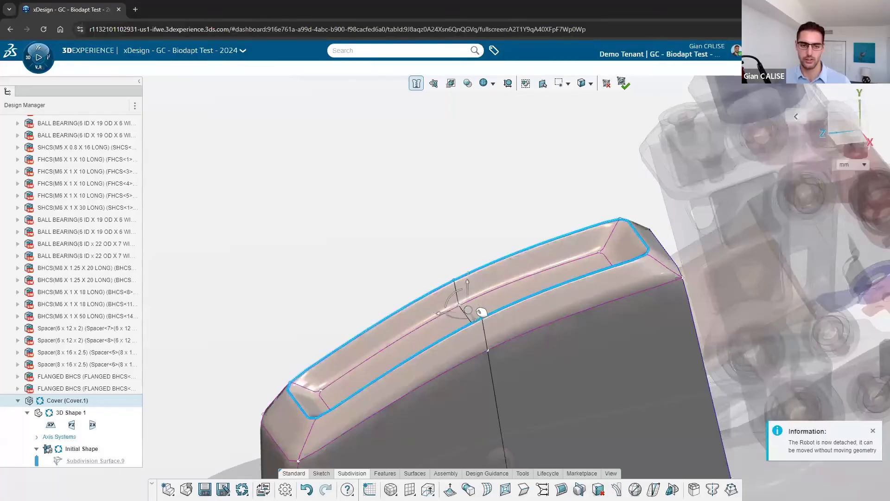
- Place the manipulator on the rim's rear edge, rotate the rim in the side view to lift its toe end, and lower it slightly
click(640, 236)
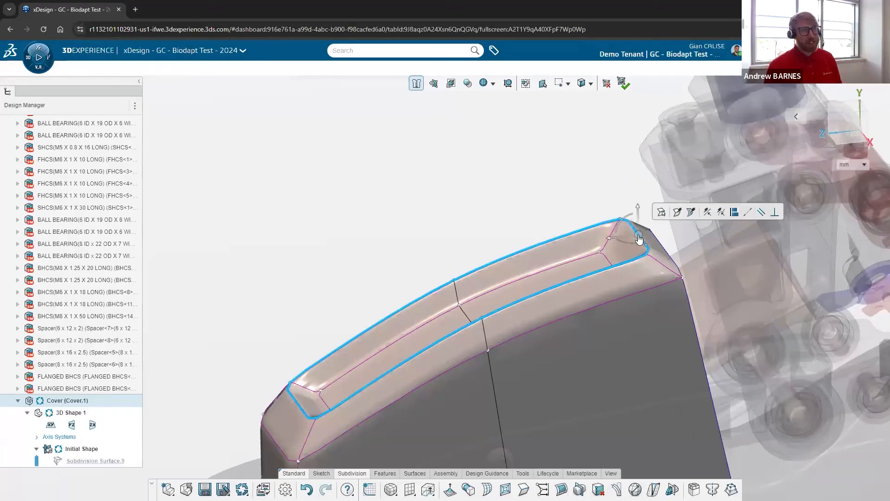
click(638, 237)
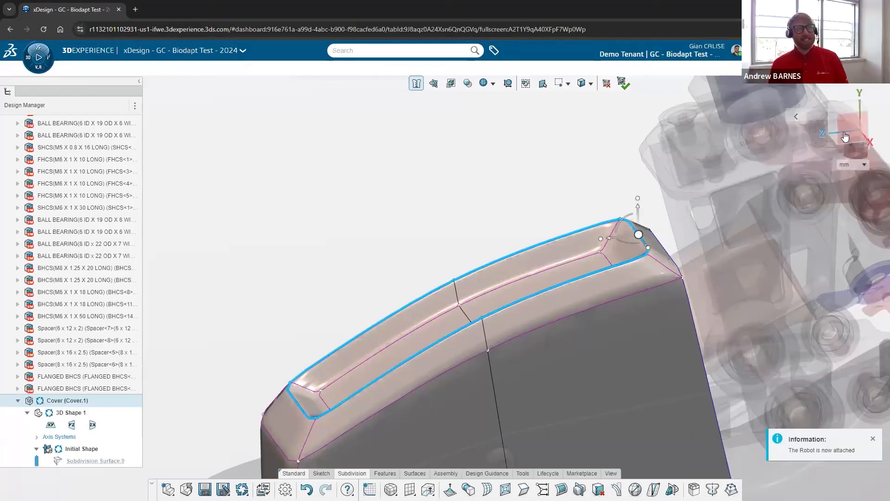
click(845, 136)
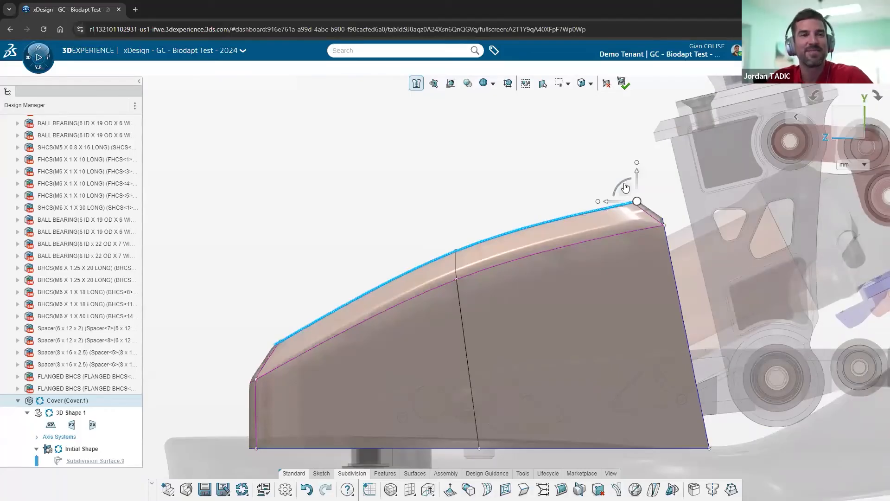
drag(625, 188, 634, 190)
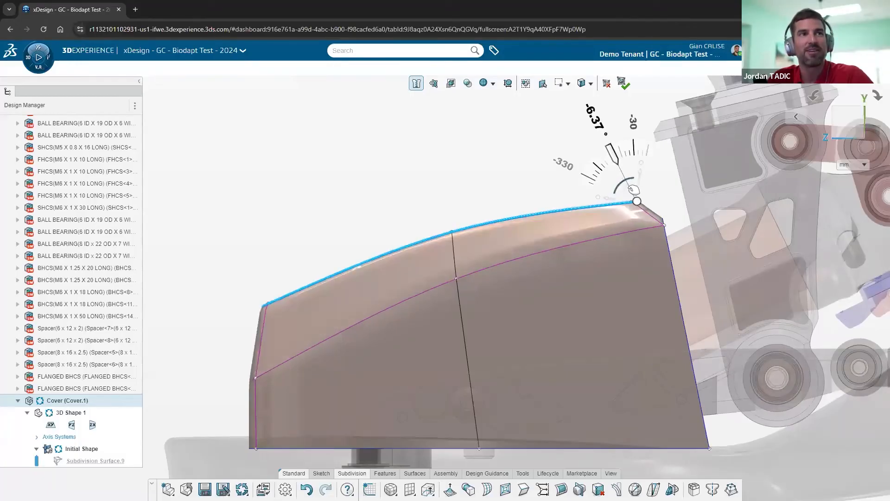
drag(634, 190, 632, 190)
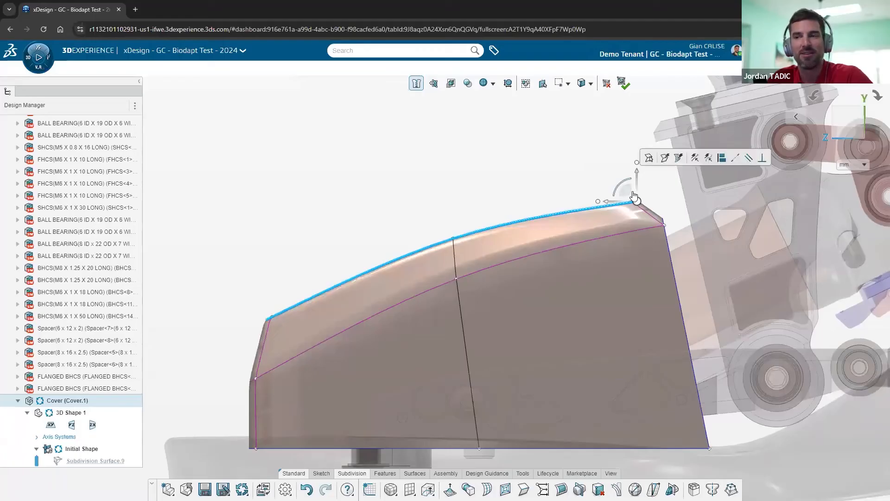
drag(636, 200, 639, 202)
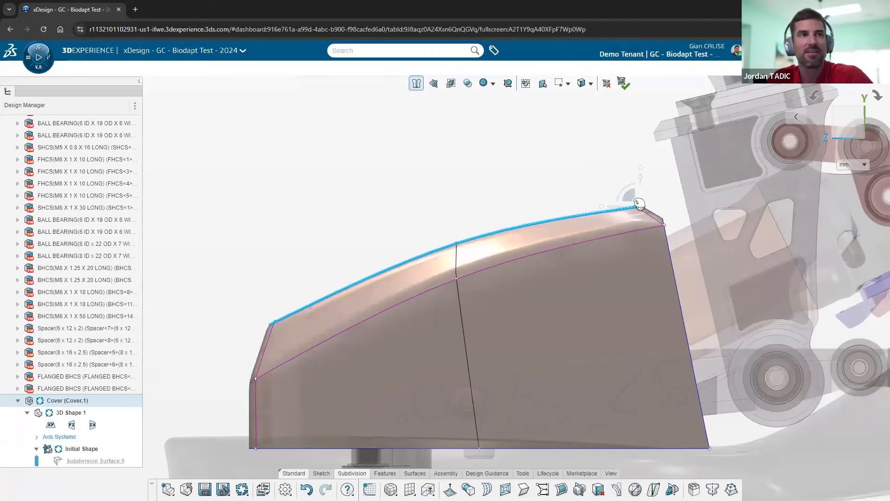
click(563, 183)
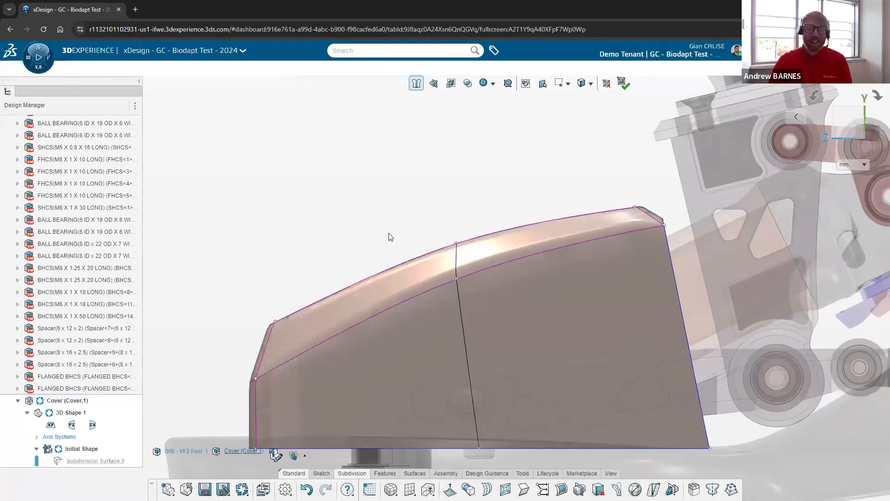
- Scale the recess's front wall narrower across the width so the rim tapers toward the toe
scroll(393, 260, down, 3)
scroll(392, 271, up, 2)
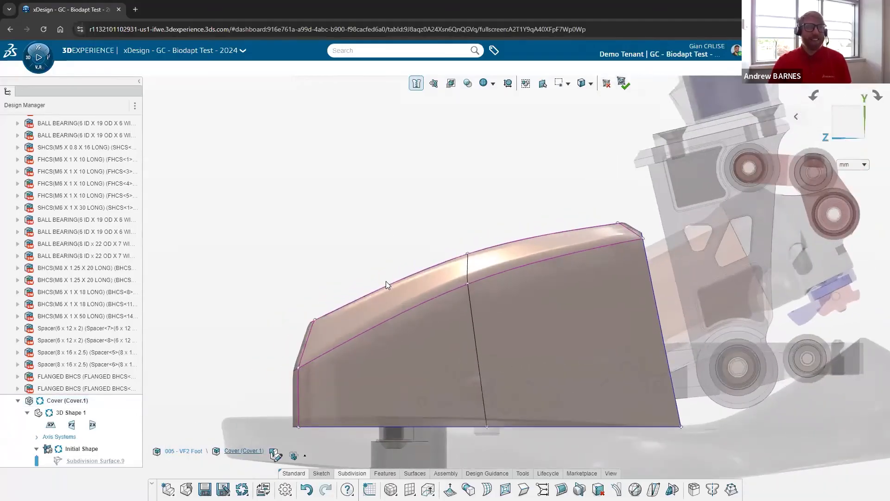
middle_drag(354, 272, 412, 292)
scroll(413, 292, down, 2)
scroll(307, 285, up, 3)
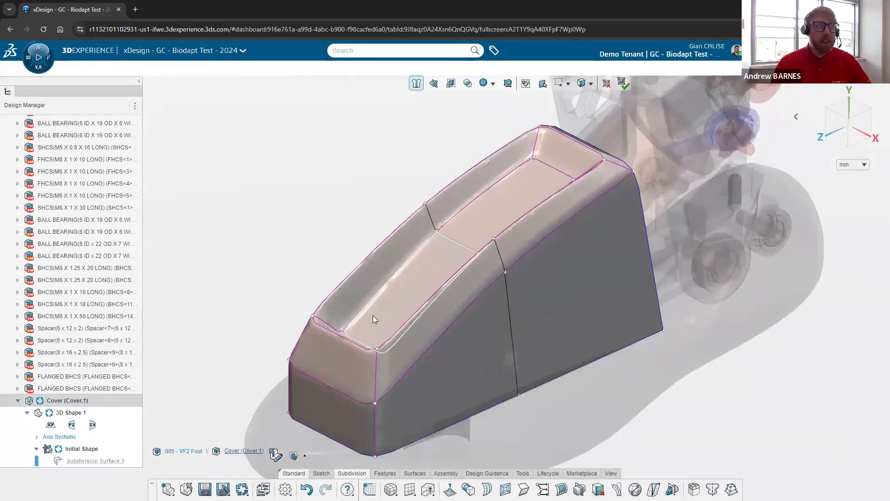
click(373, 316)
middle_drag(373, 316, 364, 371)
click(331, 342)
drag(358, 370, 348, 360)
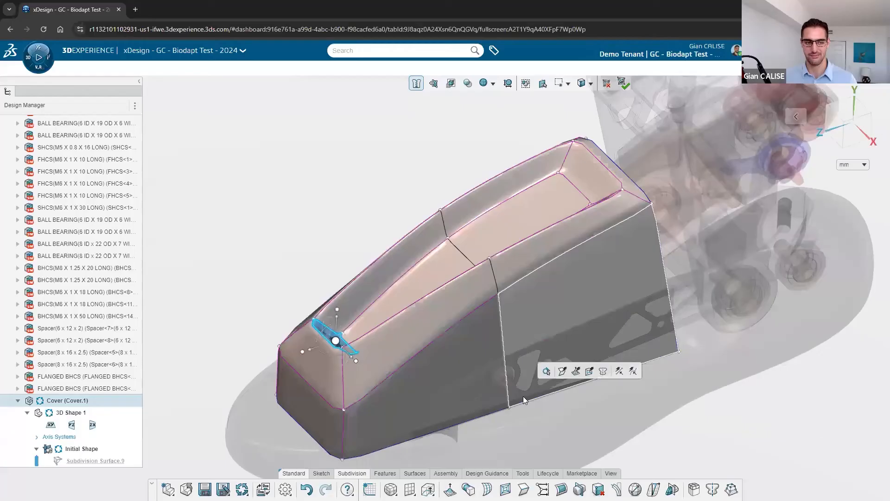
click(280, 261)
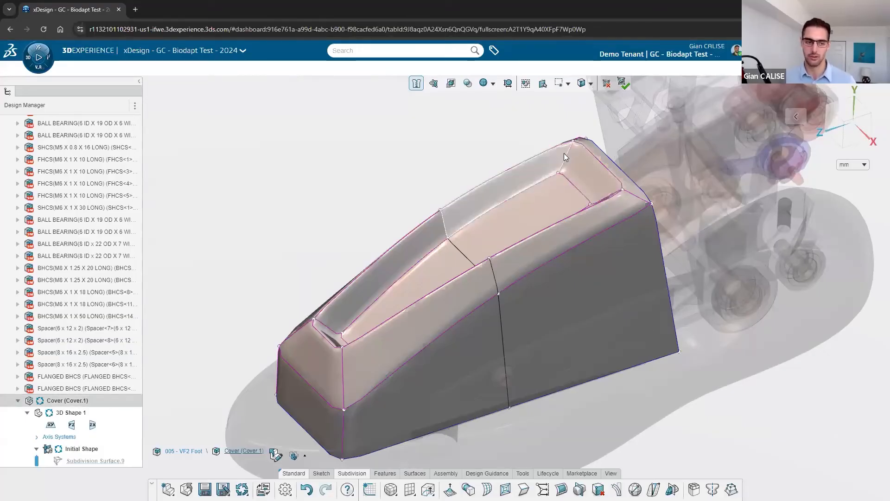
- Run a draft analysis on the cover with the zx plane as pull direction and an angle of 1 deg
scroll(335, 342, up, 4)
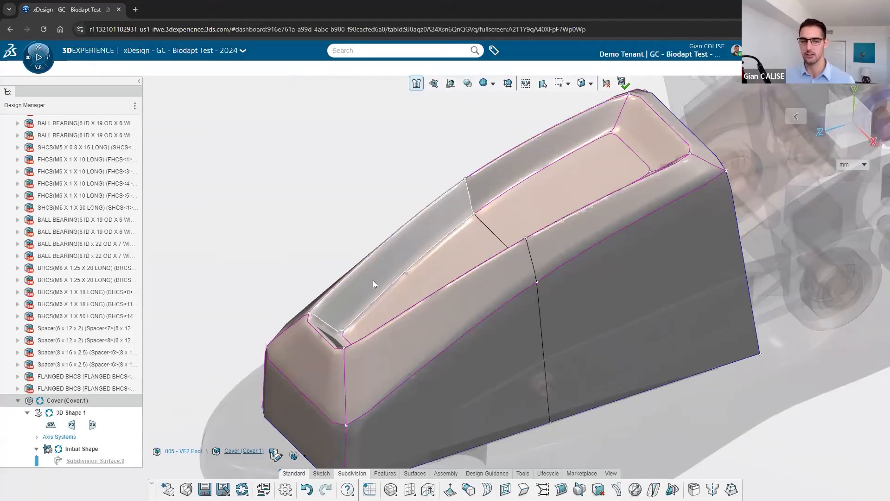
scroll(551, 327, down, 3)
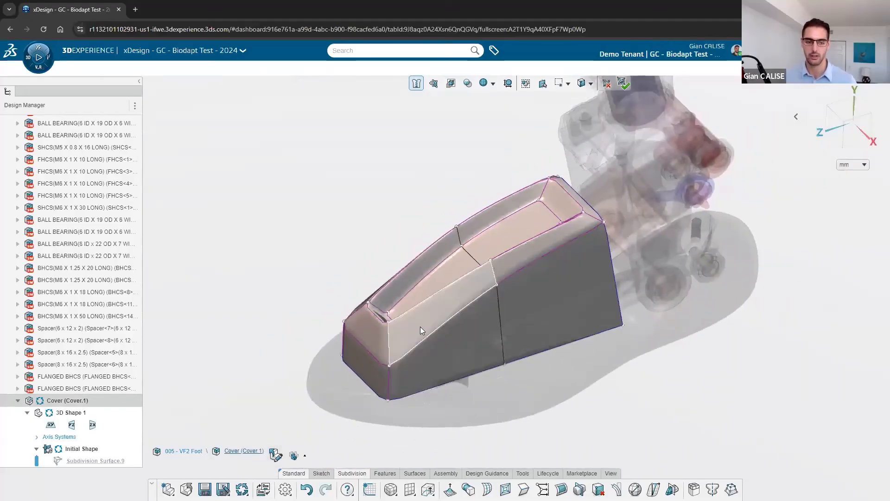
scroll(420, 330, up, 2)
click(524, 473)
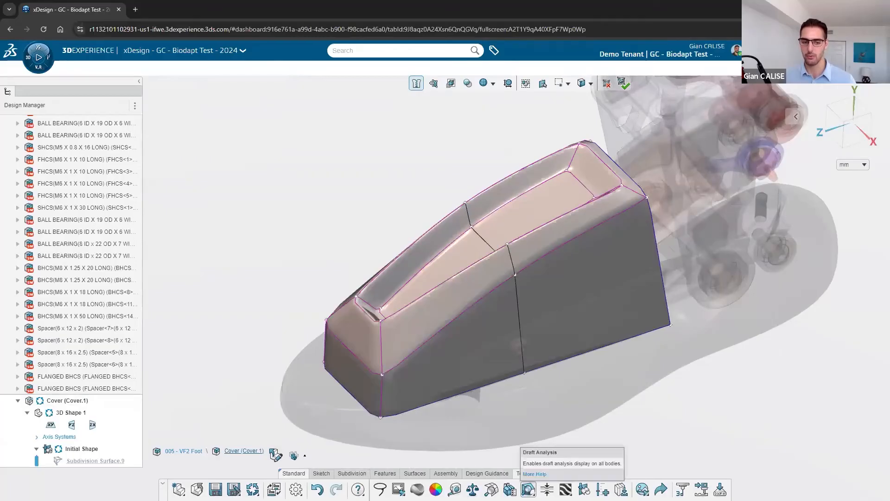
click(528, 489)
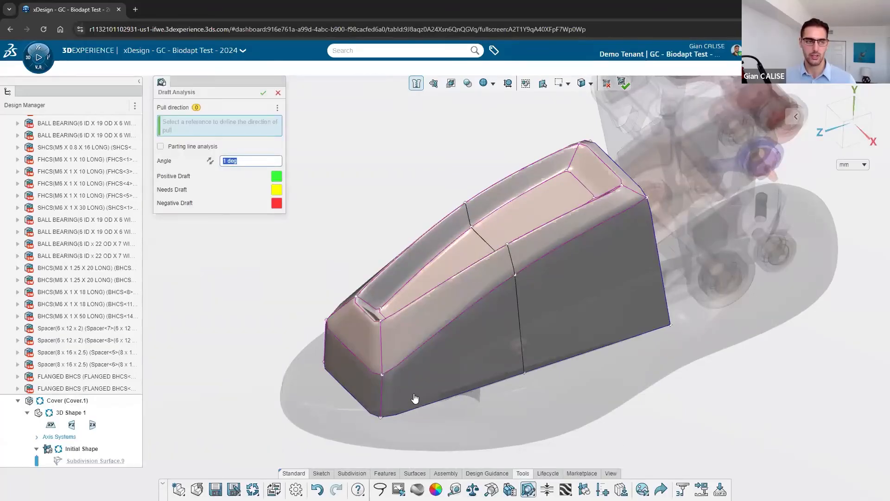
click(93, 429)
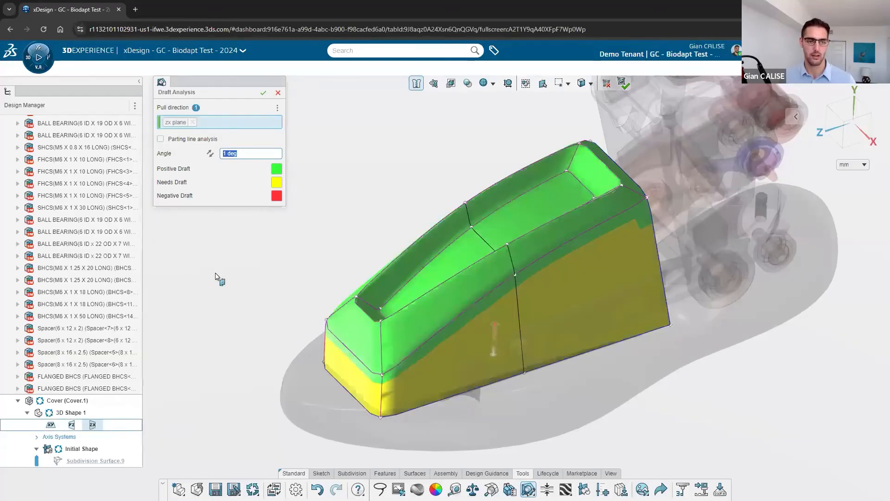
click(263, 94)
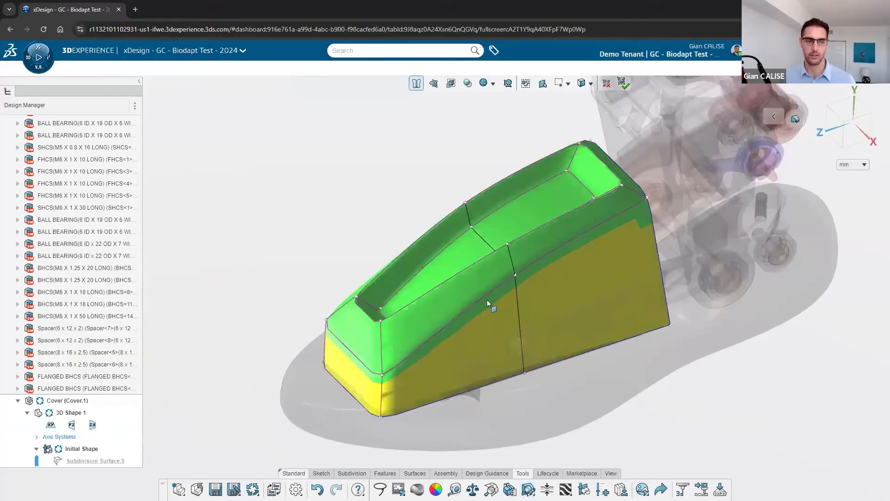
- Select the full bottom edge loop of the cover and scale it slightly outward in width and length to add draft to the walls
click(488, 386)
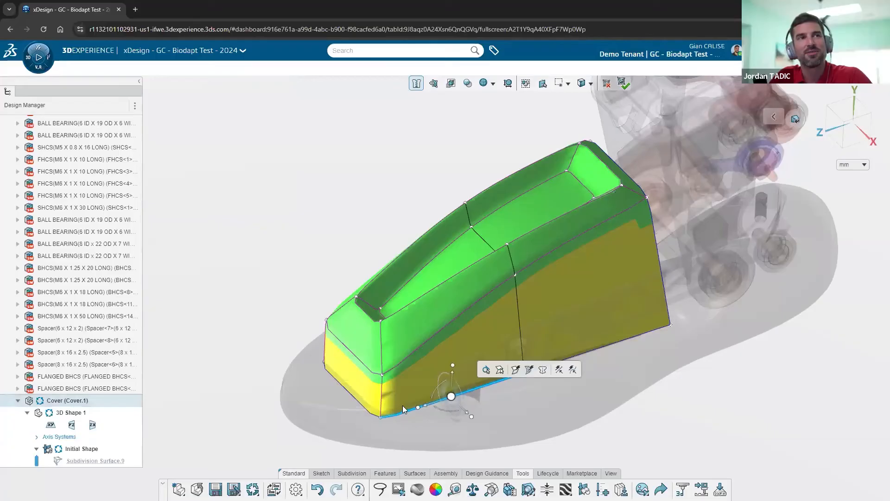
click(344, 385)
click(478, 404)
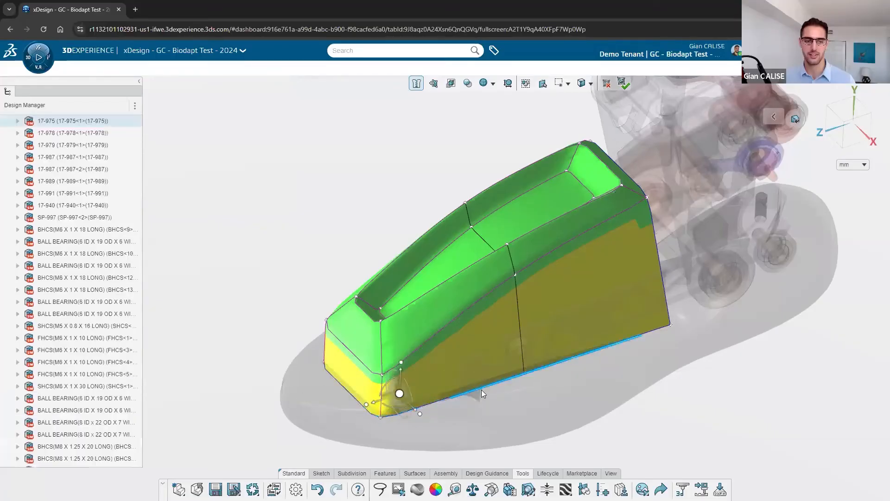
click(465, 391)
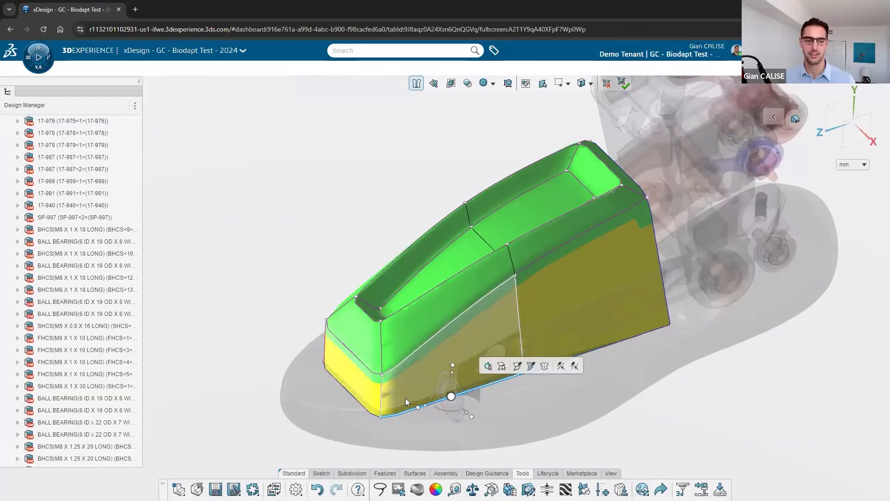
double_click(373, 412)
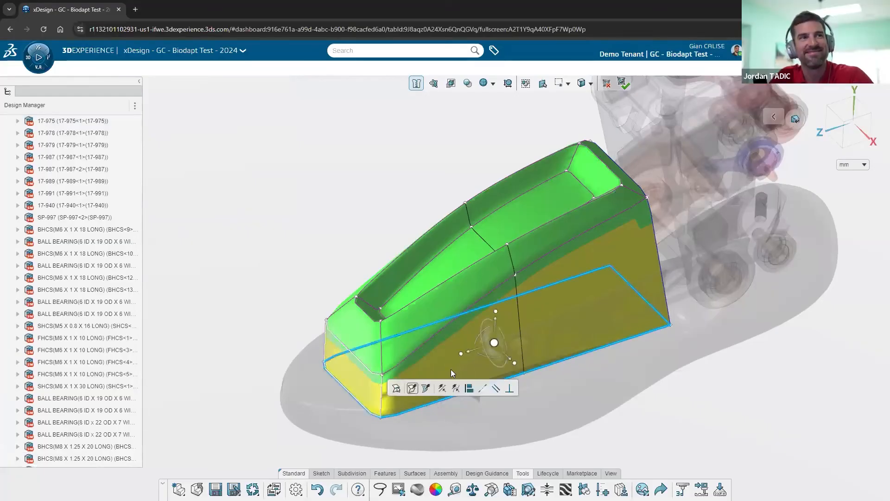
drag(514, 365, 518, 370)
drag(460, 354, 459, 355)
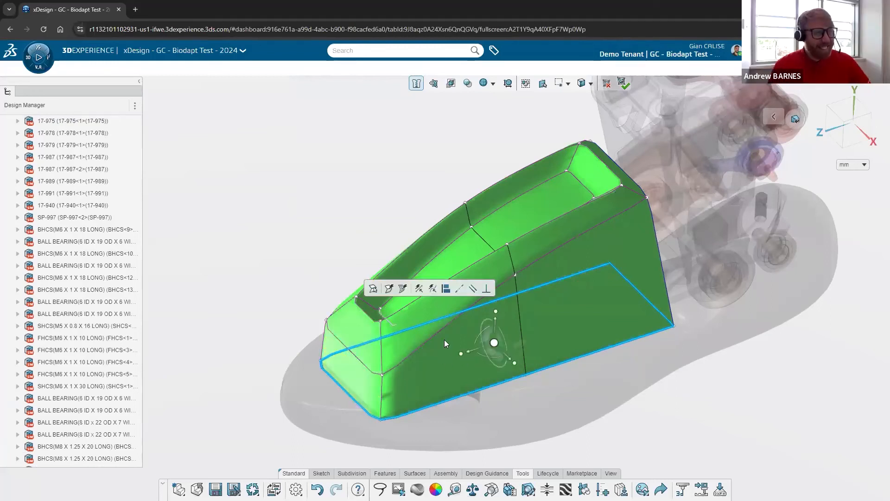
click(343, 204)
- Leave the subdivision edit and return to the cover's Knit Surface.9 in the feature tree
middle_drag(452, 226, 467, 268)
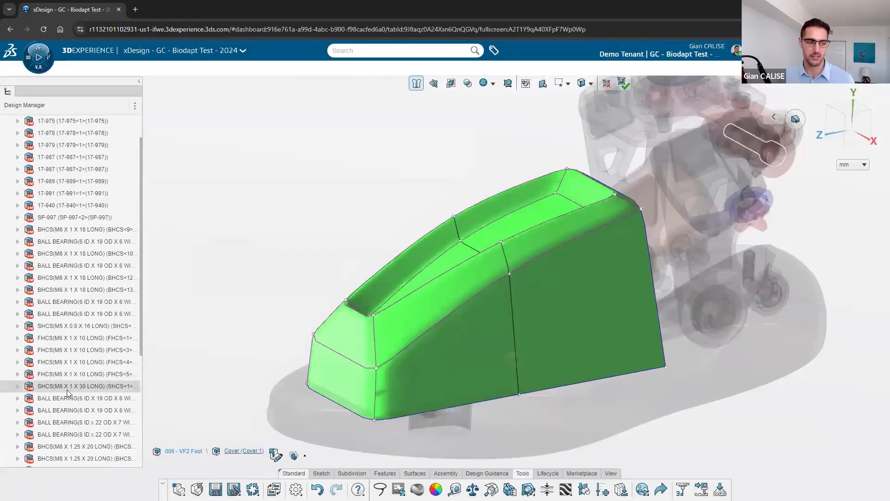
scroll(67, 390, down, 4)
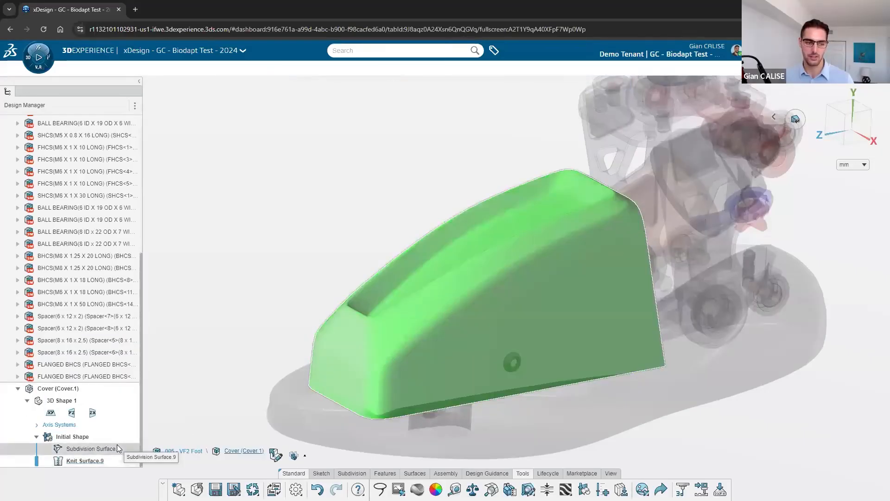
- Turn off the draft analysis display and copy Subdivision Surface.9
click(798, 120)
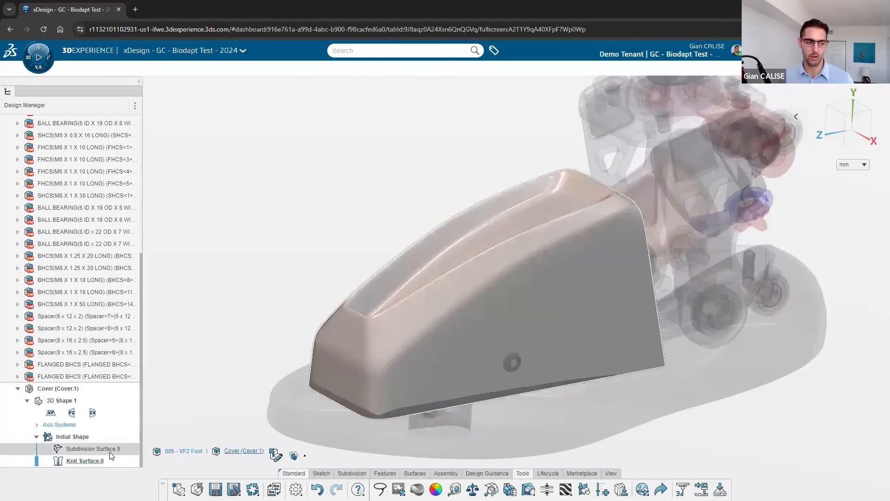
click(109, 452)
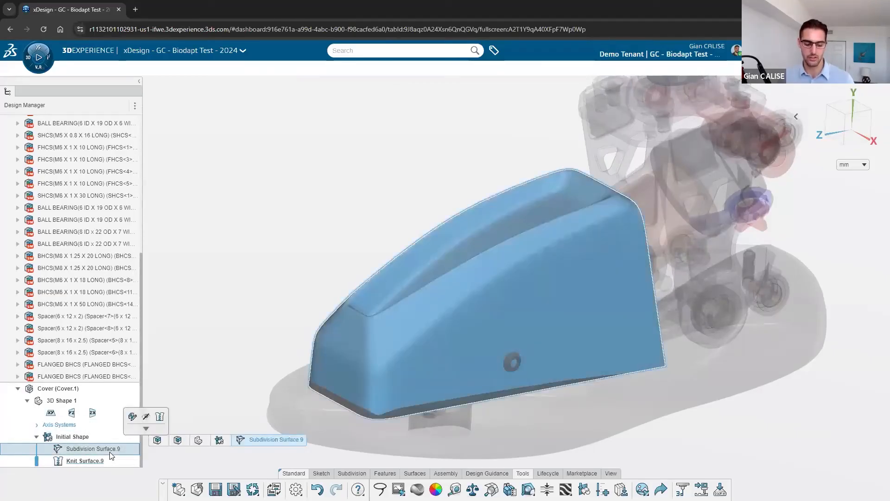
key(Escape)
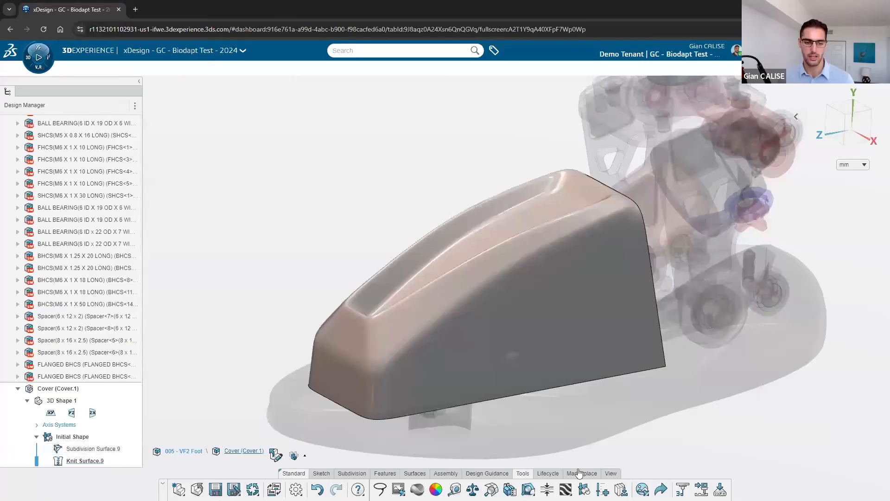
- Insert a new ordered geometrical set in the Cover and rename it New Concept
click(584, 490)
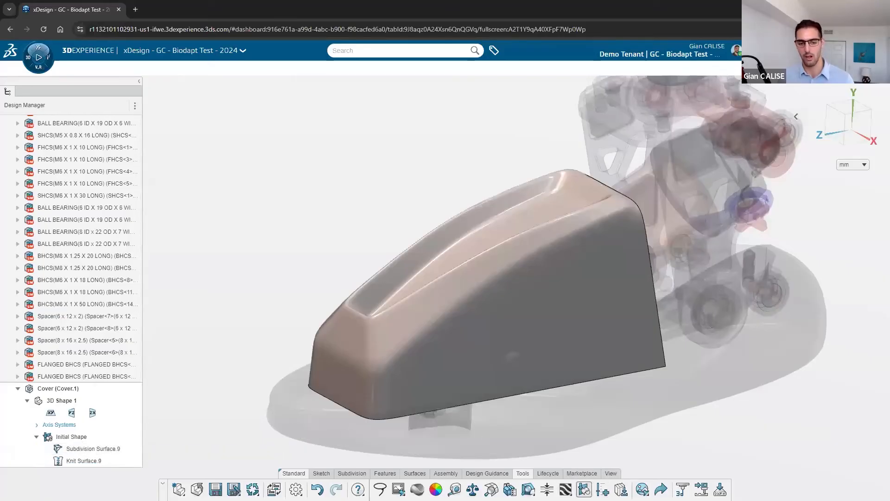
scroll(61, 440, down, 1)
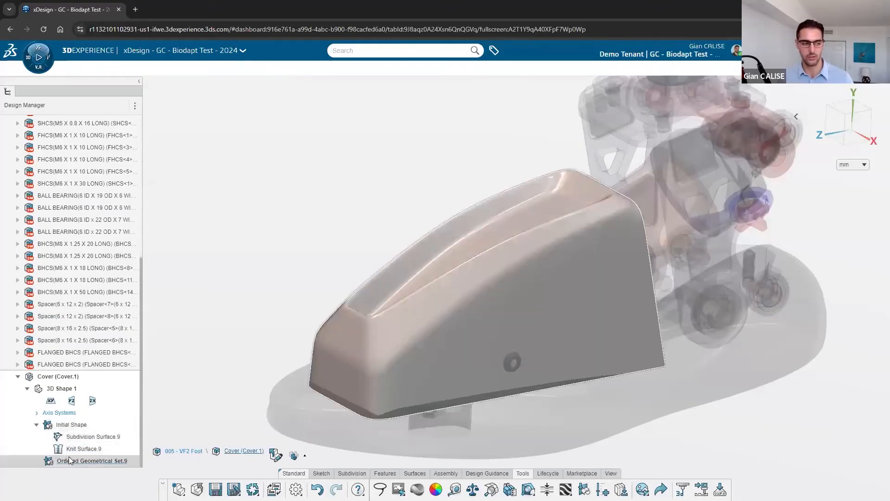
click(71, 462)
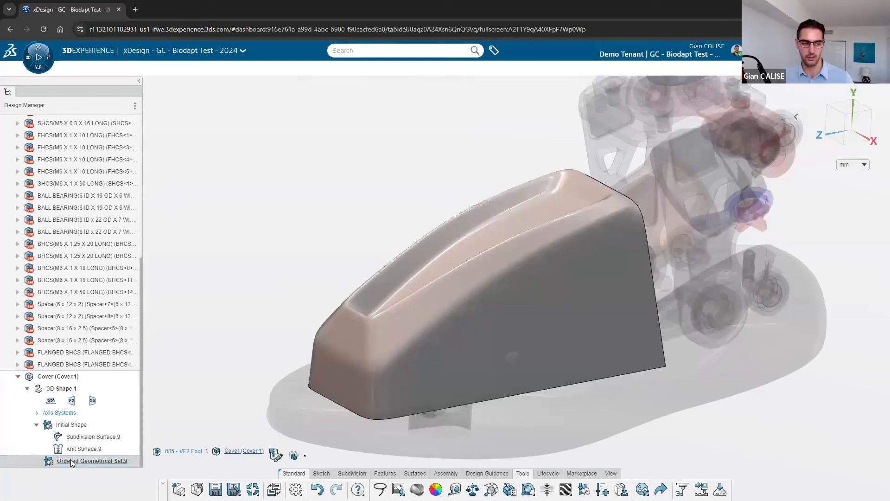
click(110, 458)
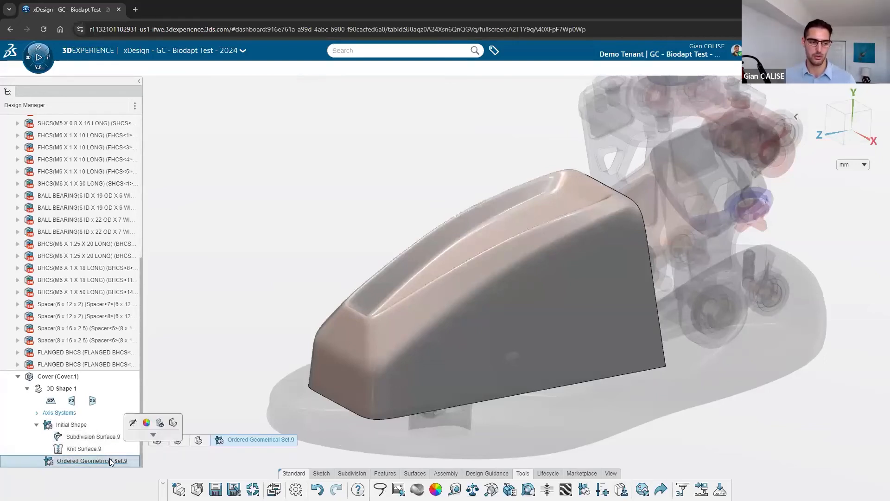
click(110, 459)
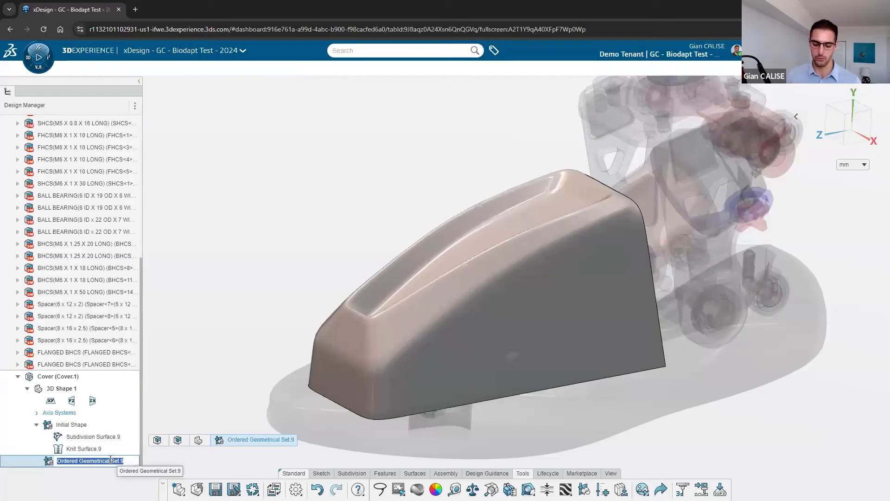
text(New.)
text(Conce)
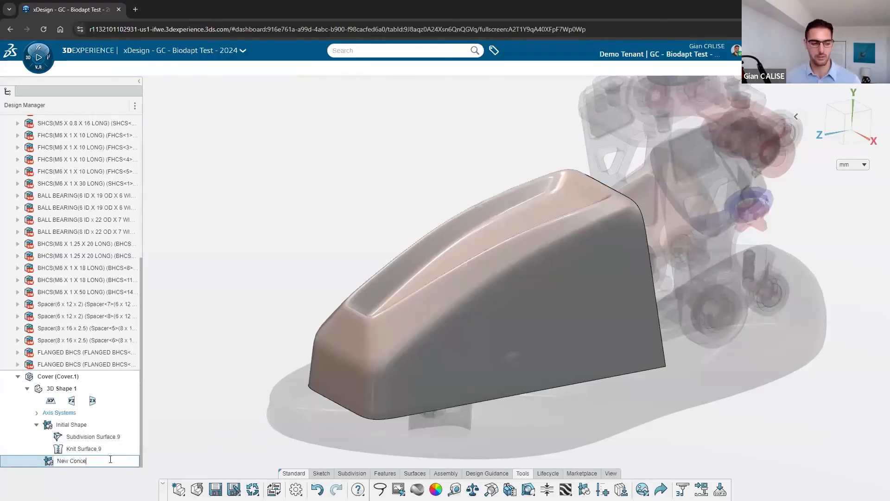
text(pt)
key(Return)
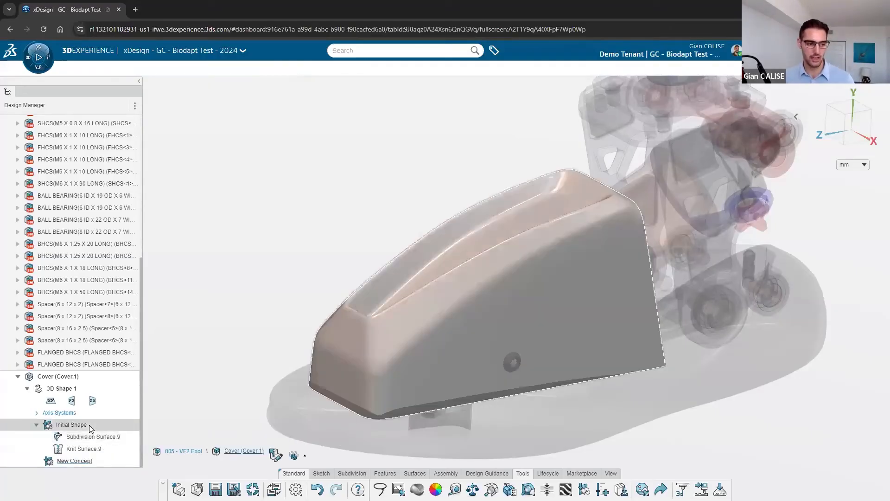
- Hide the Initial Shape set and paste the copied subdivision surface in place into New Concept at 100 percent scale
click(89, 425)
click(124, 360)
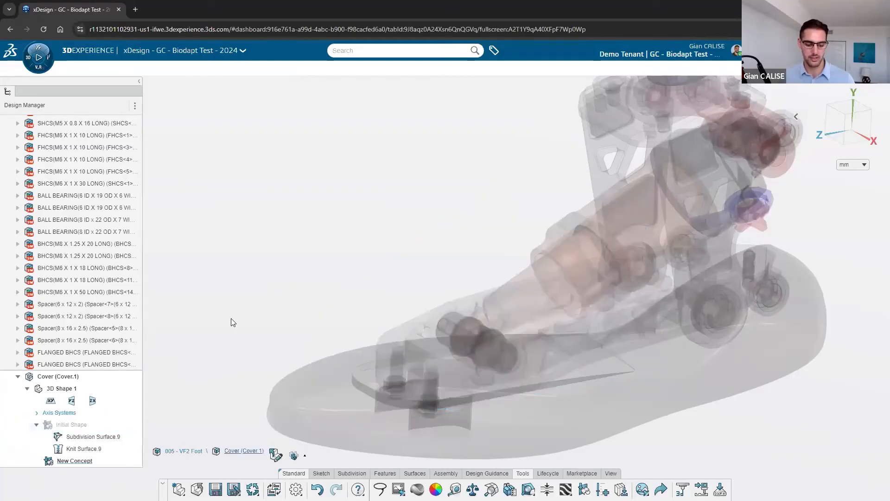
key(ctrl+v)
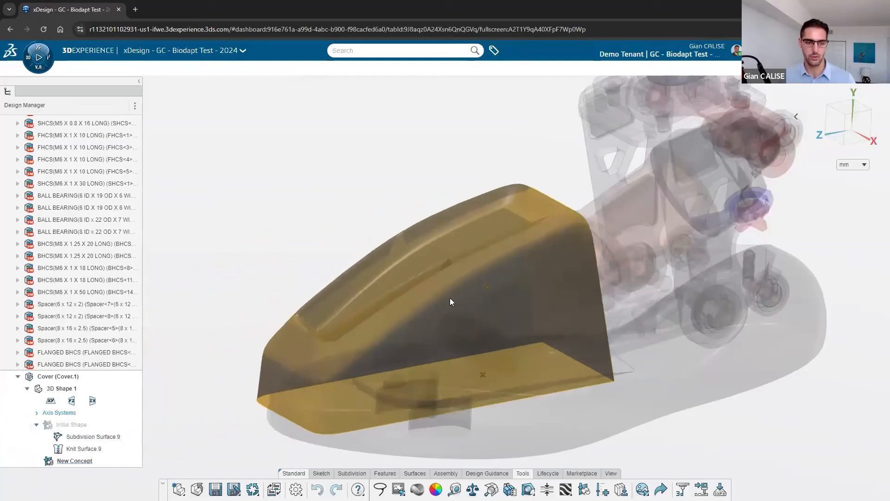
click(488, 288)
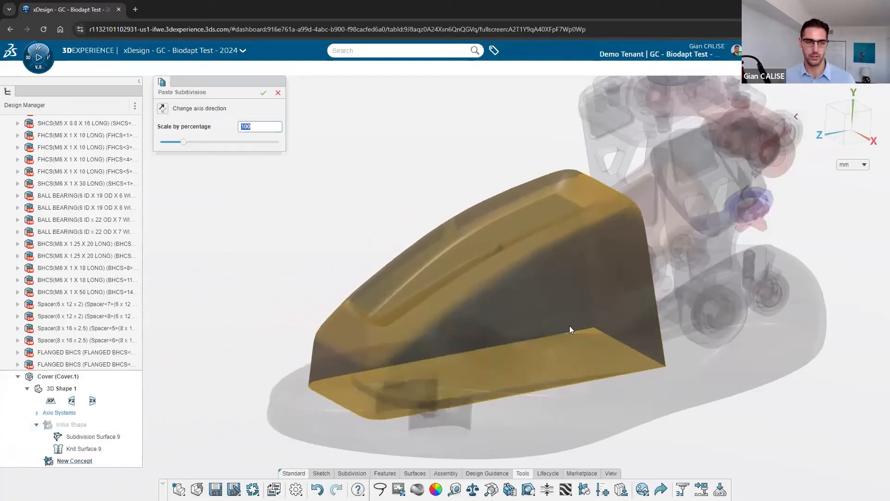
click(263, 94)
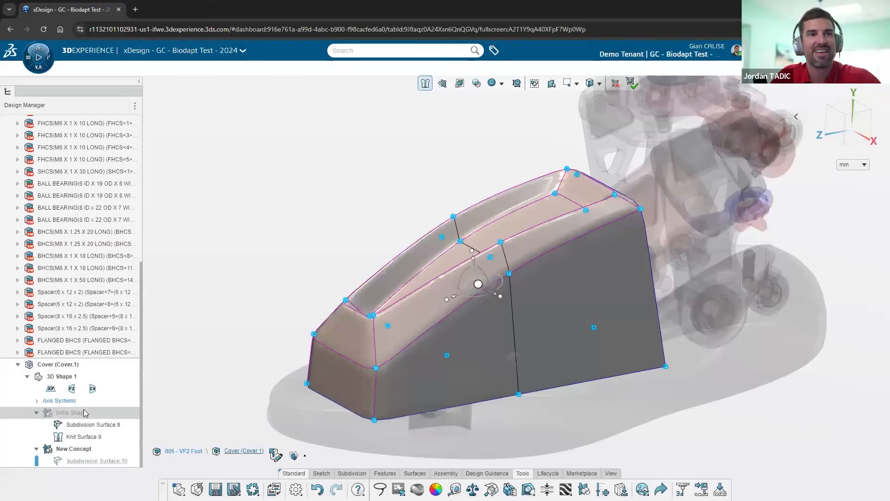
- View the cover from above and show all surrounding assembly components opaque instead of translucent
click(362, 214)
scroll(357, 260, down, 1)
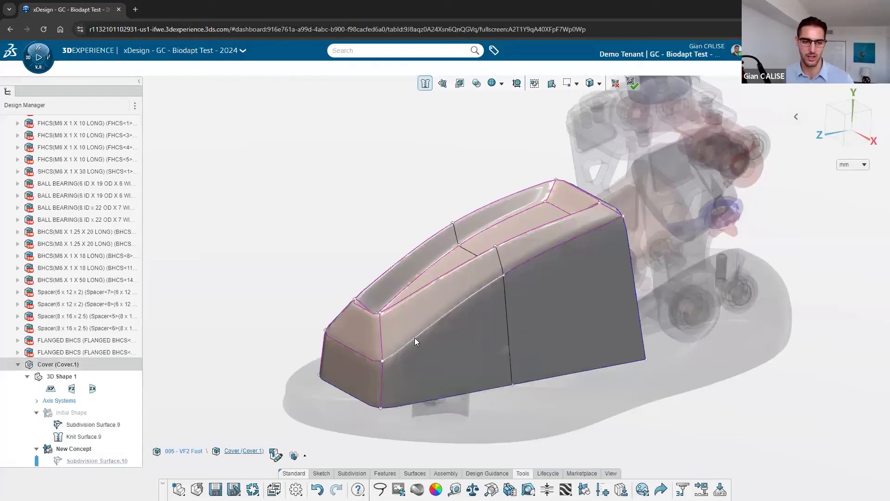
middle_drag(426, 265, 596, 319)
key(ctrl+5)
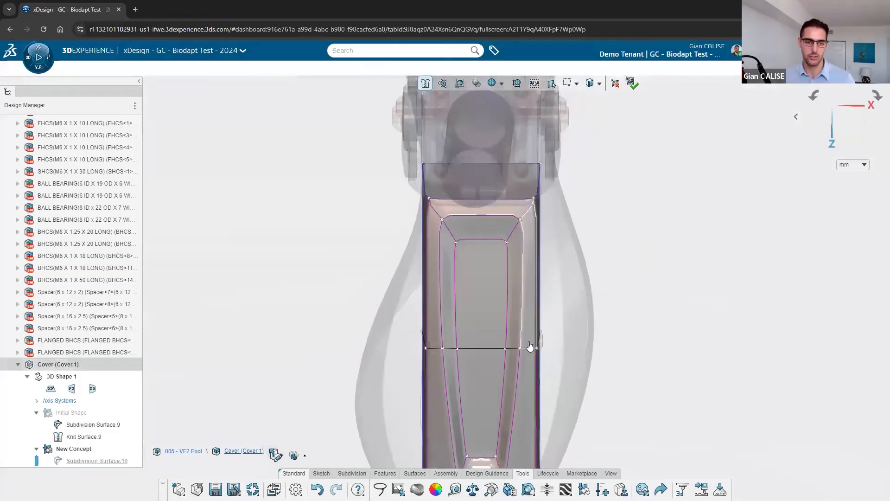
scroll(495, 418, down, 3)
scroll(494, 418, up, 1)
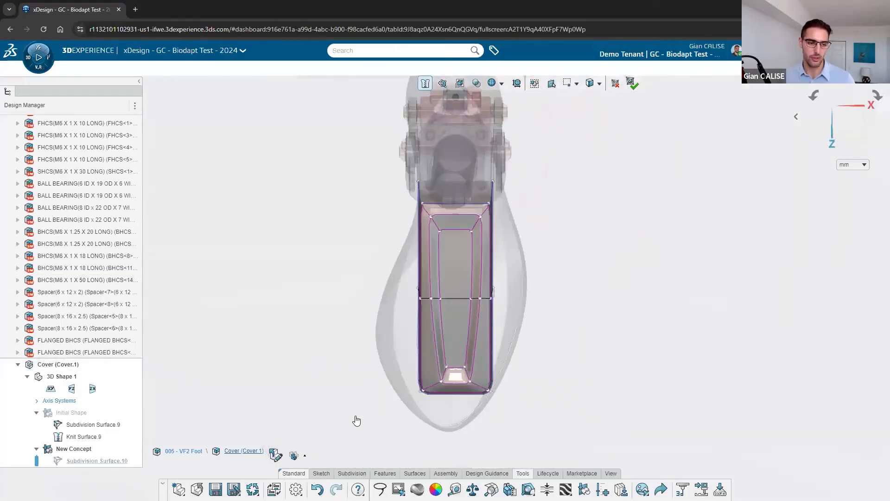
click(305, 459)
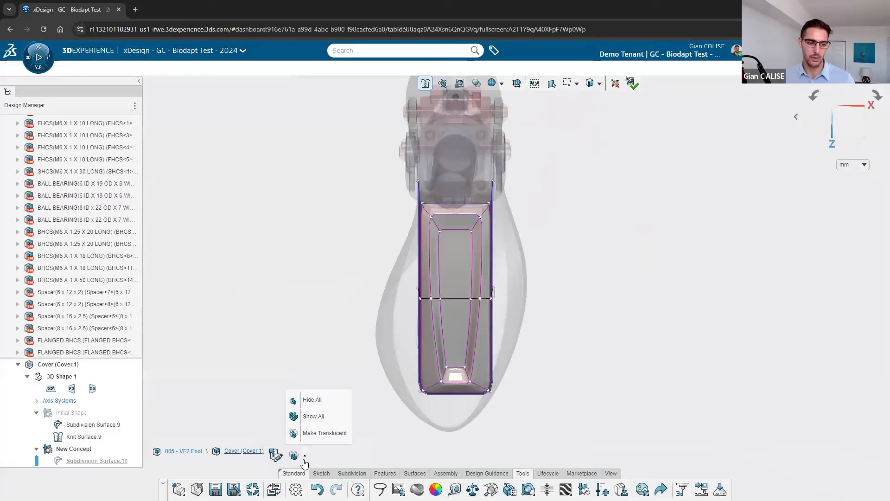
click(310, 416)
- Remove the creases from the toe corner edges on both sides, including those inside the recess, to round the cover's front
scroll(524, 381, down, 5)
middle_drag(527, 383, 452, 349)
click(415, 356)
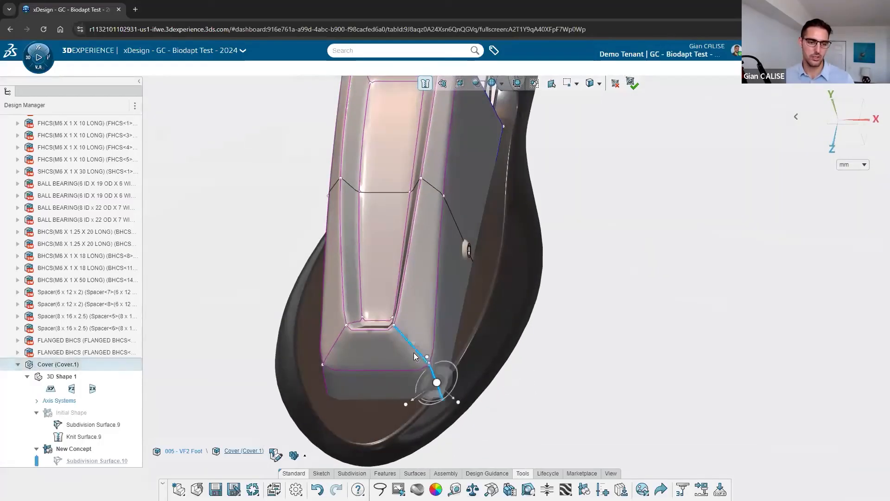
ctrl+click(321, 368)
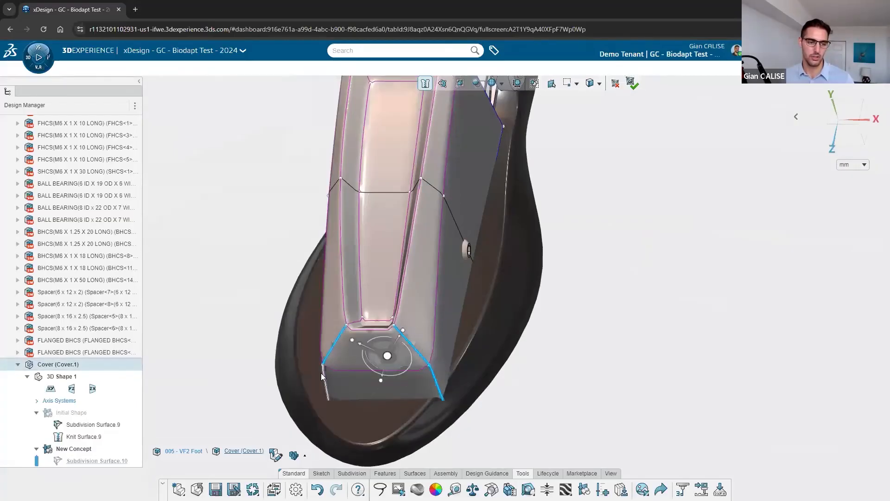
middle_drag(321, 376, 408, 327)
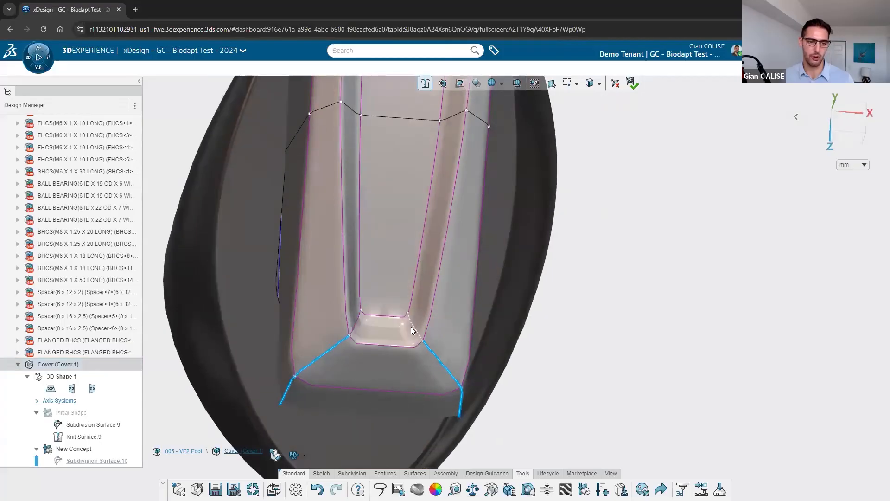
ctrl+click(411, 327)
right_drag(587, 314, 627, 315)
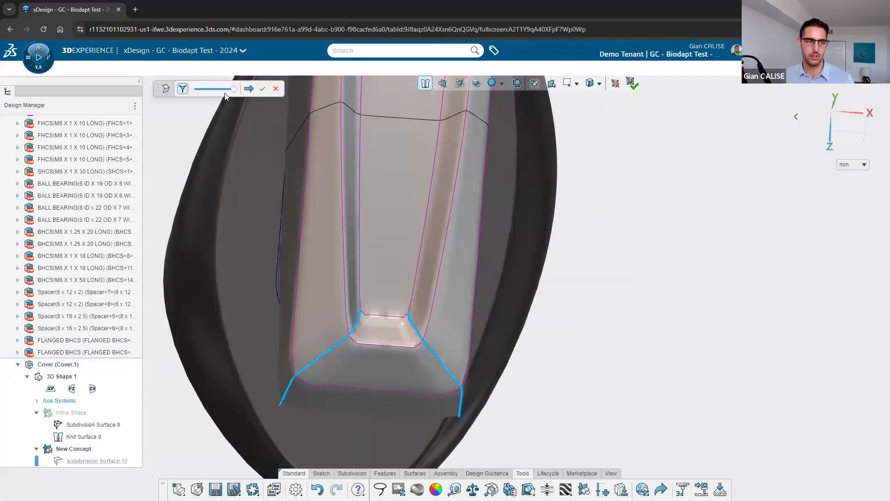
click(262, 90)
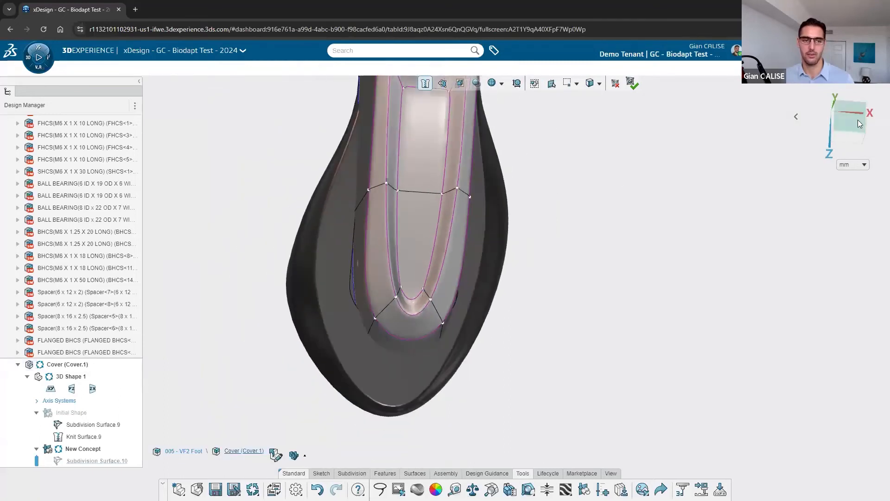
- Insert an additional edge loop across the cover between the middle loop and the ankle end
click(860, 124)
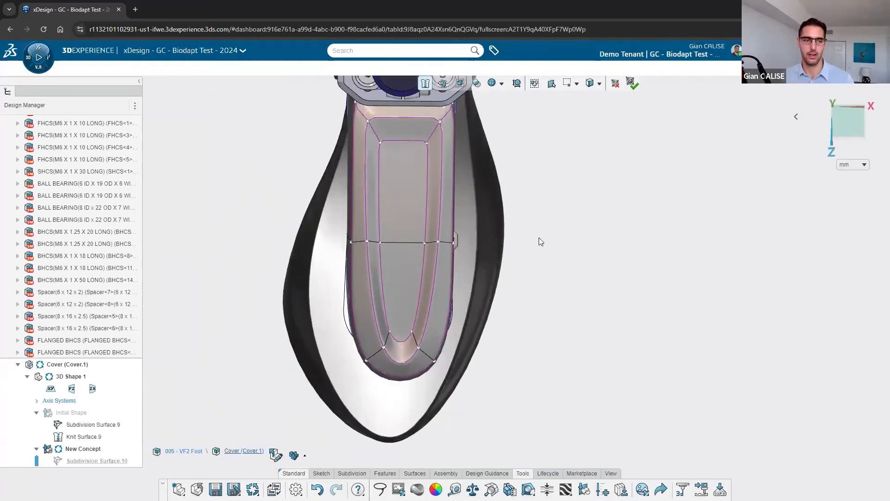
click(439, 202)
click(530, 206)
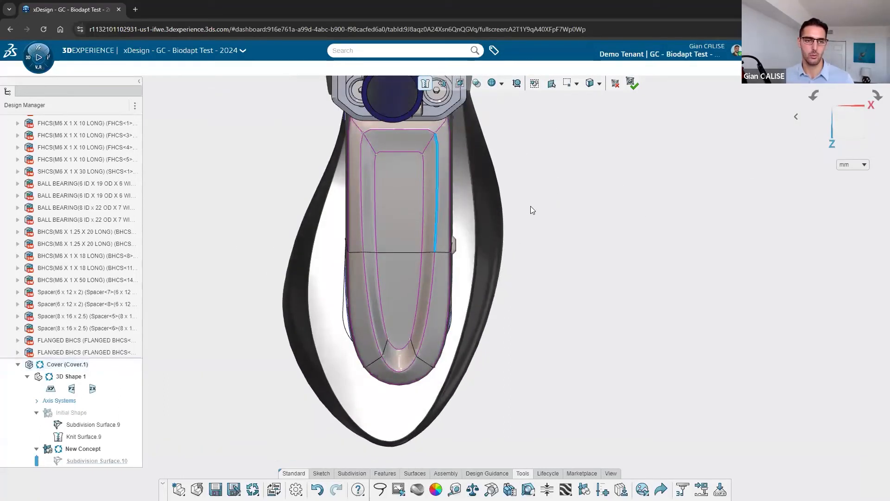
scroll(529, 208, down, 3)
scroll(496, 391, up, 2)
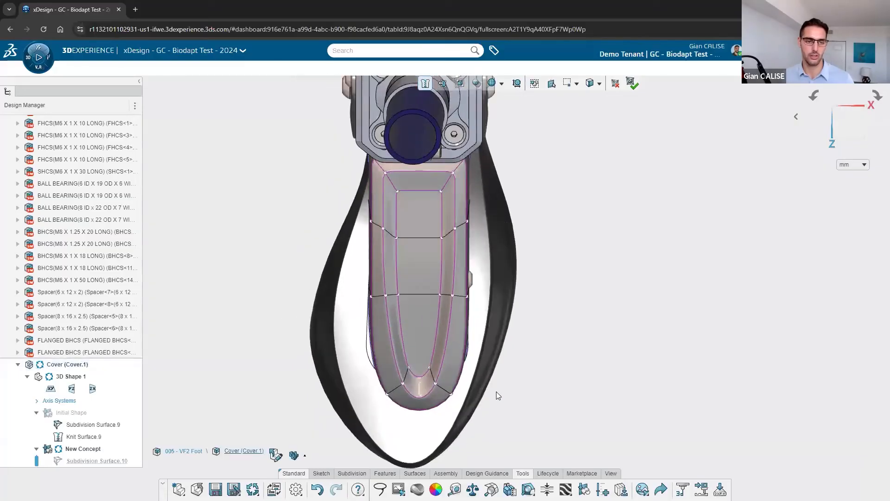
- Select the control points around the cover's toe and pull them forward toward the tip of the foot shell
drag(469, 380, 473, 286)
right_click(415, 369)
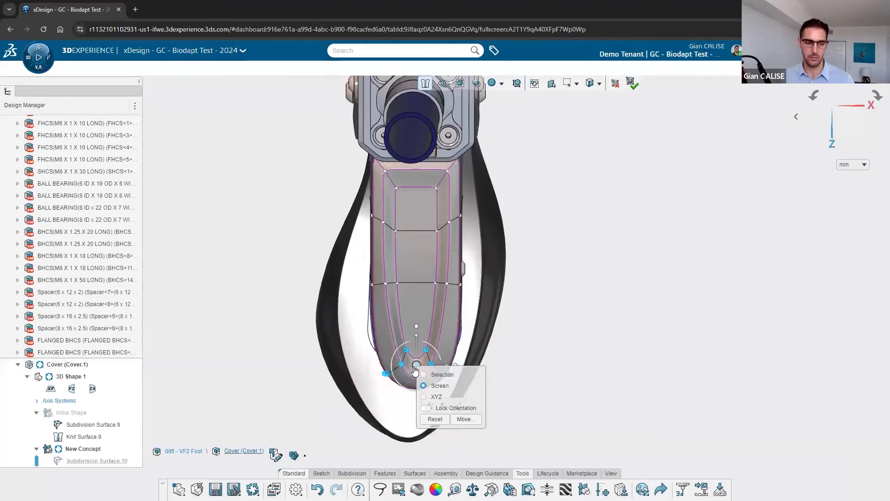
click(415, 369)
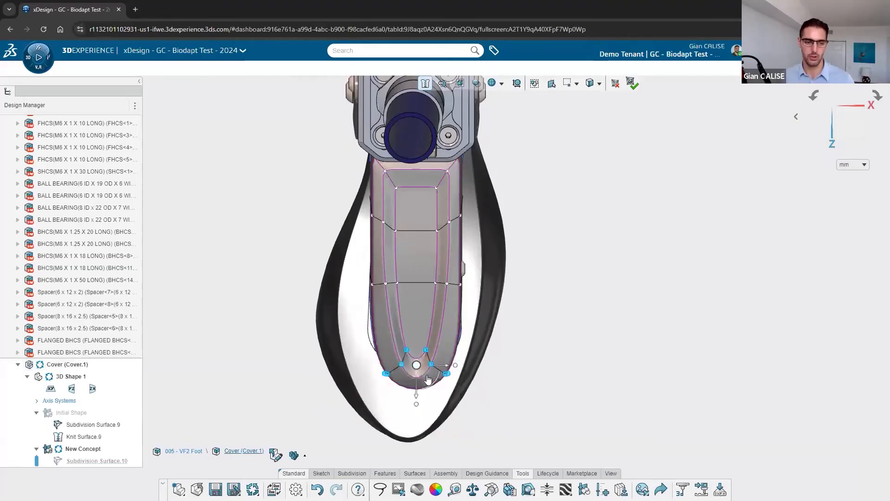
drag(416, 369, 409, 398)
- Move the middle side points outward to follow the asymmetric foot shell outline and adjust the control points at the ankle end
drag(507, 325, 478, 293)
drag(346, 277, 377, 330)
drag(326, 197, 531, 117)
mouse_move(460, 164)
mouse_down()
mouse_move(451, 171)
mouse_move(464, 170)
mouse_up()
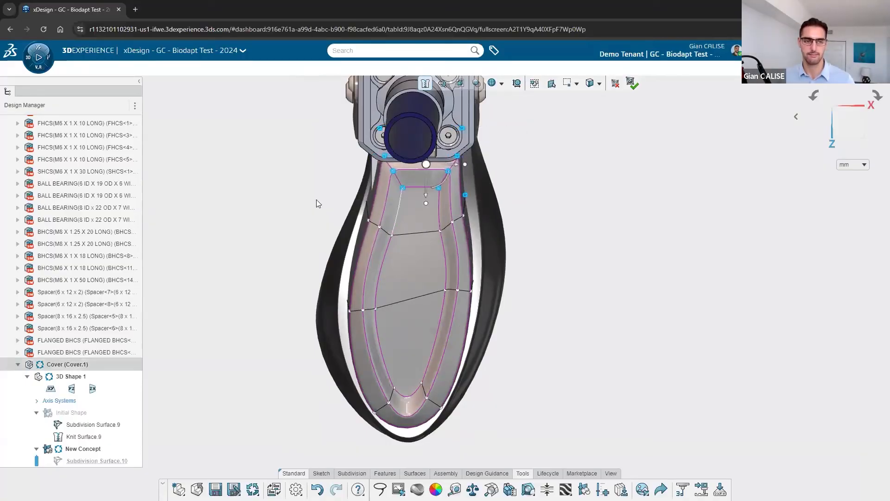
- Adjust the rear edge loop to fit the shell outline and nudge the middle points on both sides slightly outward
double_click(429, 233)
drag(454, 223, 440, 235)
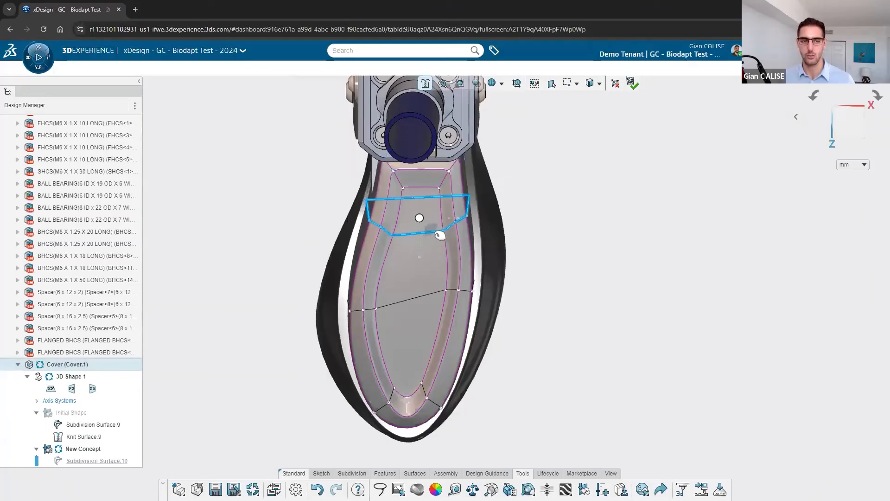
click(557, 265)
drag(522, 307, 414, 263)
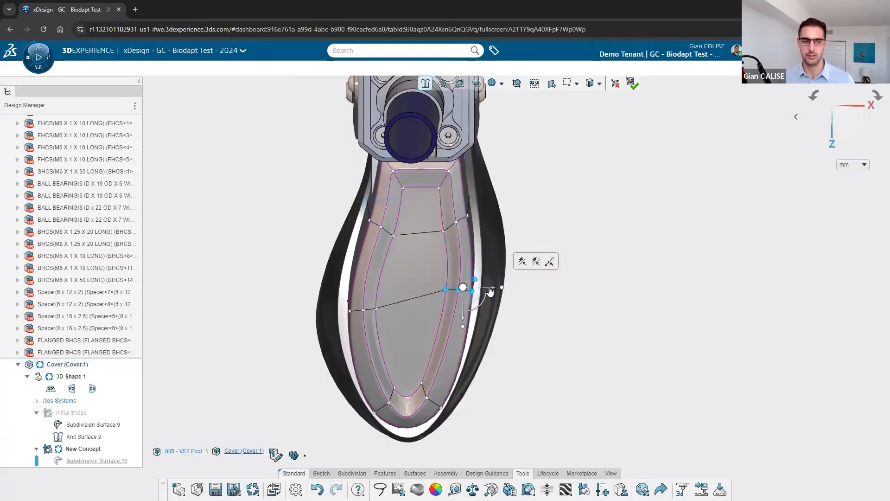
drag(347, 273, 386, 310)
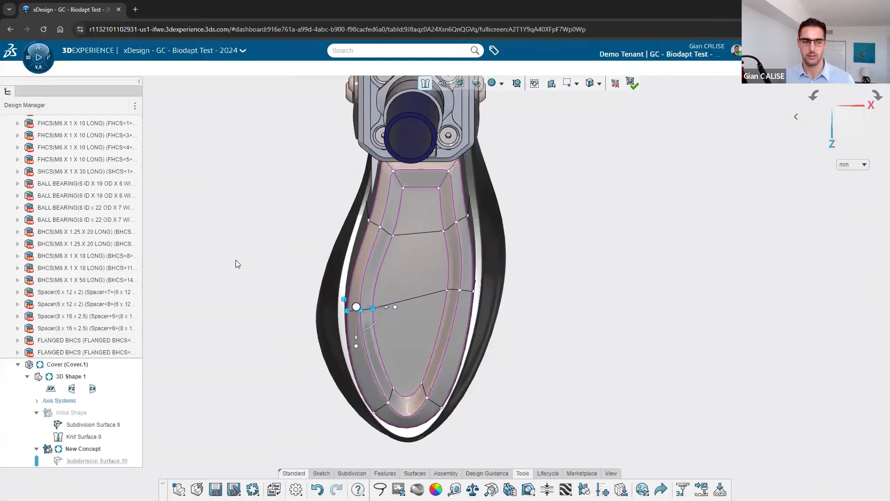
click(236, 263)
- From the side view, lower the cover's upper control points over the toe and middle, and those from the middle loop back to the ankle end
key(ctrl+1)
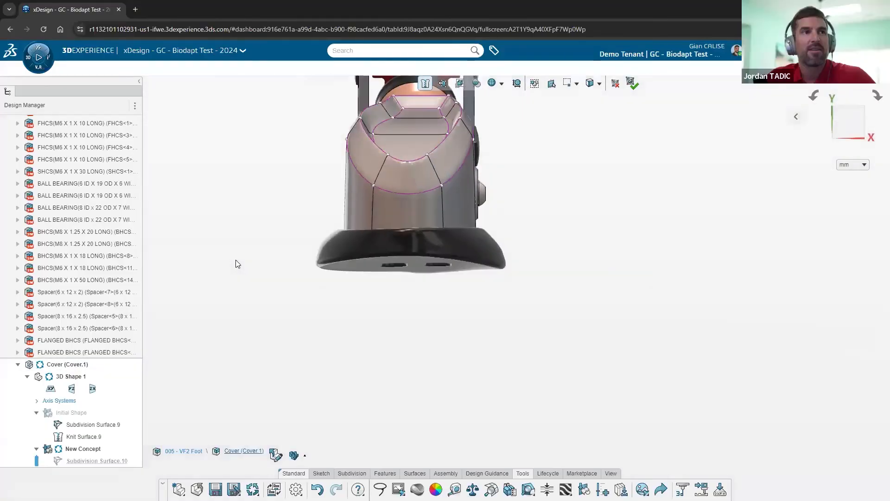
key(ctrl+4)
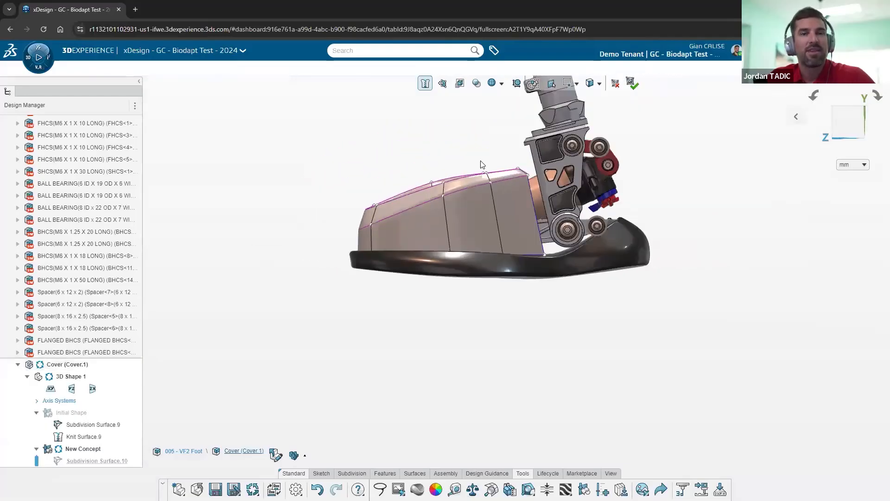
scroll(481, 164, up, 5)
drag(243, 161, 578, 311)
drag(437, 216, 432, 234)
drag(385, 176, 638, 270)
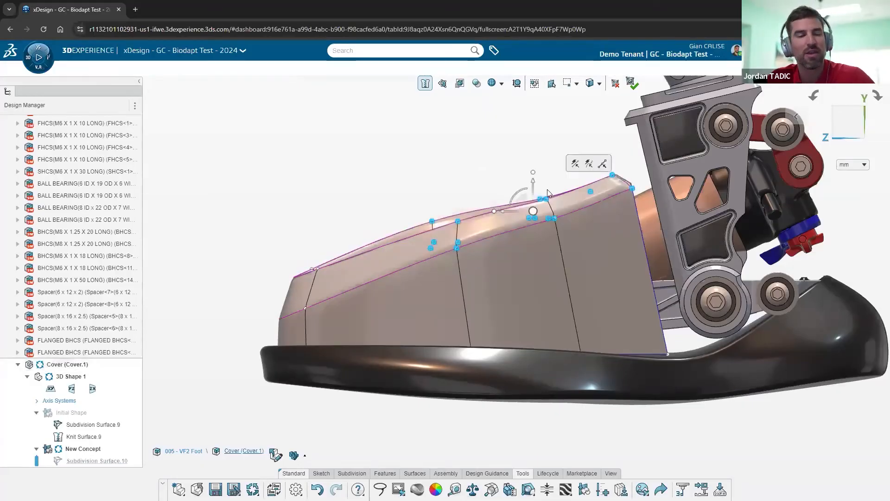
drag(532, 196, 532, 208)
- Lower the middle loop's upper control points to give the cover a concave side profile, and adjust the loop nearer the ankle to blend
drag(394, 190, 482, 283)
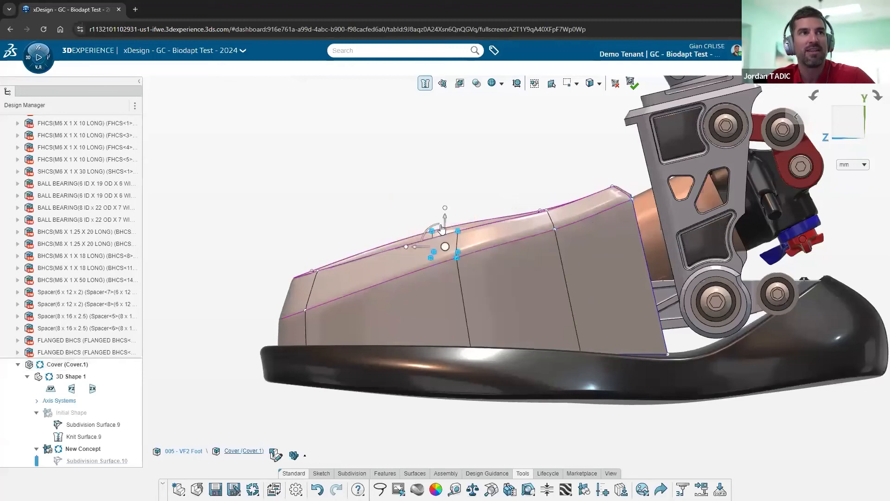
drag(444, 228, 453, 266)
click(531, 215)
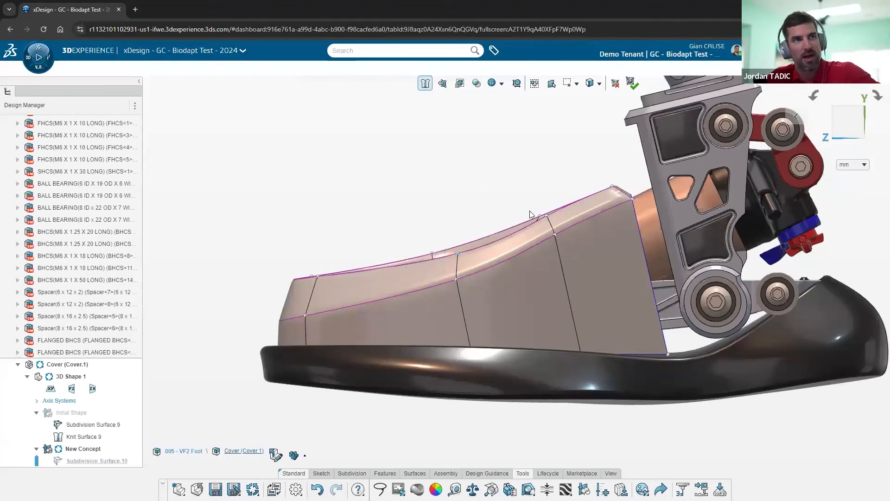
drag(564, 241, 552, 222)
click(461, 208)
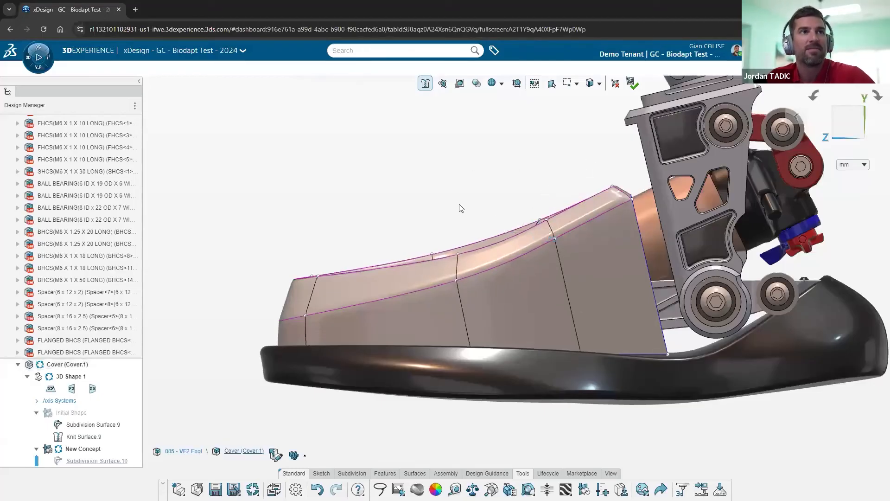
- Remove the crease from the recess face at the ankle end and the edges joining it to the cover's rear corners
middle_drag(479, 209, 587, 232)
scroll(578, 220, up, 5)
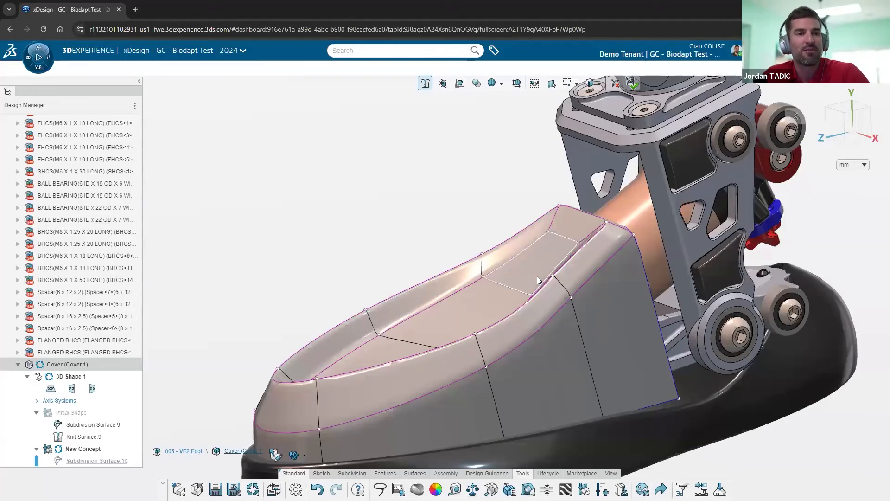
middle_drag(527, 284, 533, 306)
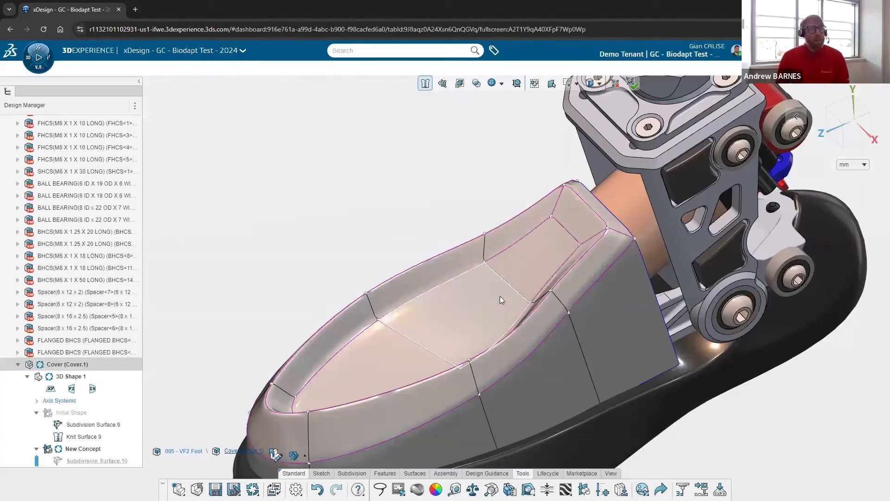
scroll(603, 200, up, 3)
click(569, 217)
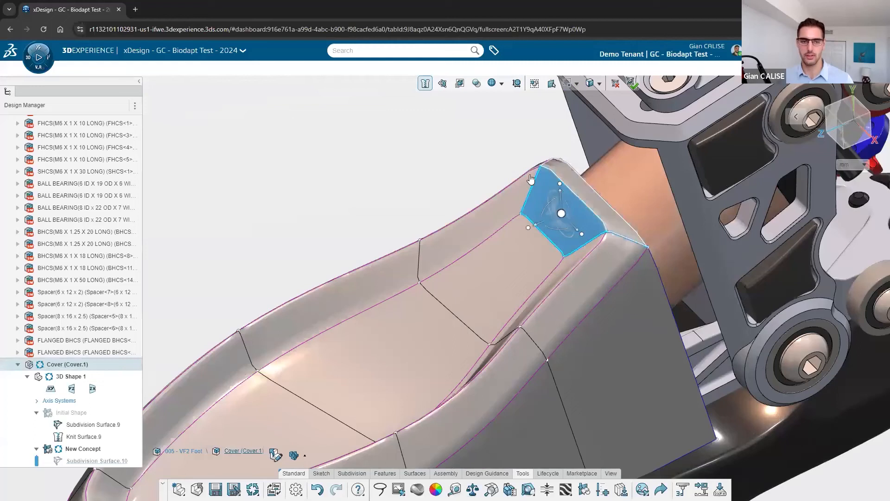
ctrl+click(550, 161)
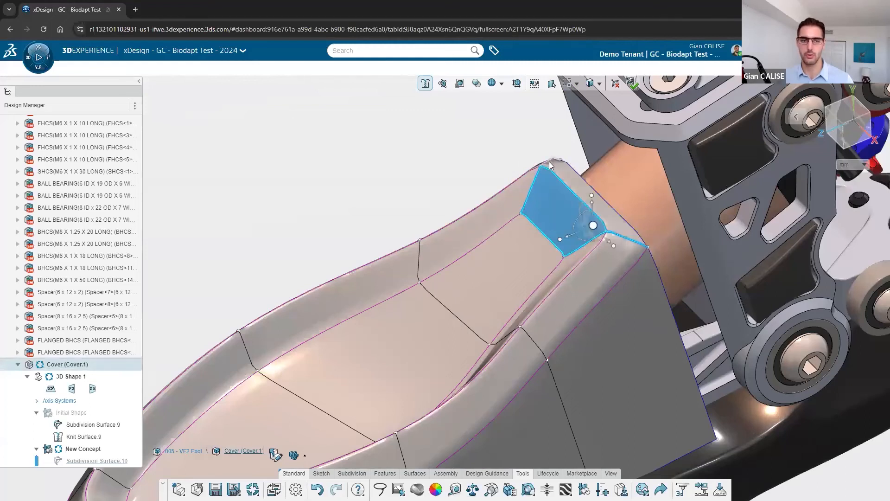
right_click(242, 161)
click(455, 190)
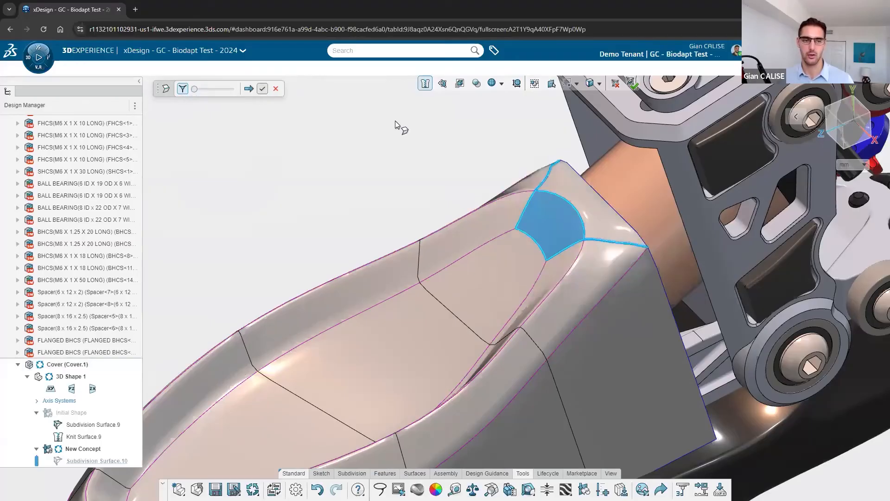
key(Return)
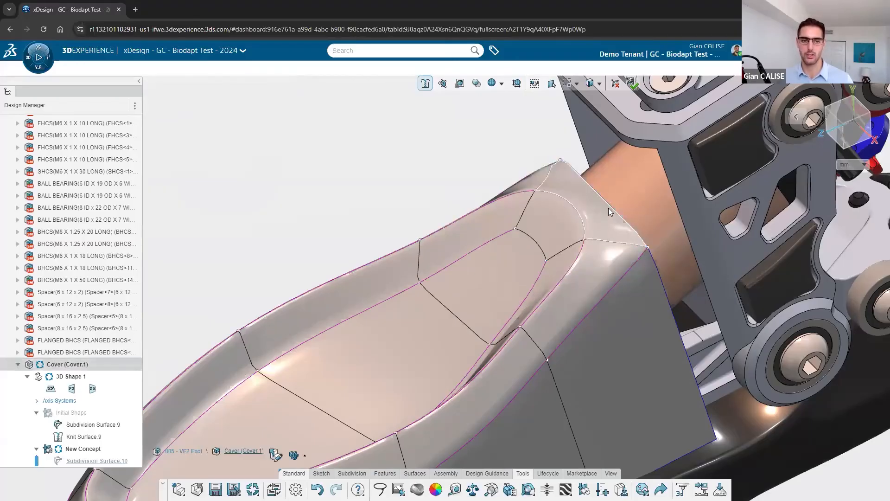
click(447, 324)
ctrl+click(483, 289)
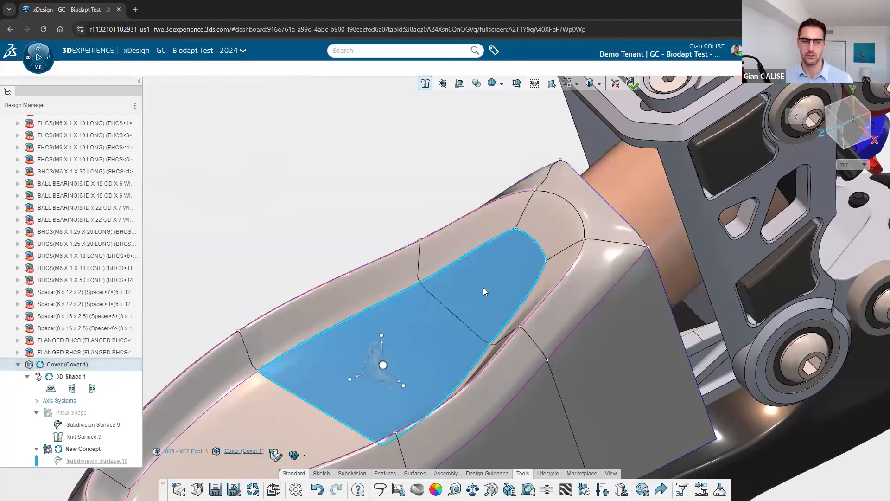
ctrl+click(573, 218)
ctrl+click(591, 215)
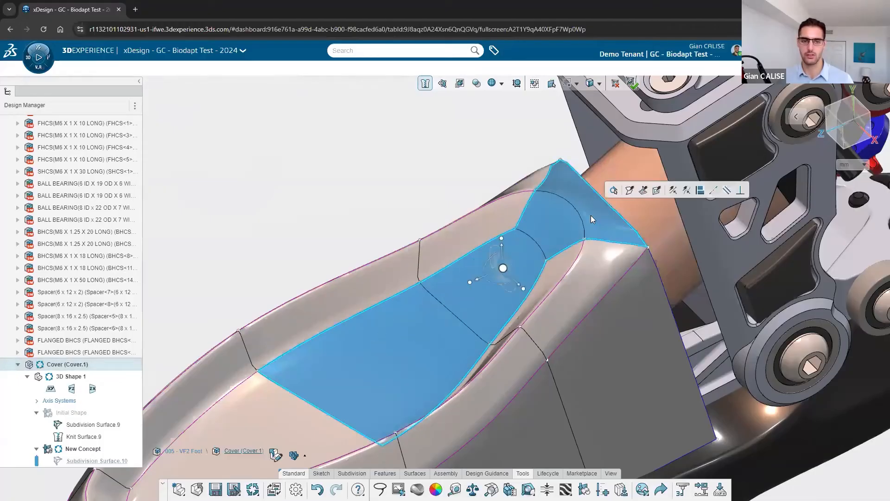
click(701, 190)
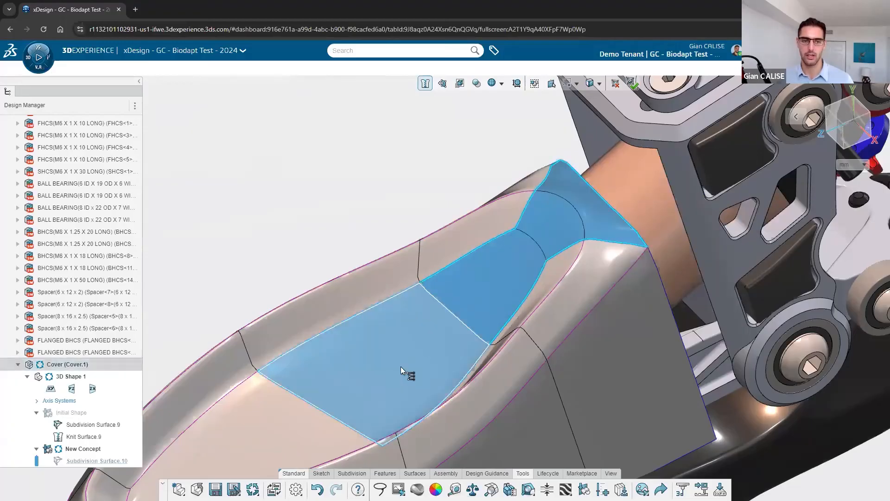
key(Escape)
- Insert an edge loop lengthwise down the centre of the cover, starting from the upper edge at the ankle end
middle_drag(473, 291, 637, 226)
click(583, 253)
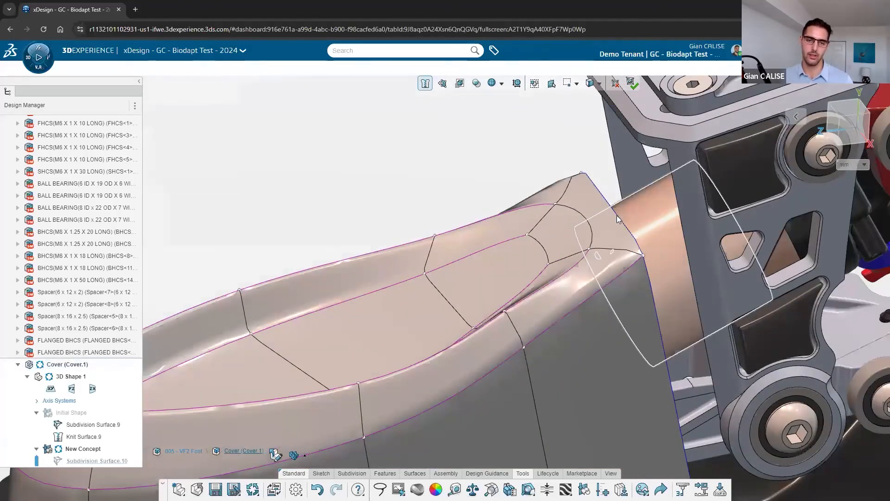
click(616, 214)
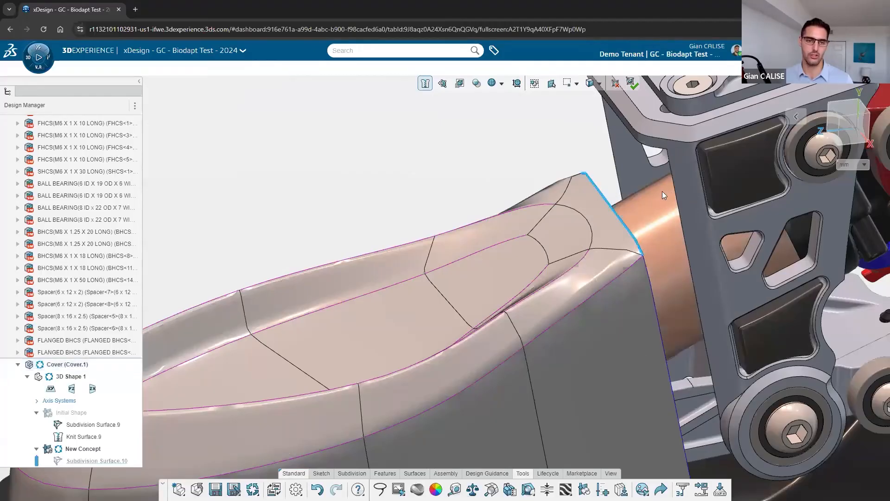
click(601, 211)
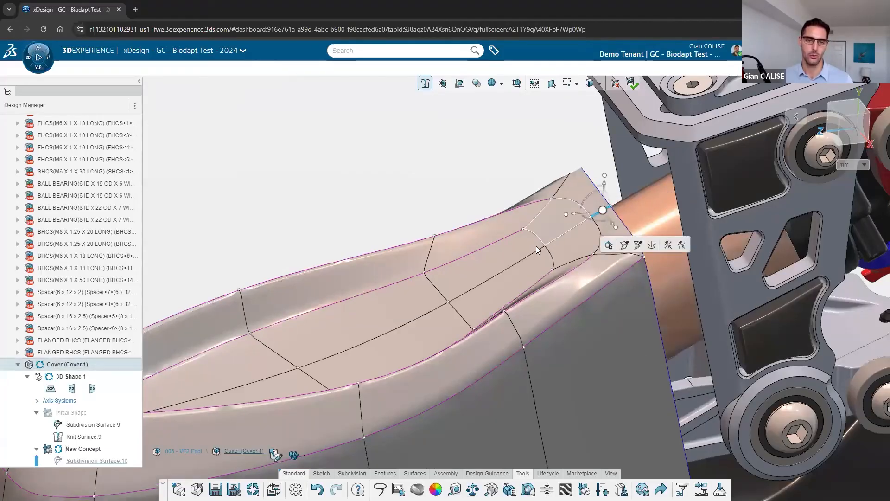
- Raise the recess's centre edges between the middle loop and the ankle opening, and lift the rearmost centre edge slightly further
click(535, 251)
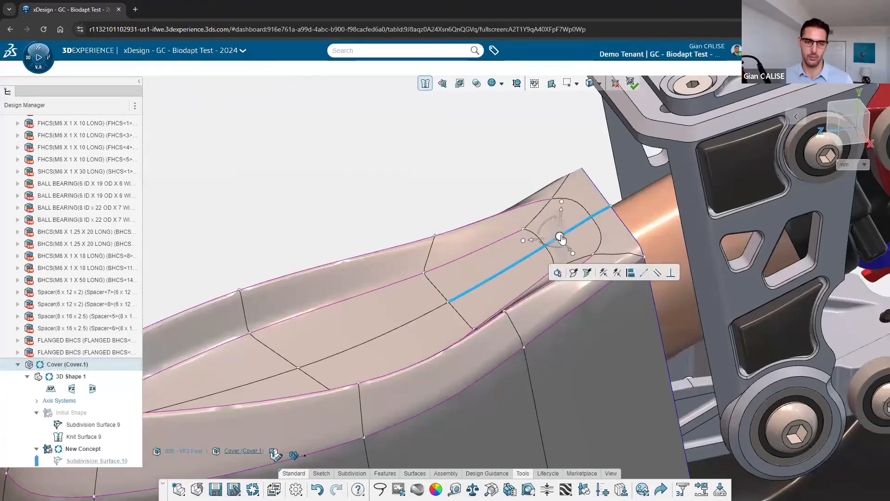
click(561, 238)
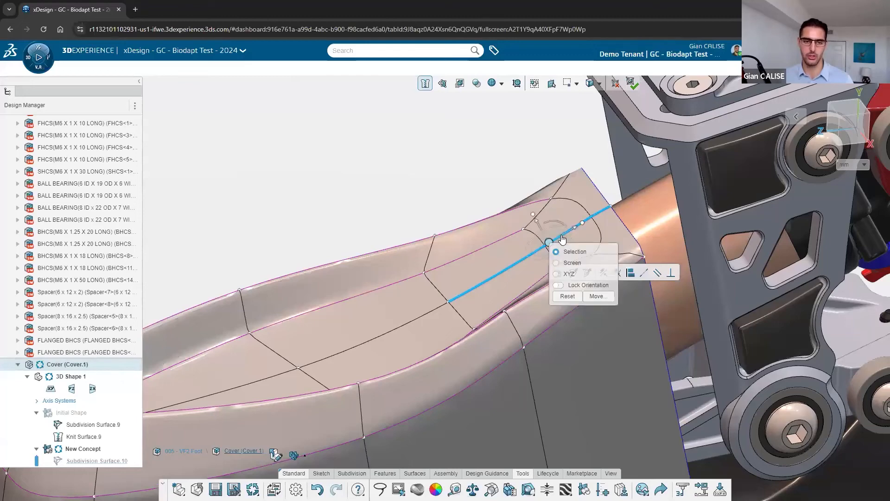
mouse_move(543, 230)
middle_down()
mouse_move(547, 238)
mouse_move(539, 232)
middle_up()
drag(541, 231, 536, 216)
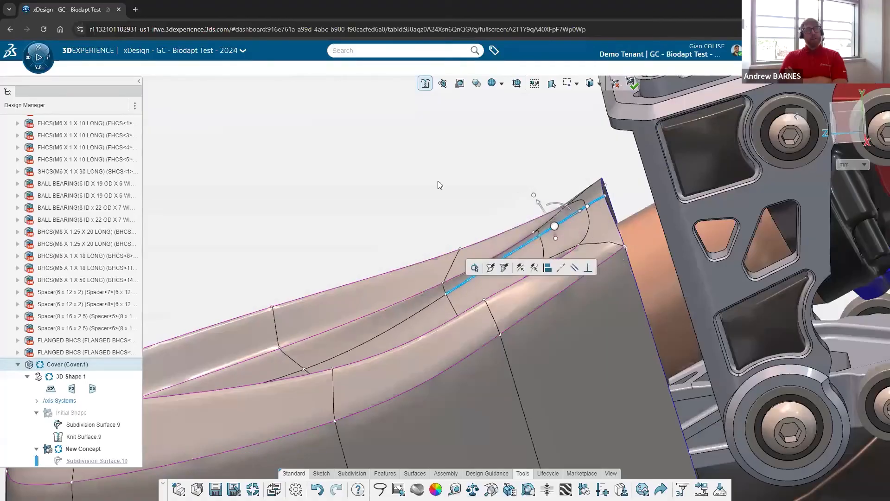
click(594, 201)
drag(594, 199, 594, 194)
- Pull the last two centre edges at the ankle end further outward to round the cover over the ankle tube
middle_drag(541, 187, 568, 209)
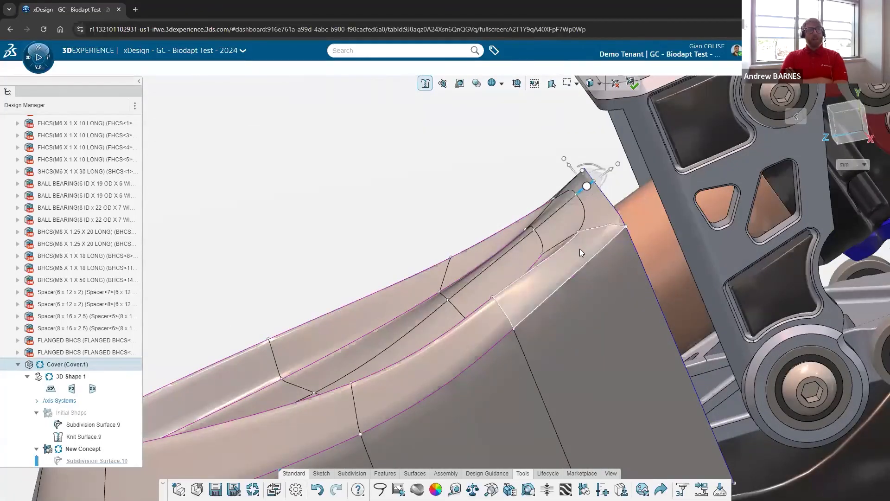
click(552, 216)
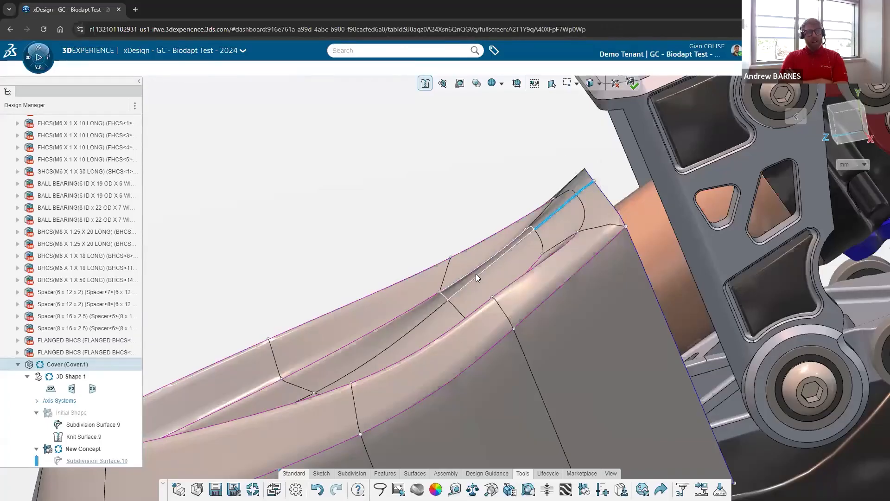
click(571, 196)
drag(564, 190, 559, 187)
middle_drag(585, 215, 487, 197)
click(483, 195)
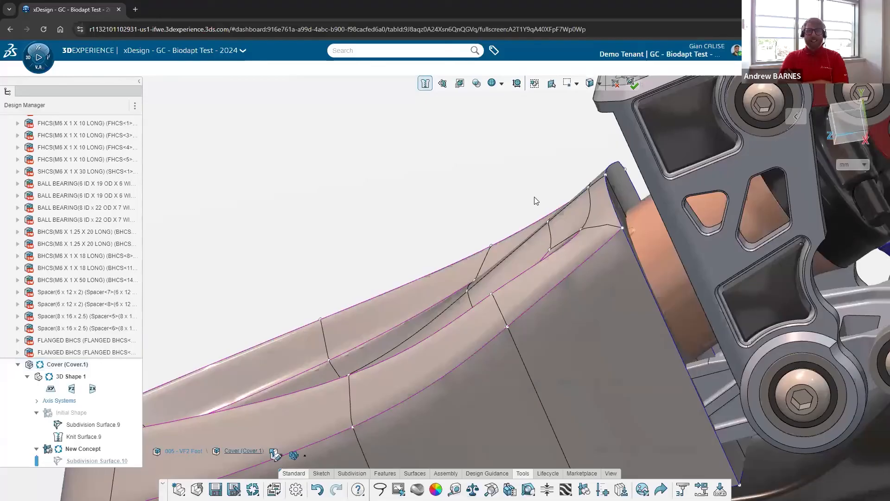
- Finish editing the New Concept subdivision surface
middle_drag(537, 203, 491, 271)
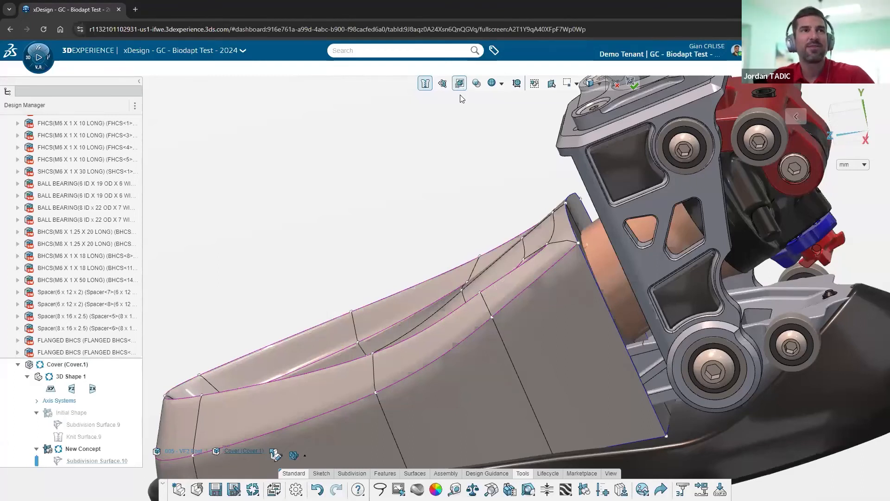
click(459, 89)
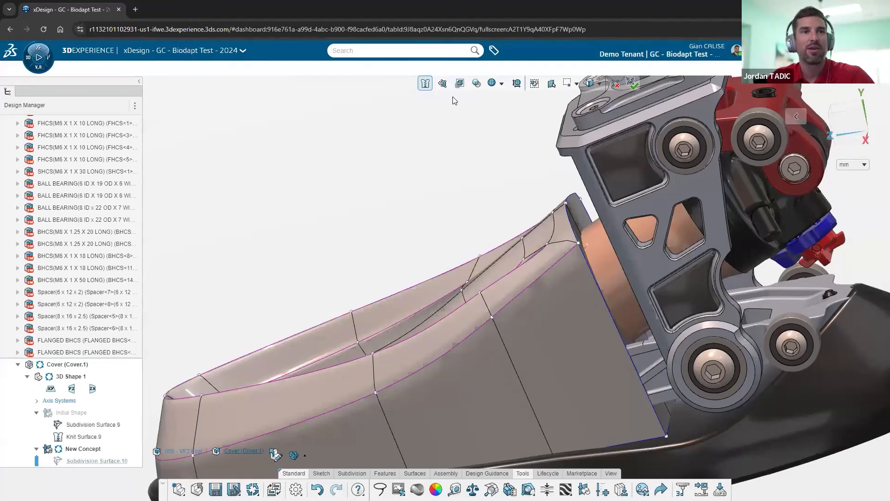
click(632, 84)
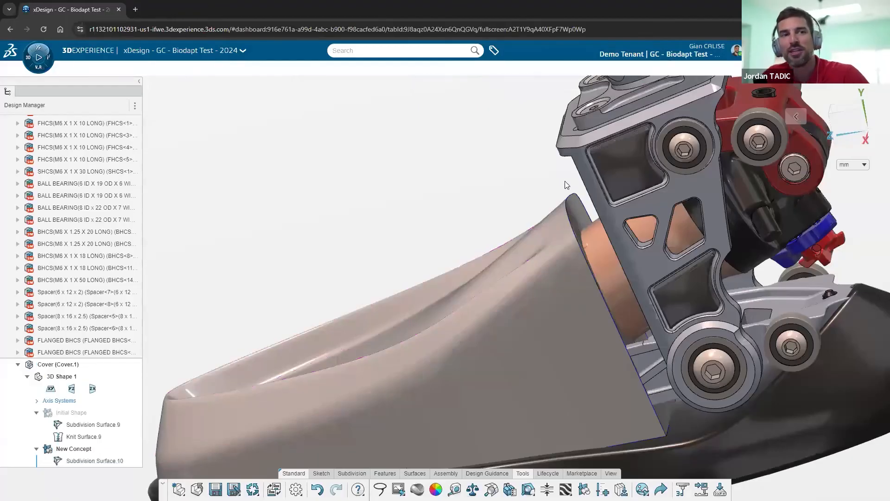
- Examine the smoothed New Concept cover around the recess, toe and ankle opening from several angles
scroll(481, 291, down, 4)
scroll(382, 349, up, 5)
mouse_move(382, 349)
middle_down()
mouse_move(446, 328)
mouse_move(421, 348)
mouse_move(243, 362)
mouse_move(381, 343)
middle_up()
scroll(240, 365, down, 3)
scroll(239, 377, up, 4)
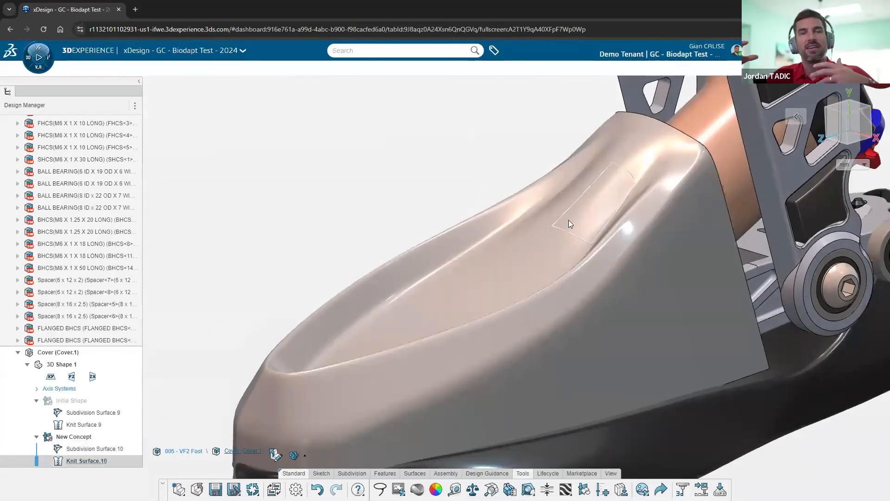
scroll(564, 222, up, 1)
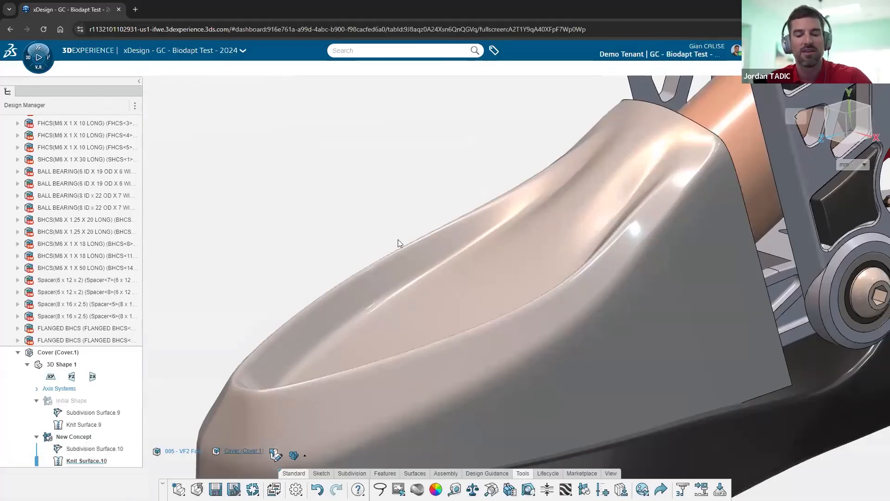
middle_drag(398, 241, 593, 168)
scroll(606, 166, up, 3)
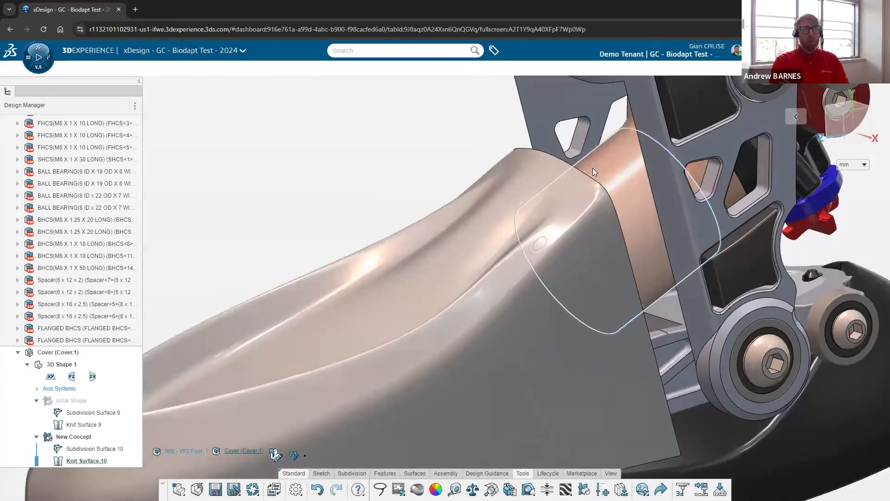
scroll(563, 216, down, 3)
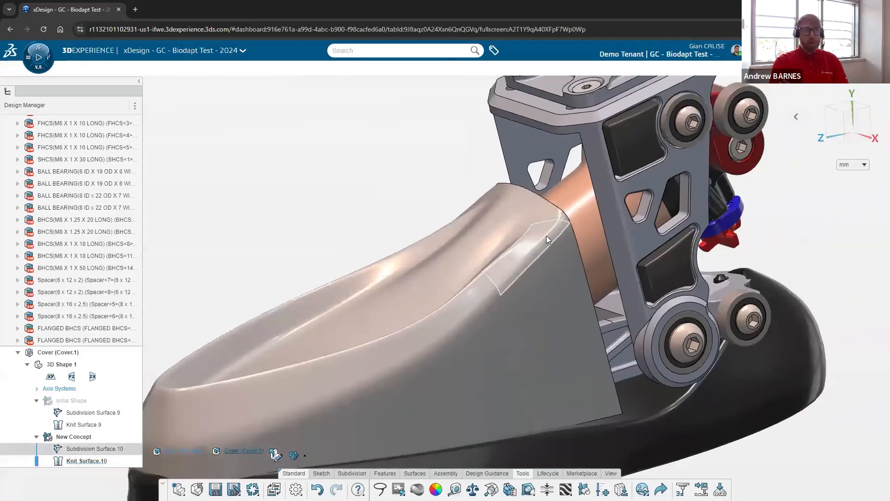
click(116, 349)
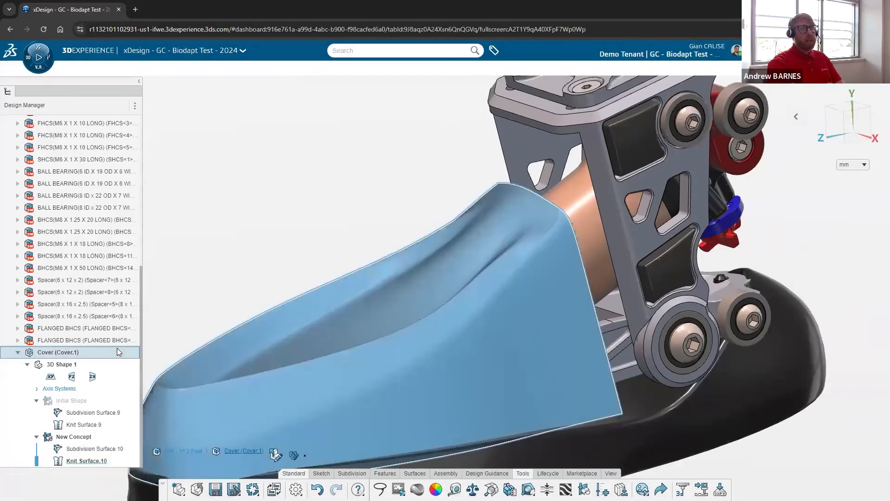
click(300, 260)
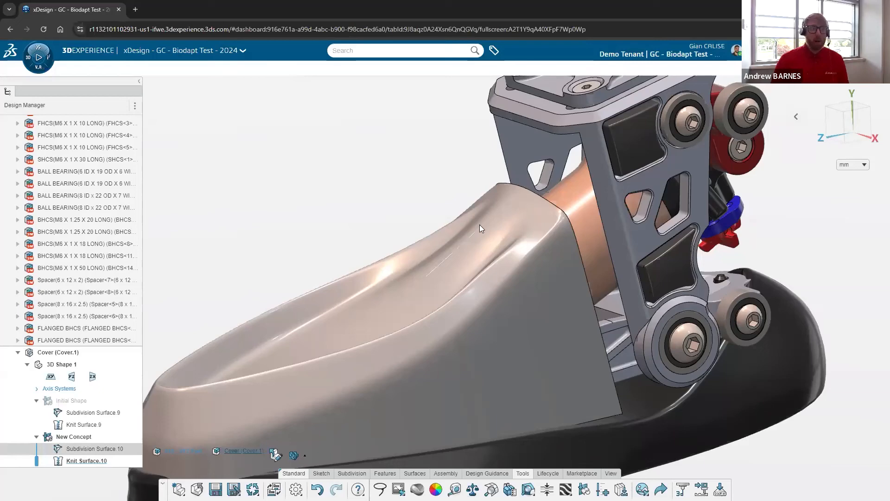
scroll(480, 225, down, 2)
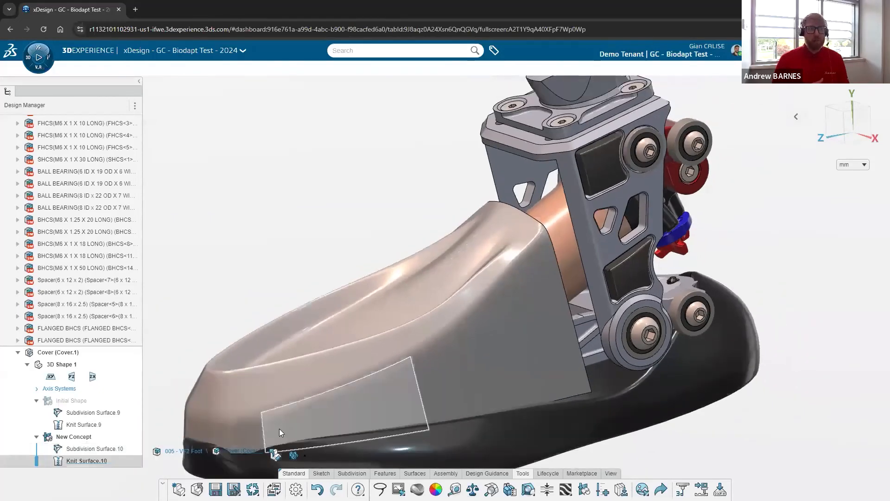
- Reopen the New Concept cover's subdivision surface for editing
click(250, 421)
double_click(250, 421)
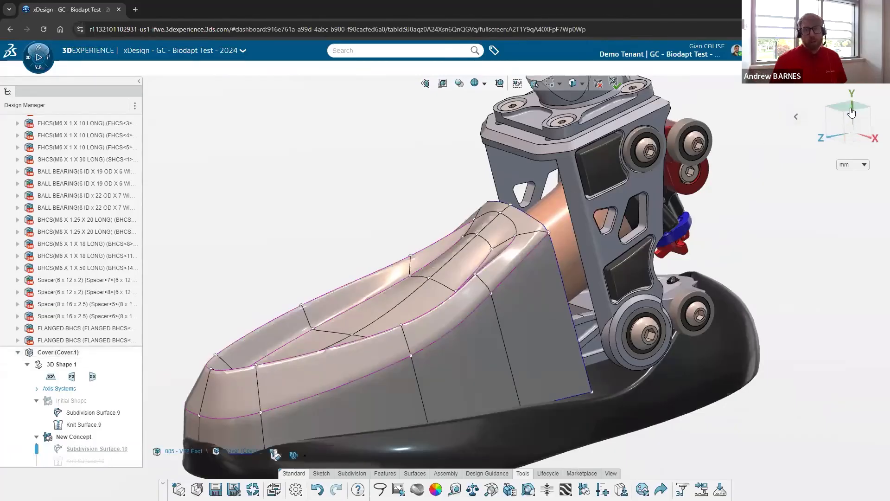
- Working from above, shift the toe-side control points on both sides of the cover back toward the ankle
click(832, 124)
drag(355, 405, 397, 349)
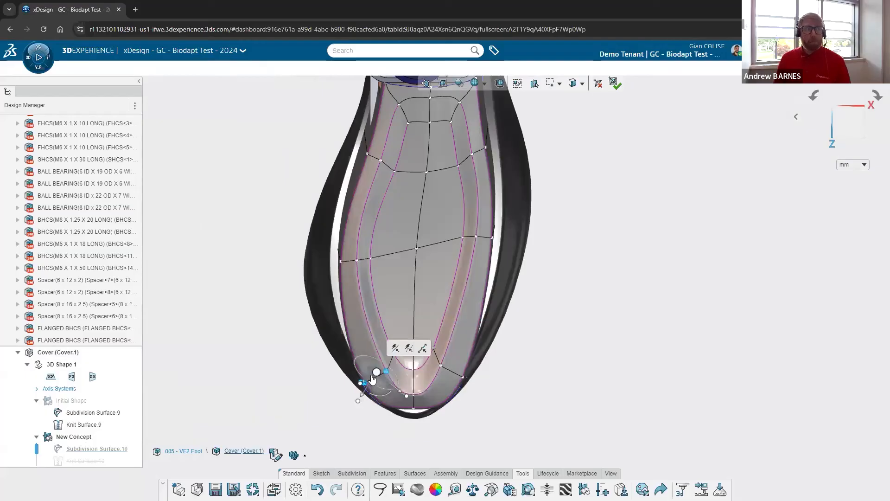
click(375, 373)
drag(376, 355, 376, 341)
drag(510, 397, 451, 337)
click(598, 295)
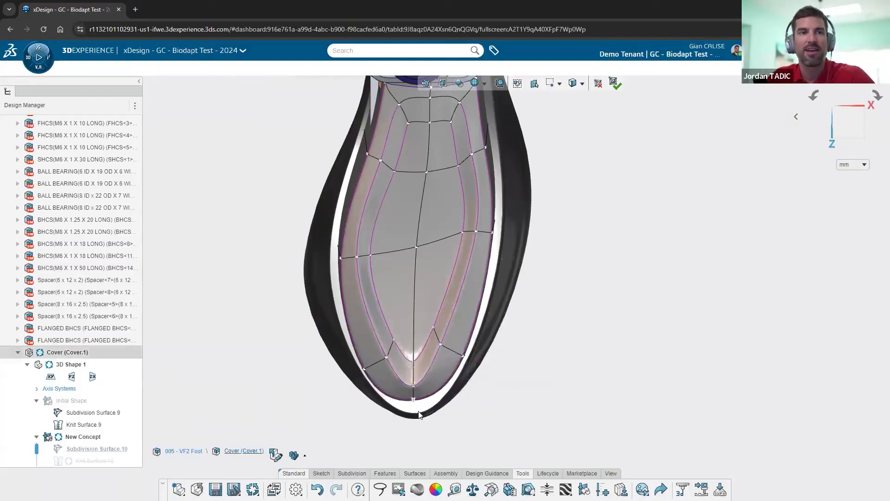
- Pull the toe tip slightly forward and nudge the outer control point beside it outward to follow the foot shell
mouse_move(419, 404)
mouse_down()
mouse_move(402, 394)
mouse_move(417, 404)
mouse_up()
click(342, 420)
drag(338, 388, 394, 377)
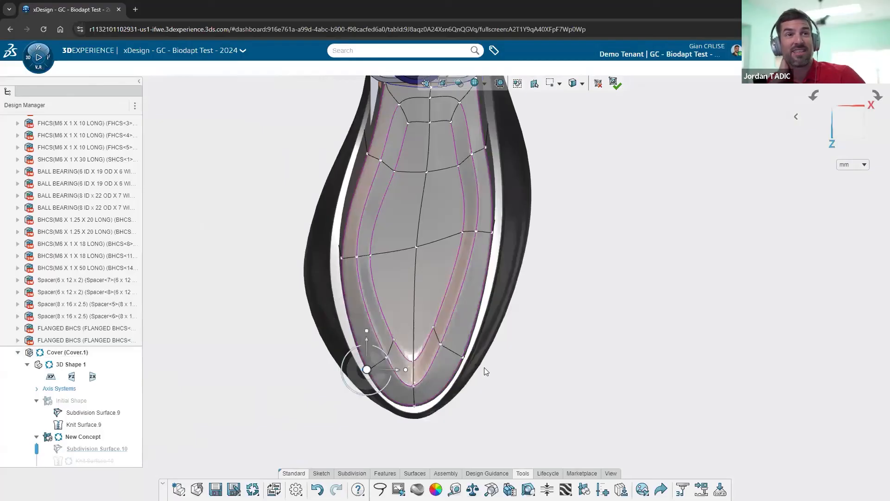
click(558, 352)
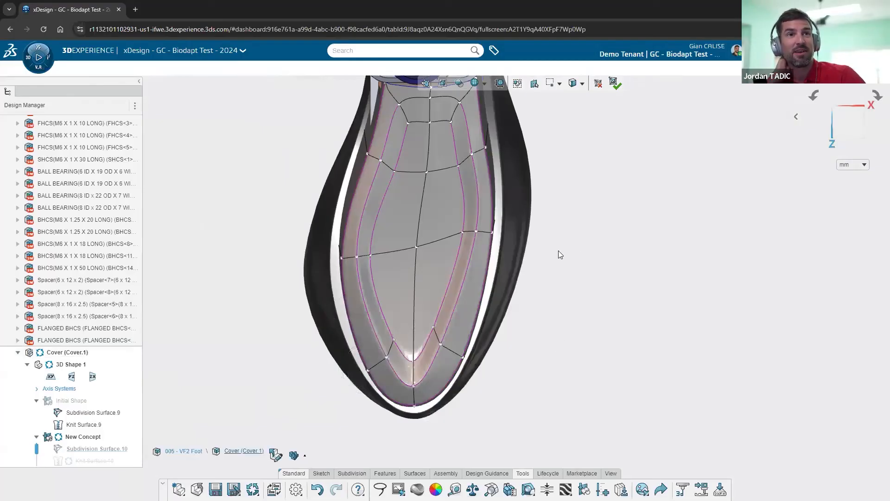
- Finish editing the New Concept subdivision surface and examine the updated cover against the foot shell and ankle
scroll(558, 251, down, 4)
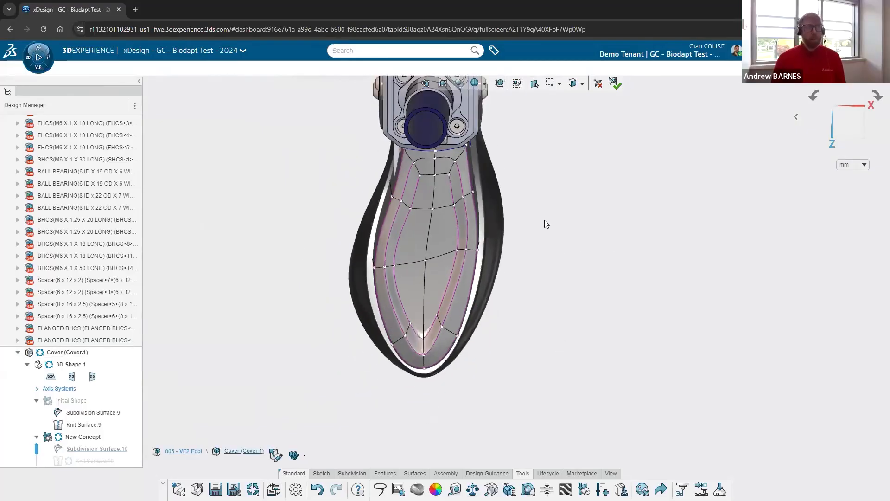
click(616, 85)
middle_drag(519, 197, 455, 168)
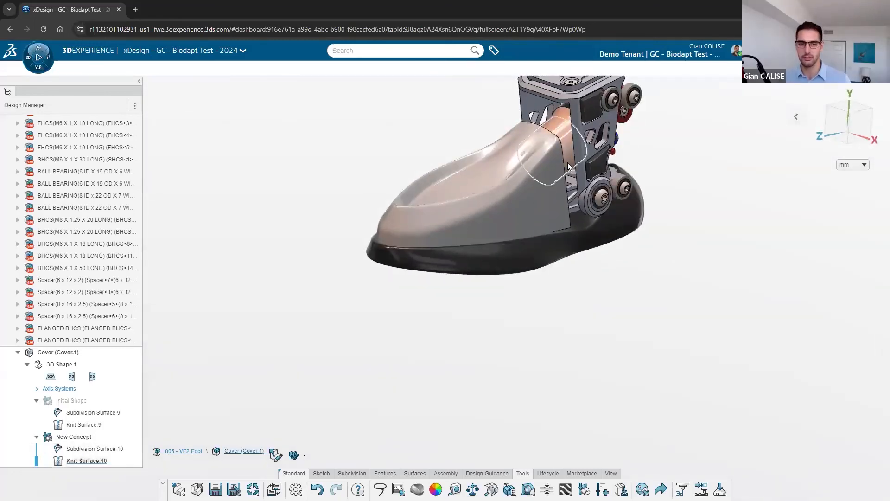
scroll(546, 154, down, 3)
scroll(531, 176, up, 5)
click(531, 183)
middle_drag(563, 197, 548, 214)
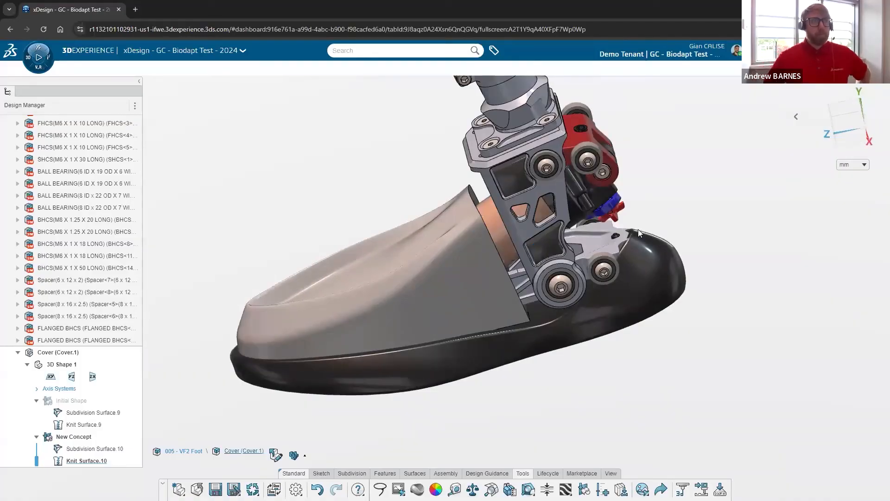